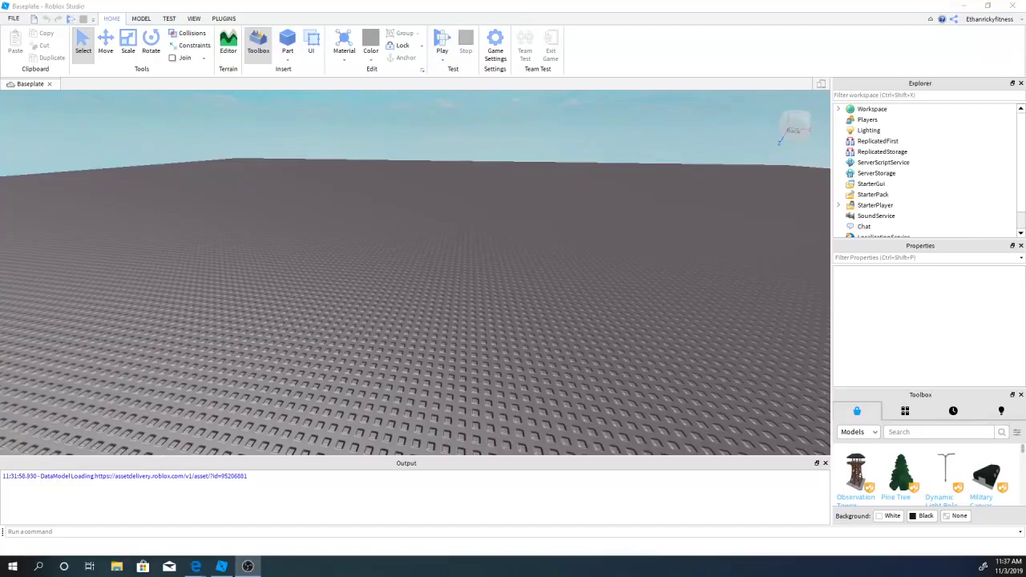
# - Insert a ScreenGui under StarterGui in the Explorer
pyautogui.click(221, 566)
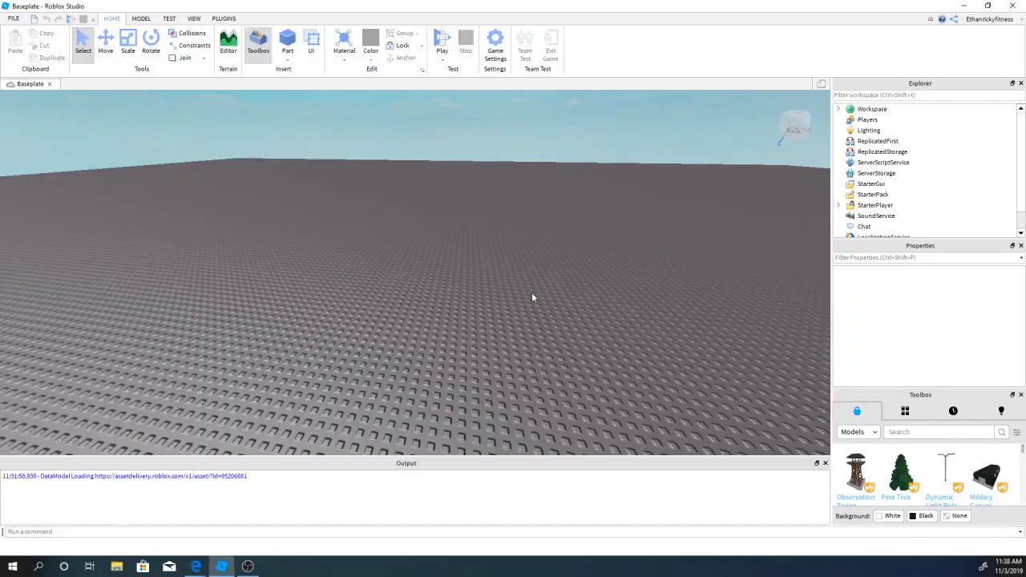
pyautogui.moveTo(532, 298)
pyautogui.mouseDown(button='right')
pyautogui.moveTo(564, 309)
pyautogui.moveTo(630, 280)
pyautogui.mouseUp(button='right')
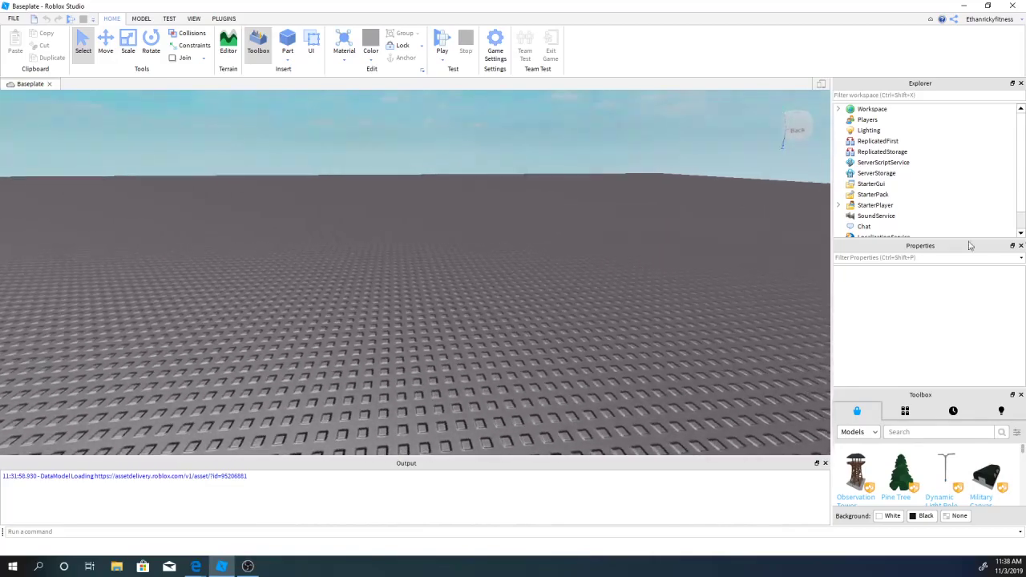
pyautogui.click(893, 184)
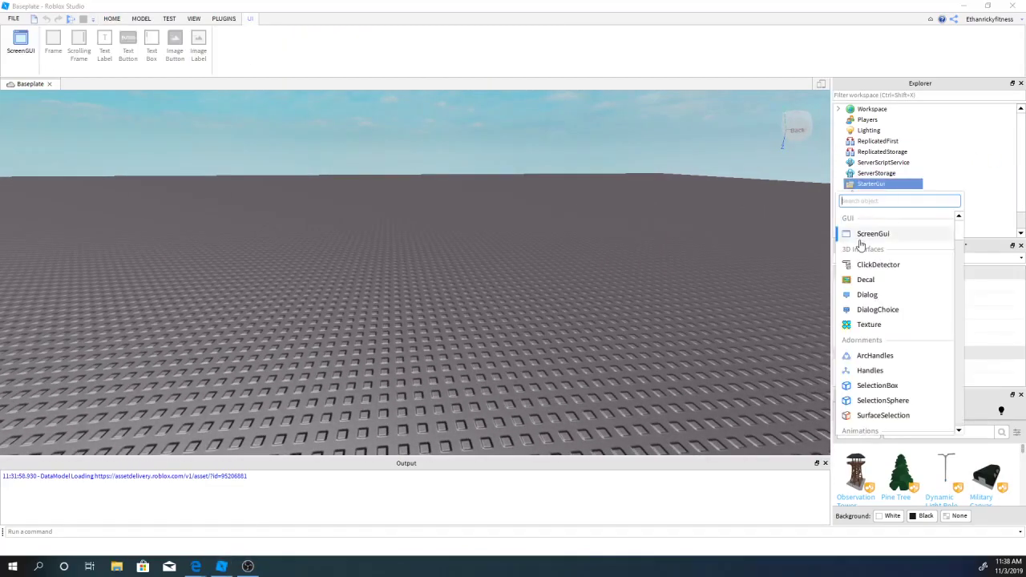
pyautogui.moveTo(872, 233)
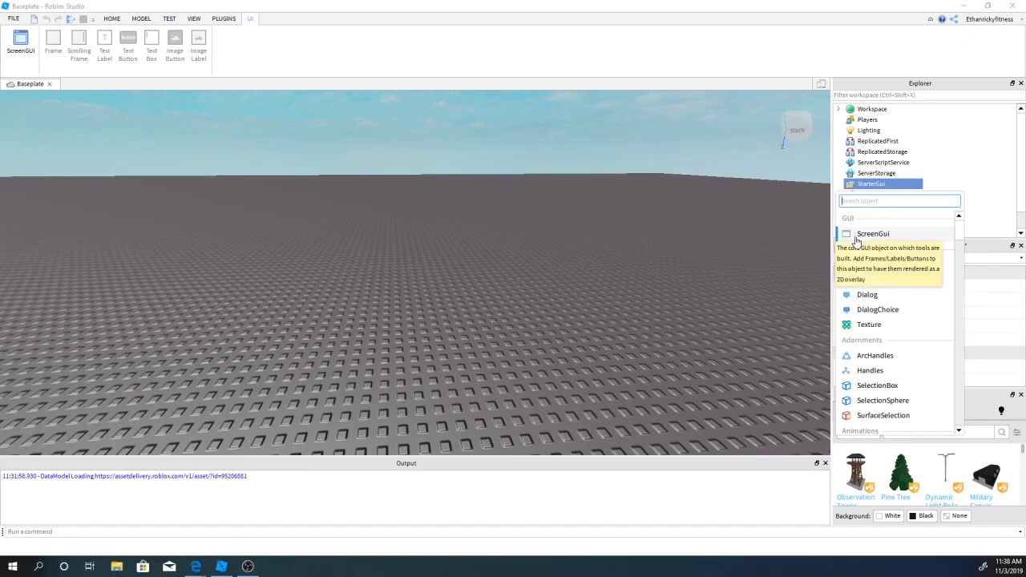
pyautogui.click(856, 236)
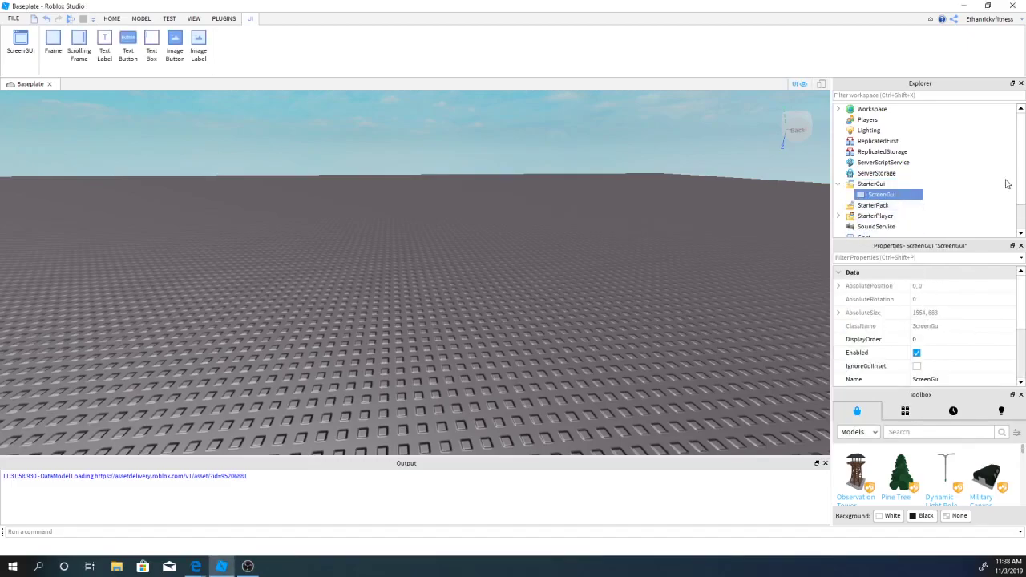
# - Rename the new ScreenGui to 'Monneygui' in its Properties
pyautogui.scroll(-2, 939, 307)
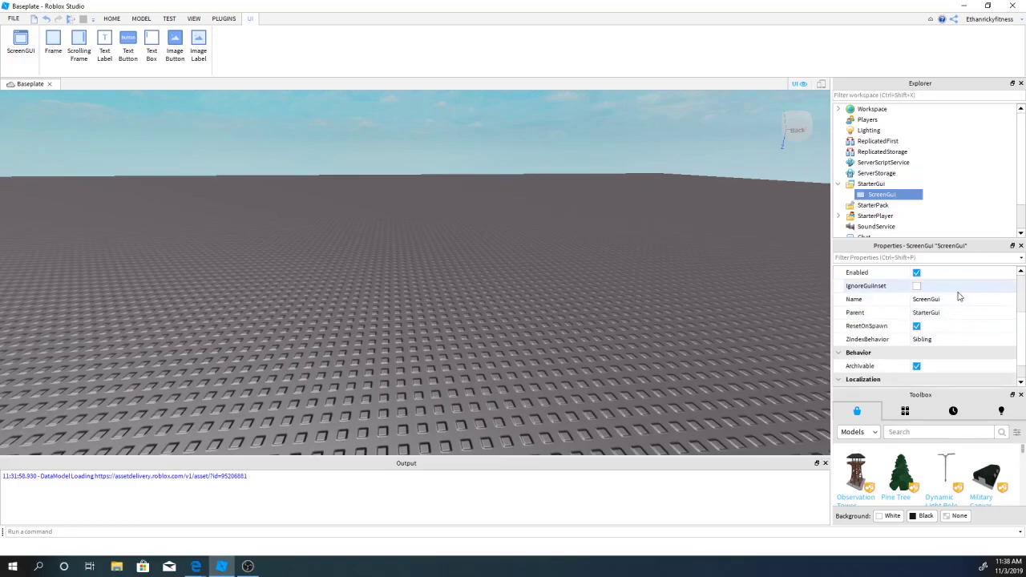
pyautogui.click(960, 300)
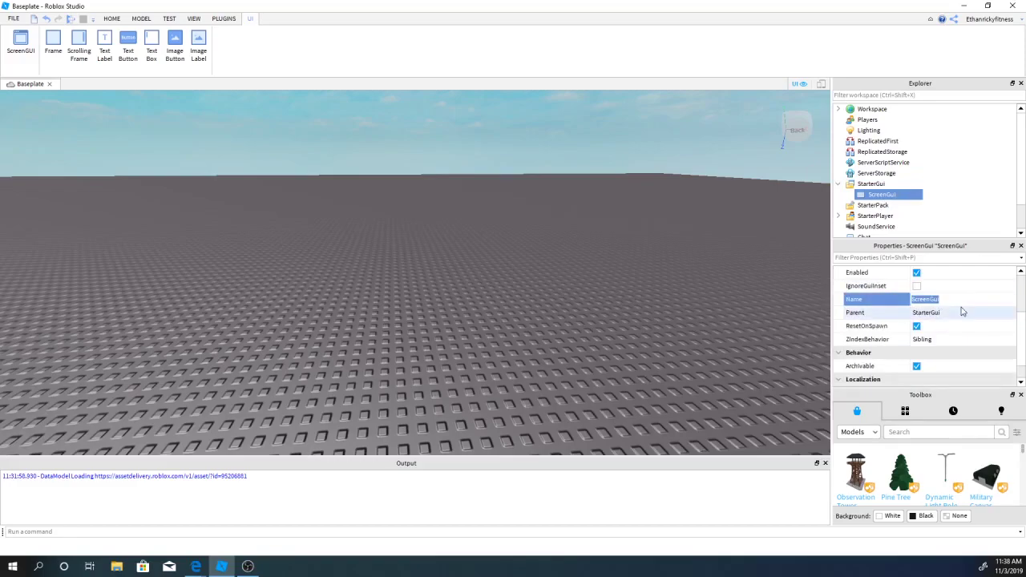
pyautogui.press('BackSpace')
pyautogui.write('Monneygui')
pyautogui.press('Return')
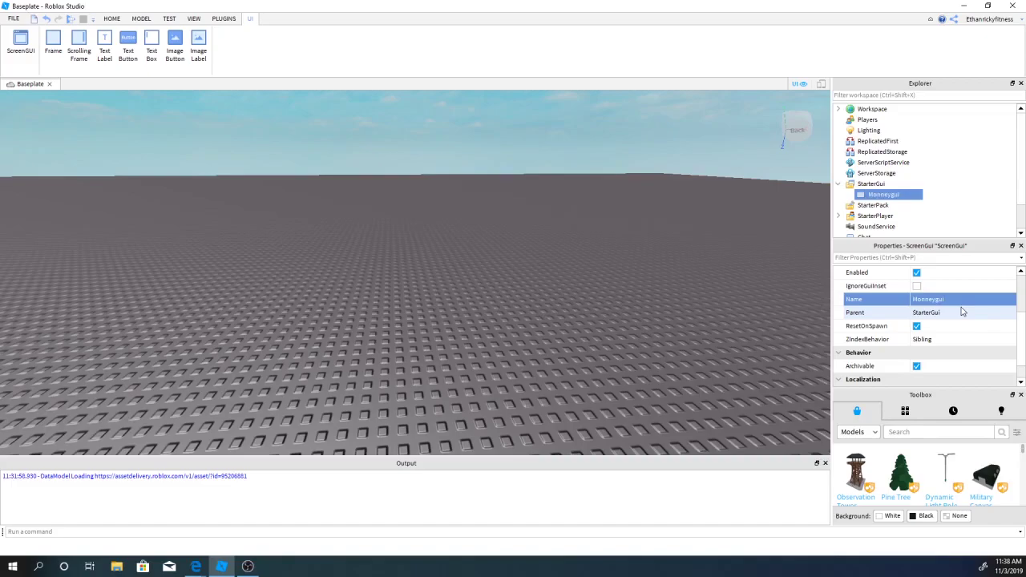
pyautogui.click(689, 312)
pyautogui.click(884, 194)
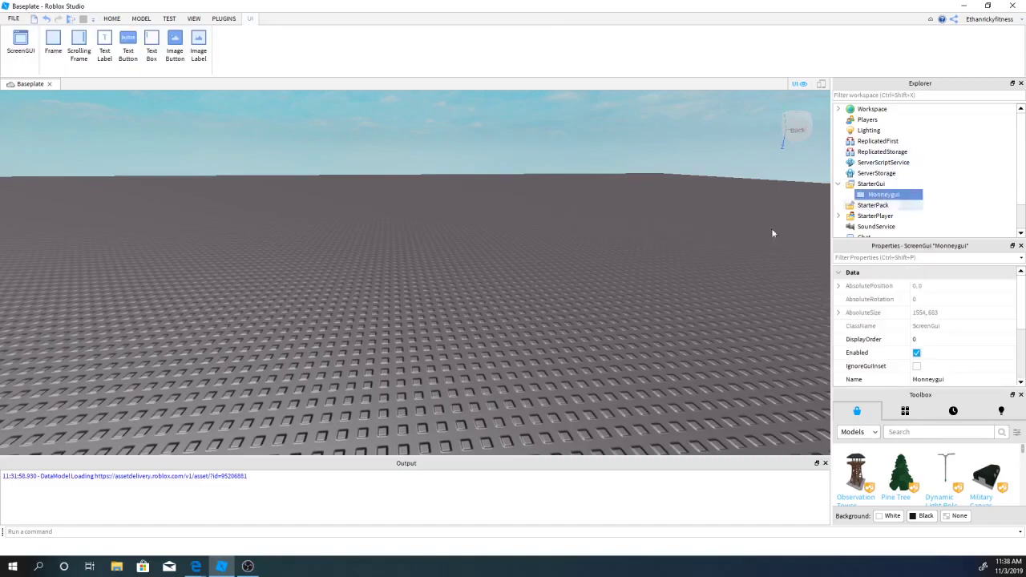
pyautogui.moveTo(604, 248); pyautogui.dragTo(631, 271, button='right')
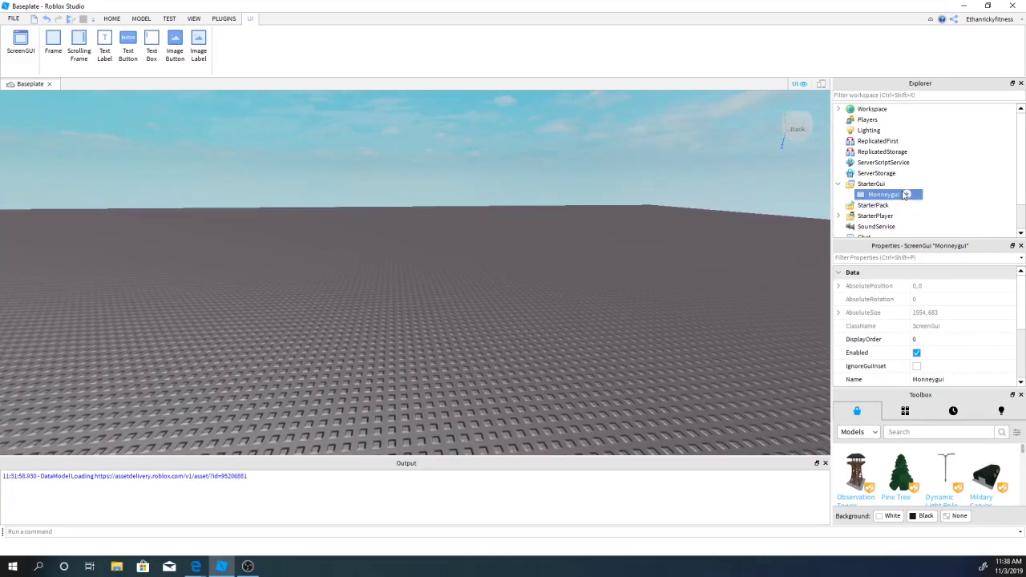
# - Insert a white Frame in Monneygui, moved to the left edge and widened to about 269 by 88
pyautogui.click(908, 195)
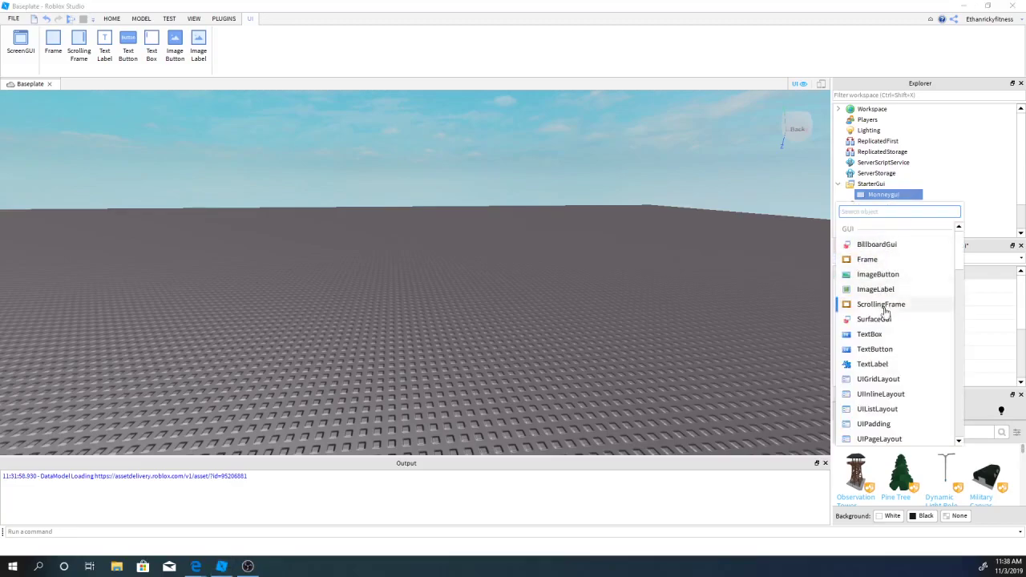
pyautogui.click(890, 258)
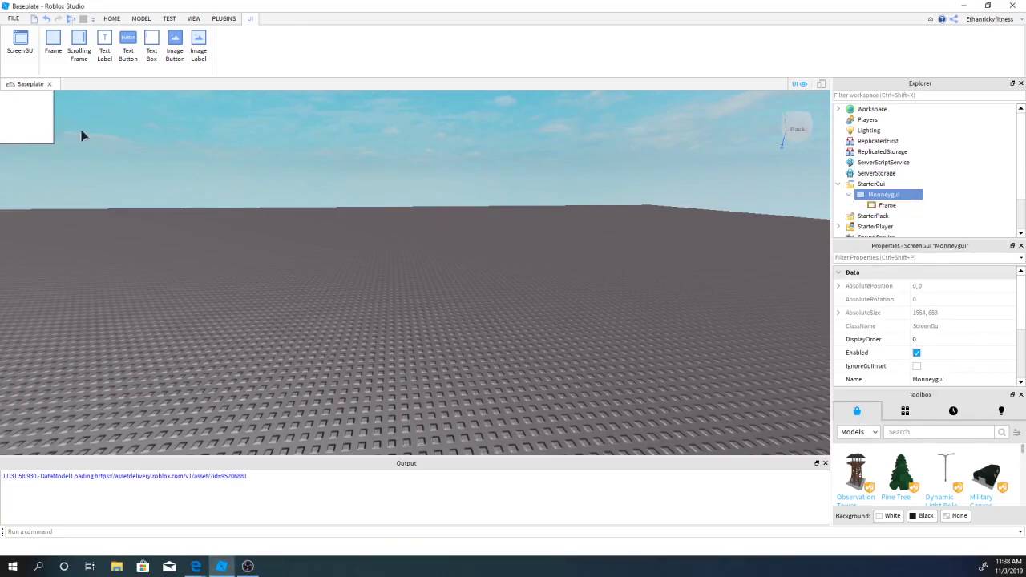
pyautogui.moveTo(24, 133); pyautogui.dragTo(567, 217)
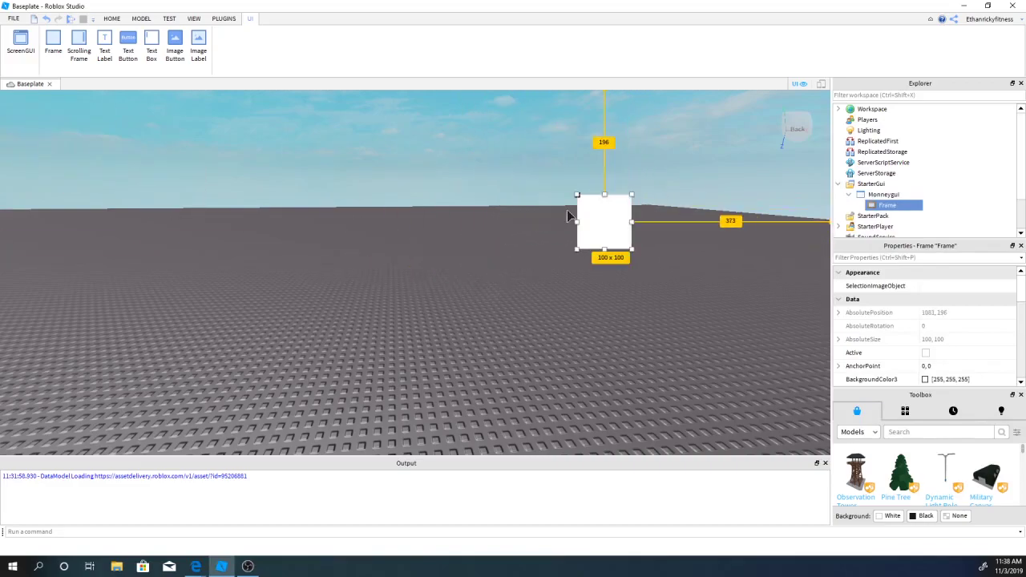
pyautogui.moveTo(616, 248)
pyautogui.mouseDown()
pyautogui.moveTo(37, 310)
pyautogui.moveTo(145, 321)
pyautogui.mouseUp()
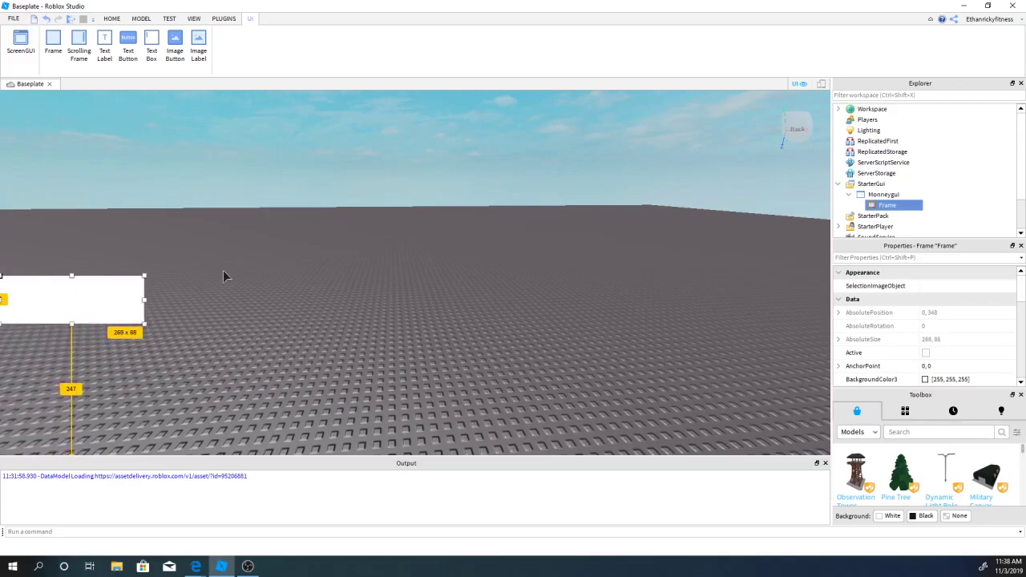
pyautogui.click(226, 258)
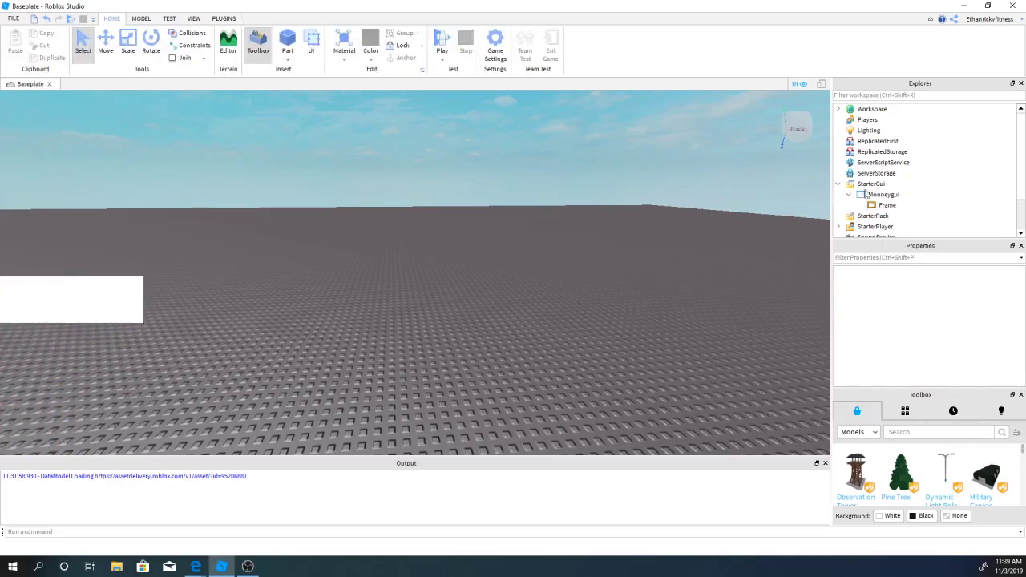
pyautogui.click(887, 205)
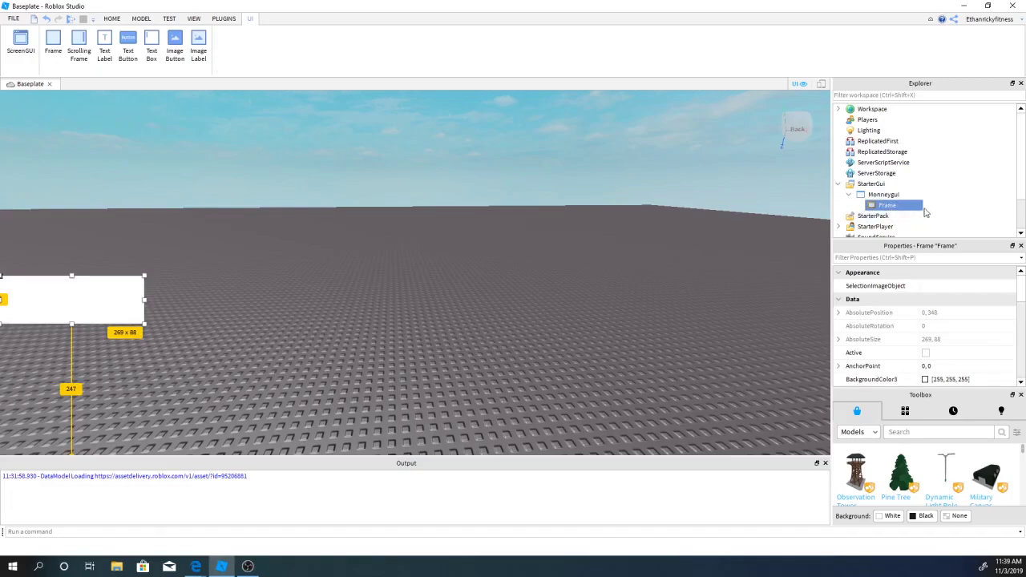
# - Insert a TextLabel inside the Frame and nudge it into place
pyautogui.click(911, 206)
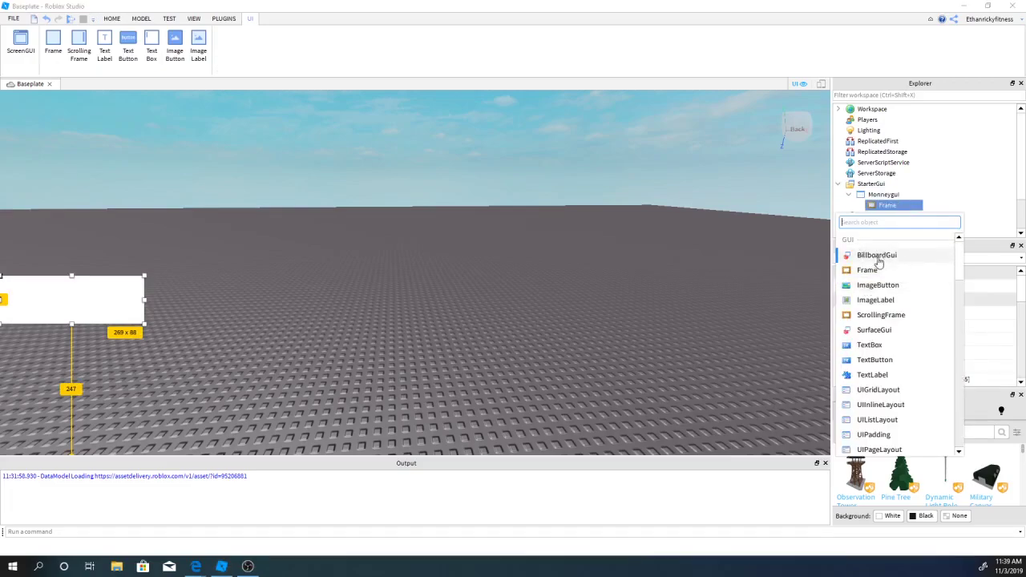
pyautogui.click(877, 375)
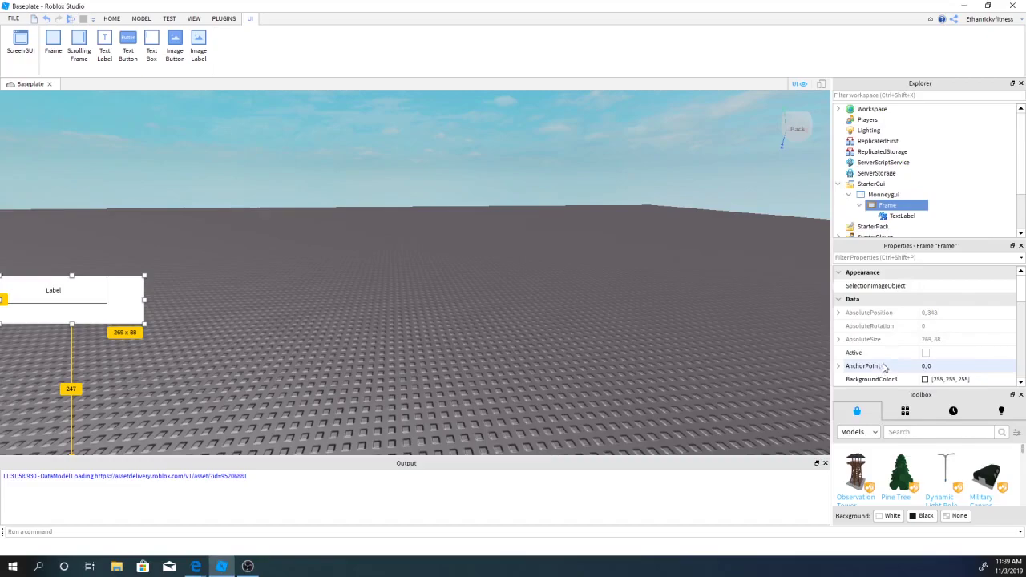
pyautogui.click(902, 215)
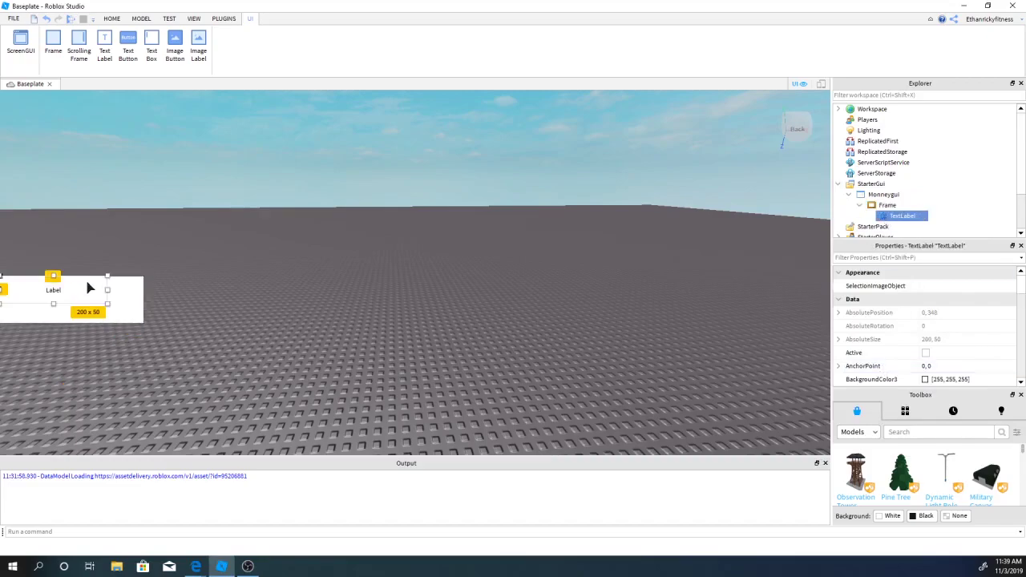
pyautogui.moveTo(88, 288); pyautogui.dragTo(90, 300)
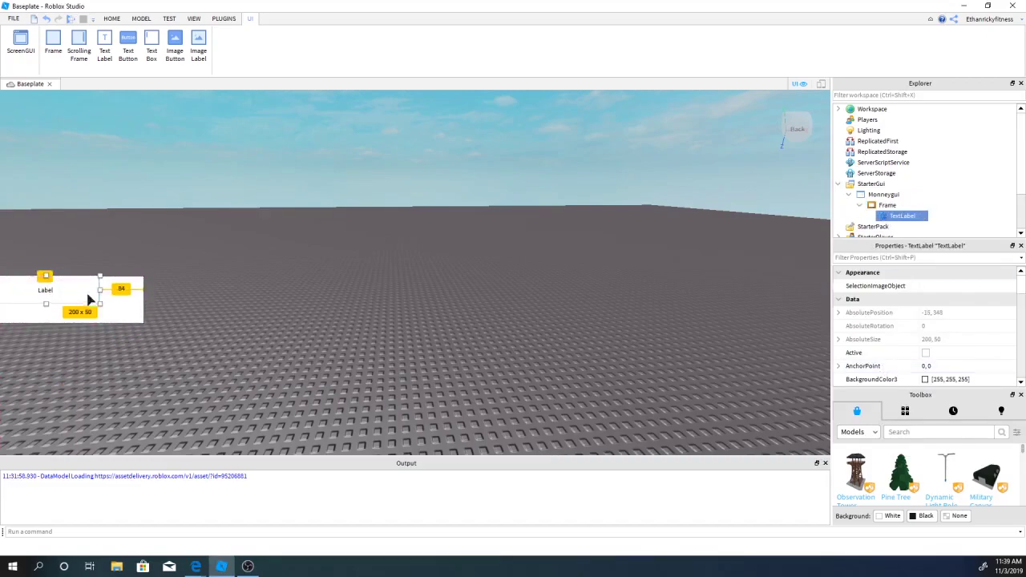
pyautogui.moveTo(100, 304); pyautogui.dragTo(145, 324)
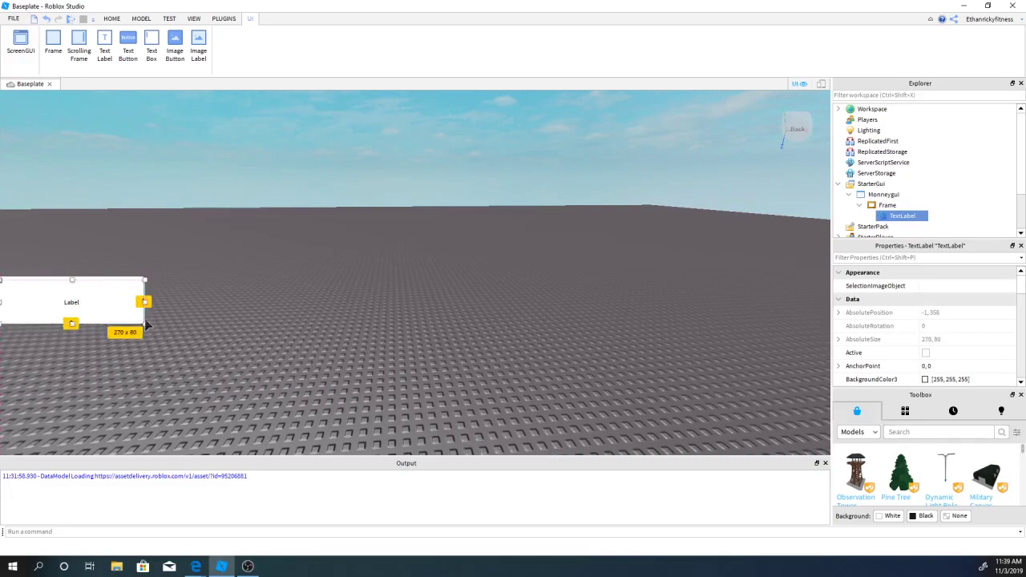
# - Tick TextScaled so the label's text fills its box
pyautogui.scroll(-1, 951, 346)
pyautogui.scroll(-2, 951, 346)
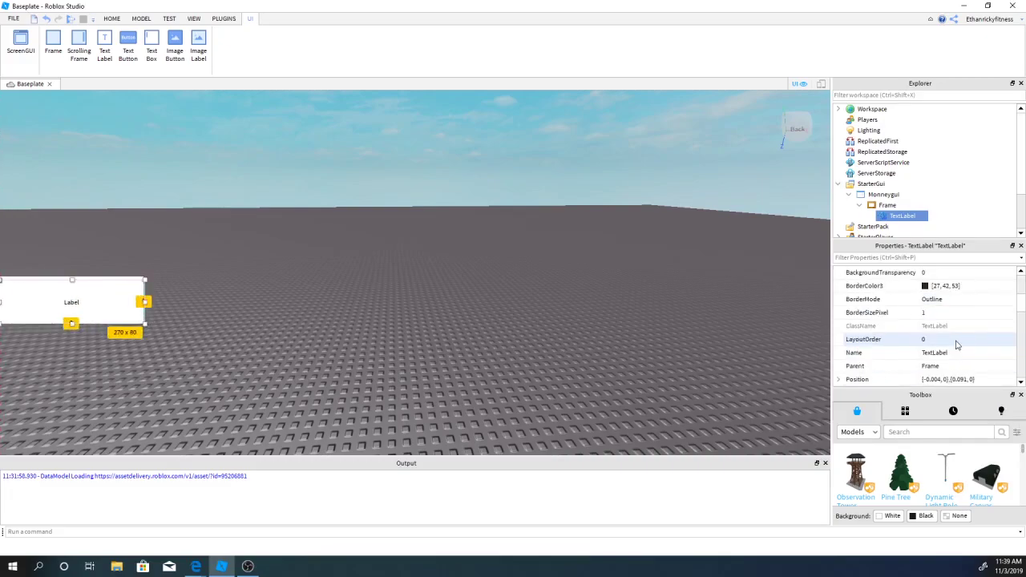
pyautogui.scroll(-3, 950, 347)
pyautogui.scroll(3, 949, 325)
pyautogui.scroll(3, 949, 324)
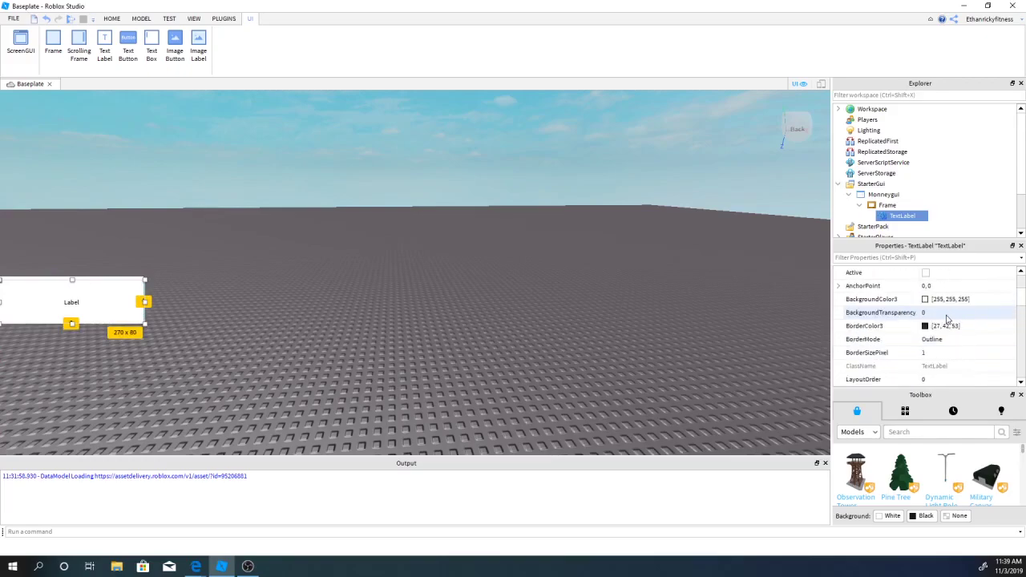
pyautogui.scroll(-3, 927, 327)
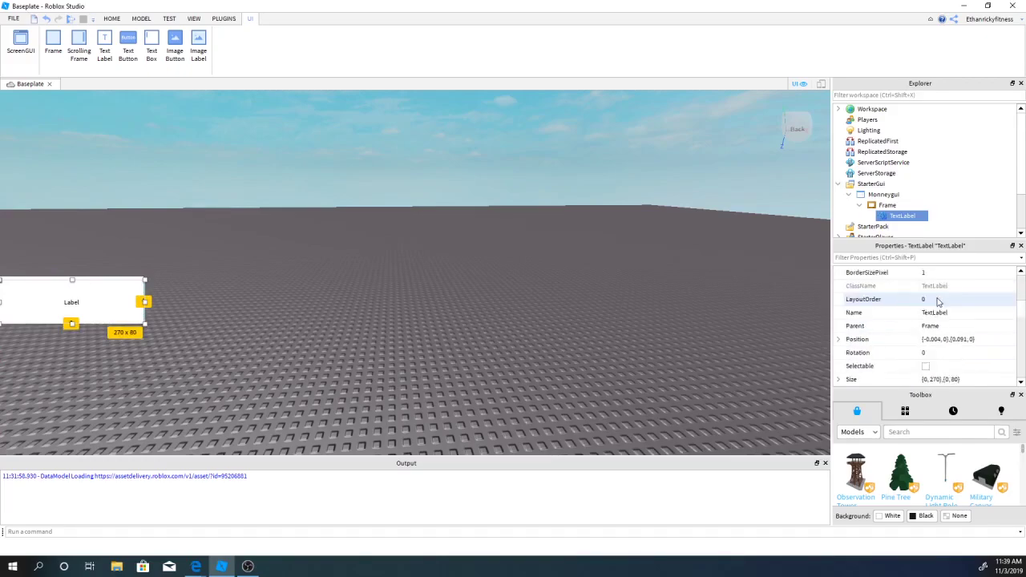
pyautogui.scroll(-3, 927, 327)
pyautogui.scroll(-3, 927, 326)
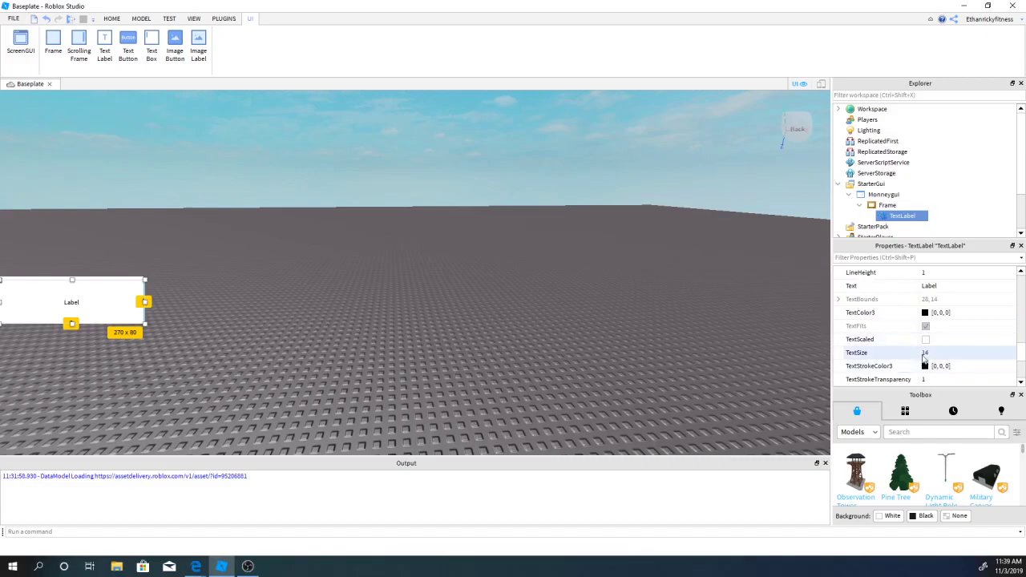
pyautogui.click(926, 342)
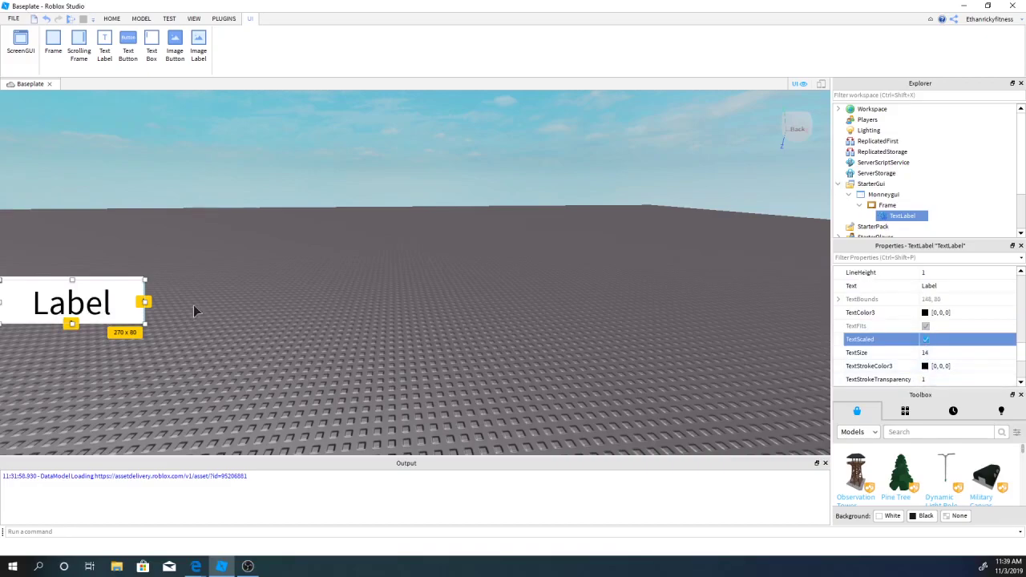
# - Nudge the label slightly left and browse its properties
pyautogui.moveTo(127, 311); pyautogui.dragTo(126, 305)
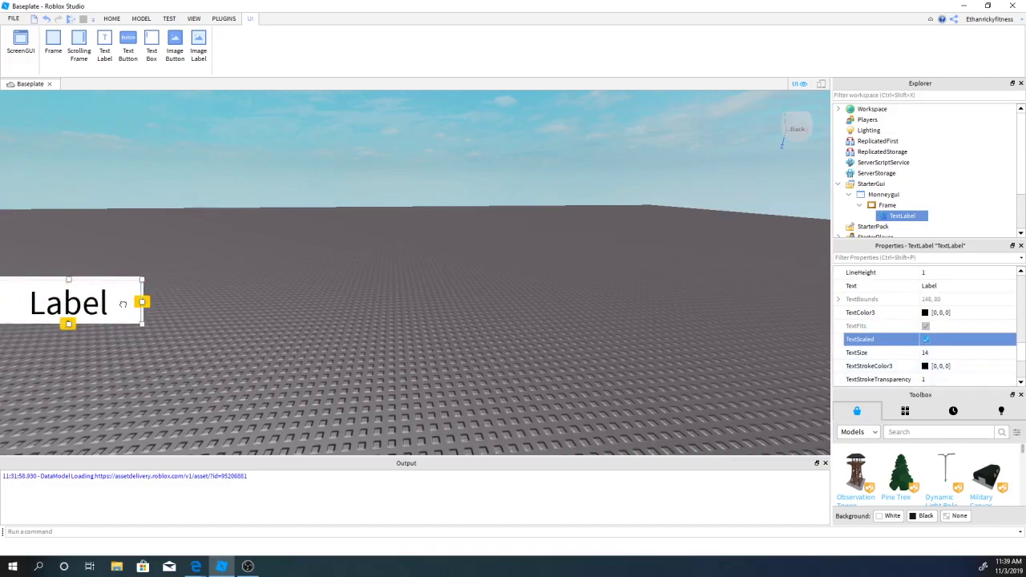
pyautogui.scroll(-2, 976, 355)
pyautogui.scroll(4, 976, 354)
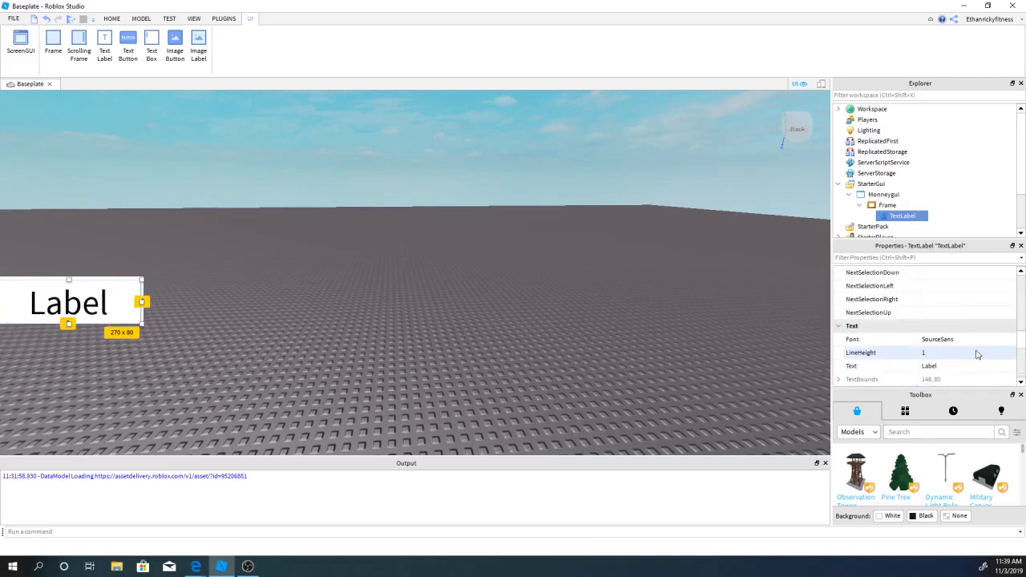
pyautogui.scroll(10, 976, 354)
pyautogui.scroll(2, 976, 354)
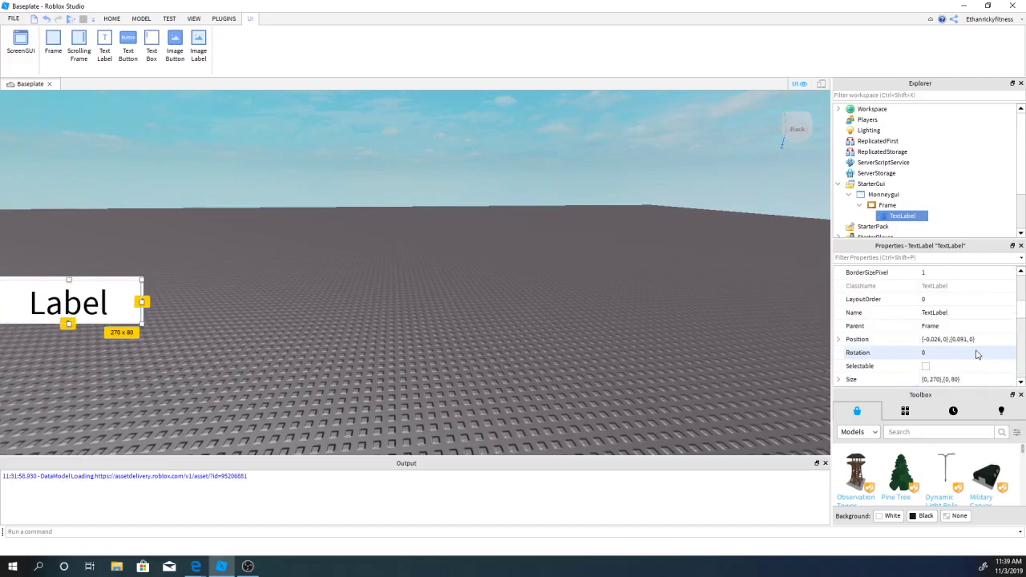
pyautogui.scroll(2, 976, 354)
pyautogui.scroll(5, 975, 354)
pyautogui.scroll(-1, 976, 354)
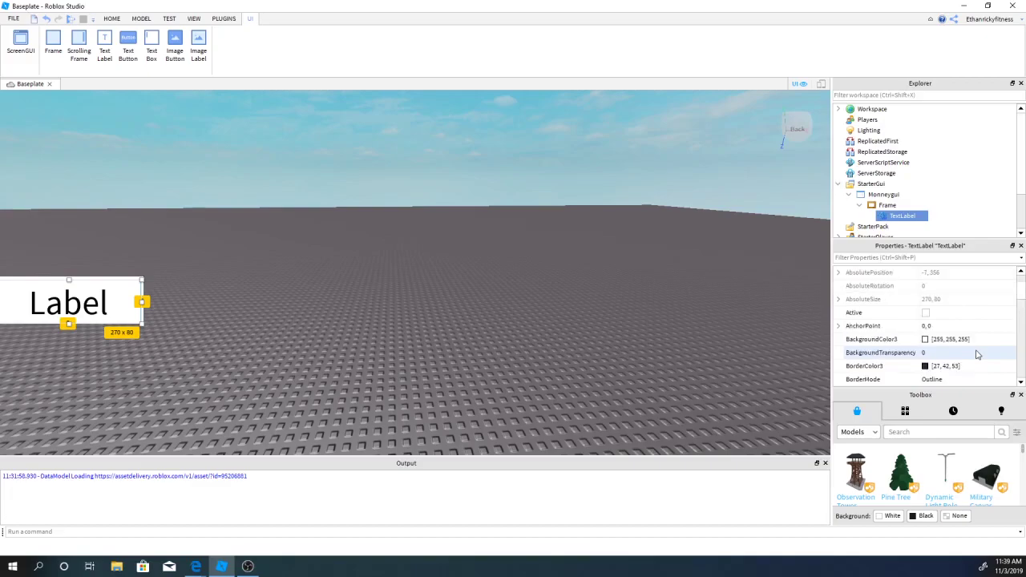
pyautogui.scroll(-3, 976, 354)
pyautogui.scroll(-3, 976, 355)
pyautogui.scroll(3, 976, 355)
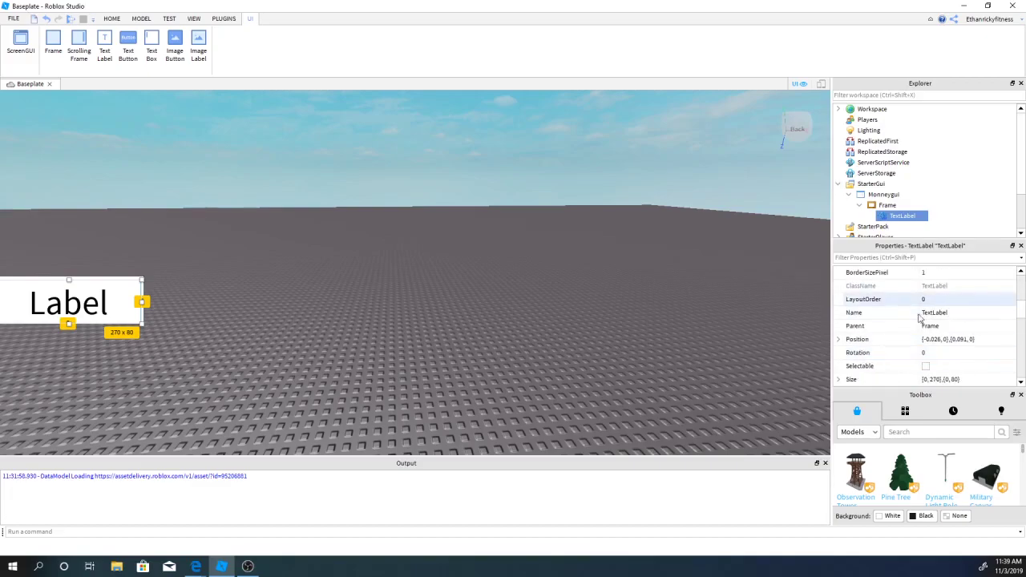
pyautogui.scroll(-2, 929, 319)
pyautogui.scroll(-2, 935, 320)
pyautogui.scroll(-2, 935, 320)
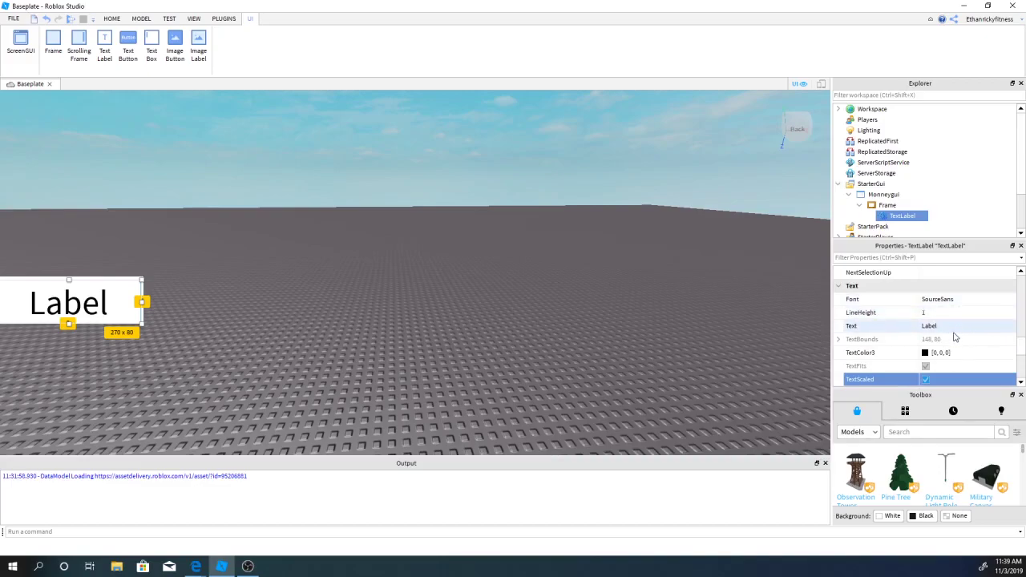
# - Set the label's Text to 'N/A'
pyautogui.click(955, 330)
pyautogui.write('N/A')
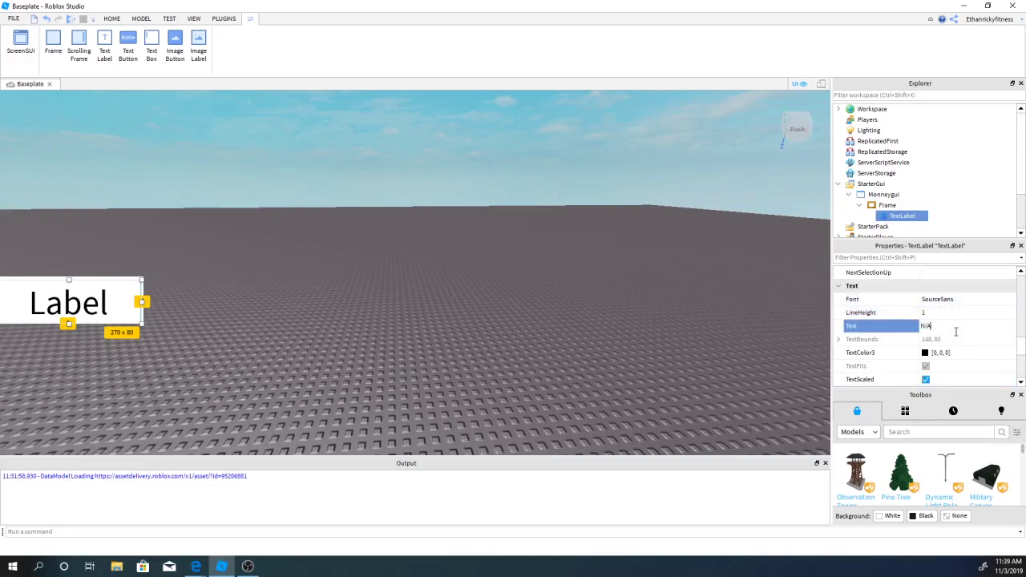
pyautogui.press('Return')
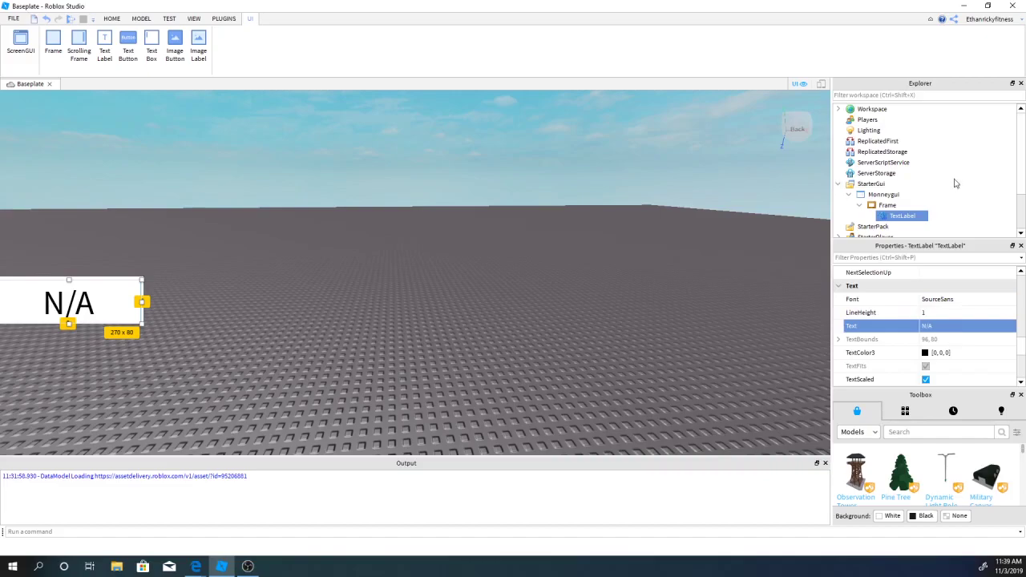
# - Set the label's TextColor3 to light blue (80,177,218) in the colour picker
pyautogui.scroll(-1, 923, 354)
pyautogui.click(882, 313)
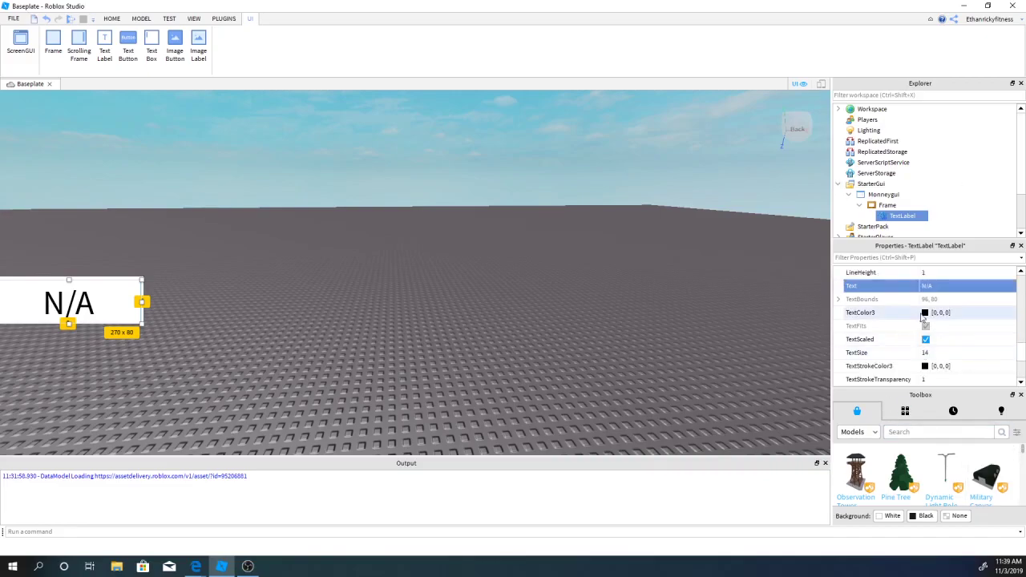
pyautogui.click(924, 312)
pyautogui.moveTo(558, 238)
pyautogui.mouseDown()
pyautogui.moveTo(551, 246)
pyautogui.moveTo(559, 231)
pyautogui.mouseUp()
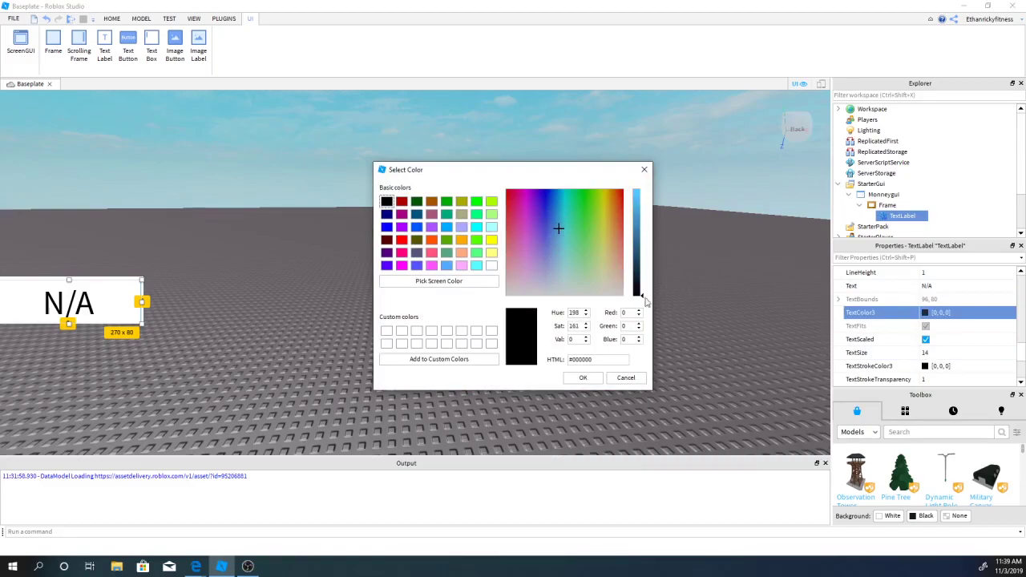
pyautogui.moveTo(646, 301); pyautogui.dragTo(633, 209)
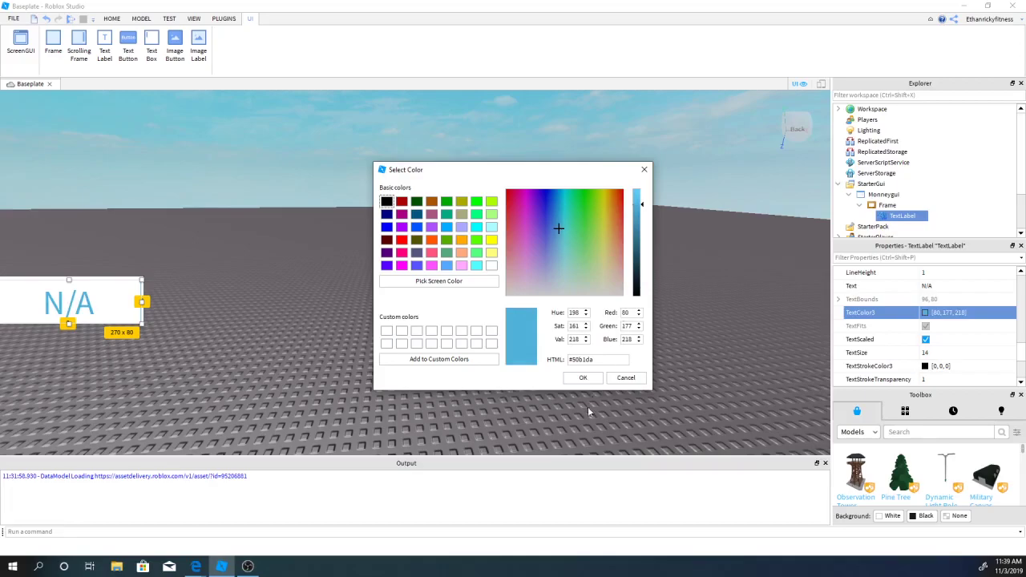
pyautogui.click(586, 378)
# - Change the label's Font to SciFi
pyautogui.scroll(-1, 962, 345)
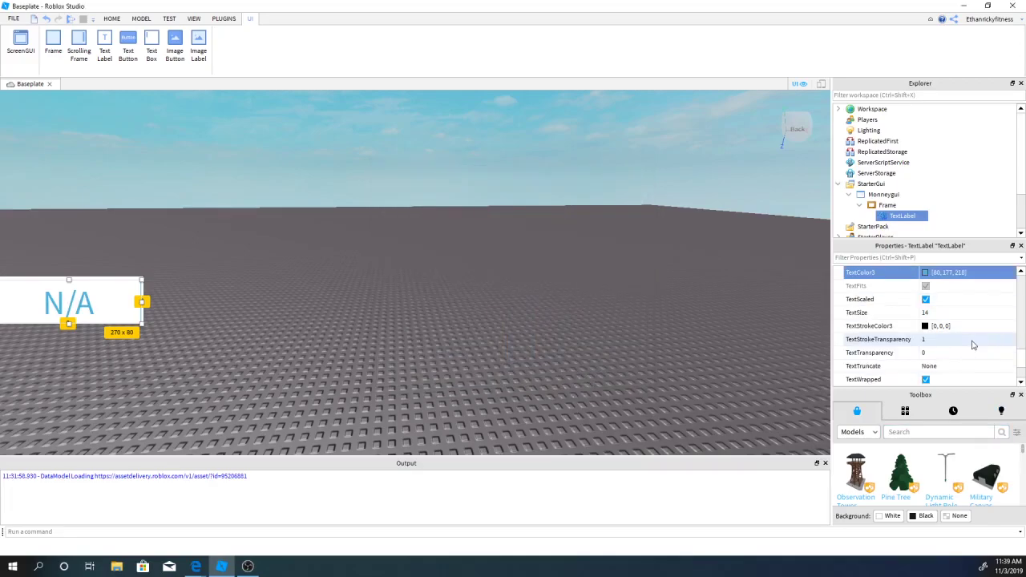
pyautogui.scroll(-1, 972, 344)
pyautogui.scroll(1, 957, 346)
pyautogui.scroll(1, 953, 337)
pyautogui.scroll(1, 942, 310)
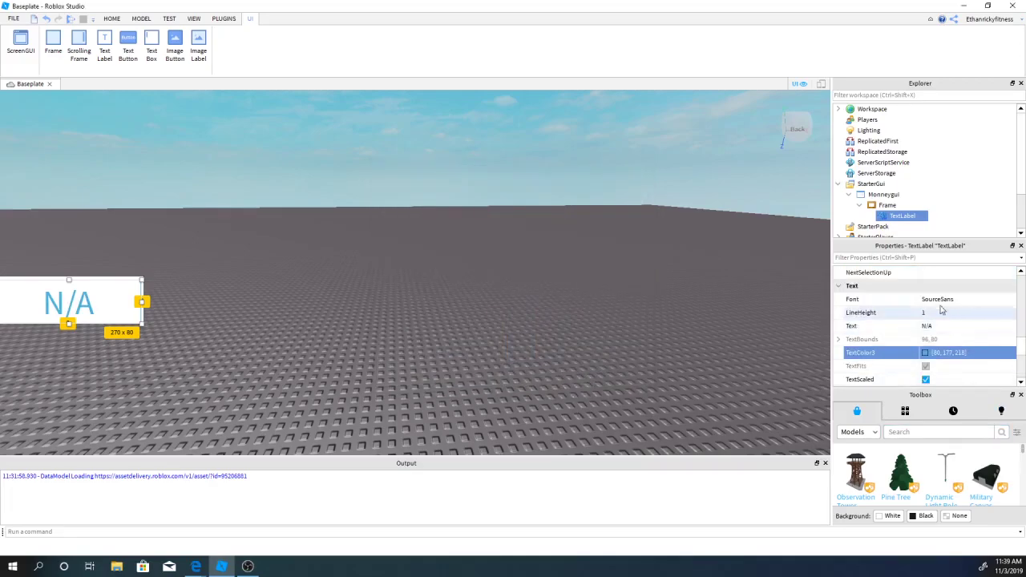
pyautogui.scroll(3, 994, 304)
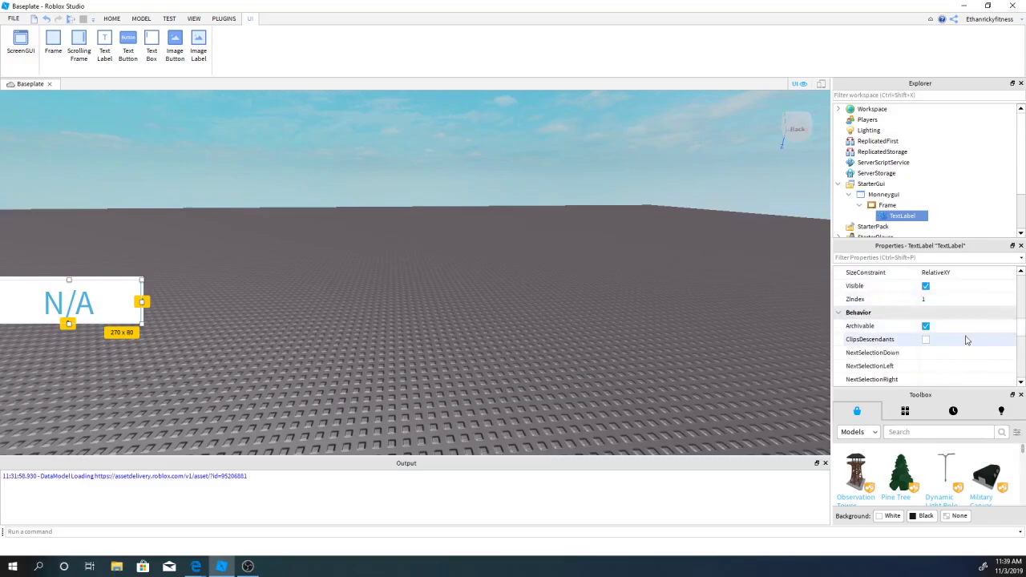
pyautogui.scroll(-5, 966, 340)
pyautogui.scroll(3, 970, 339)
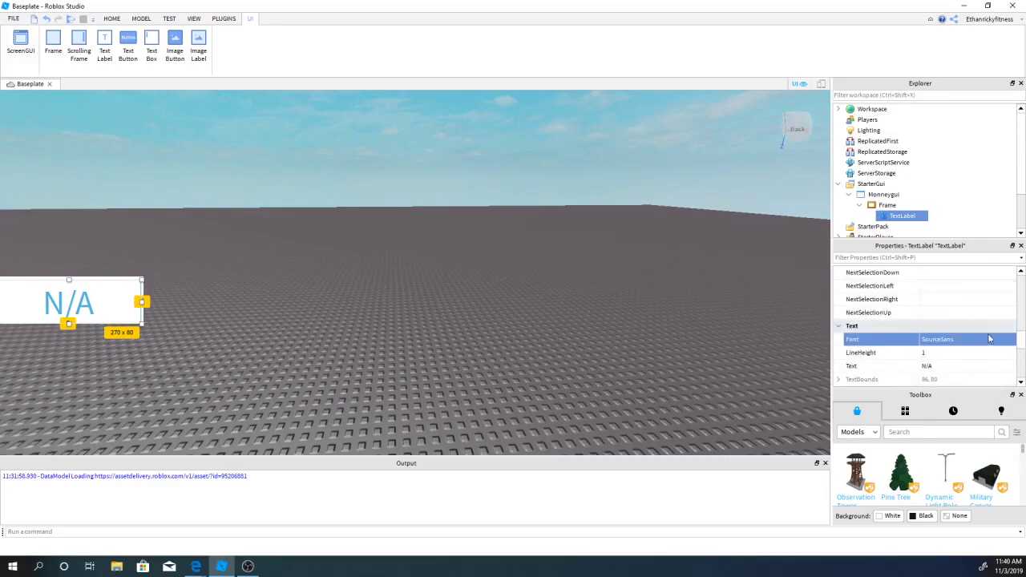
pyautogui.click(989, 339)
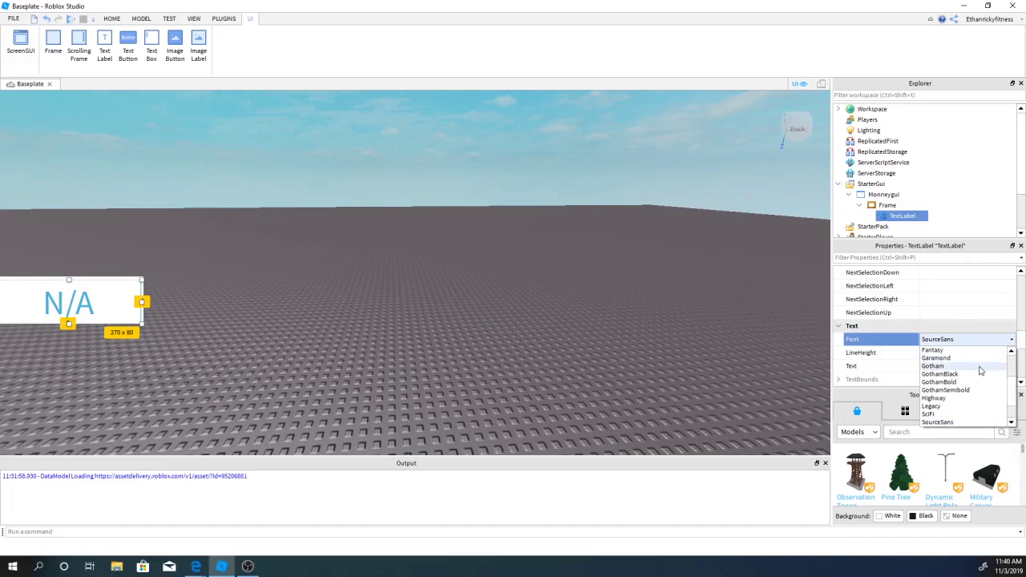
pyautogui.click(954, 395)
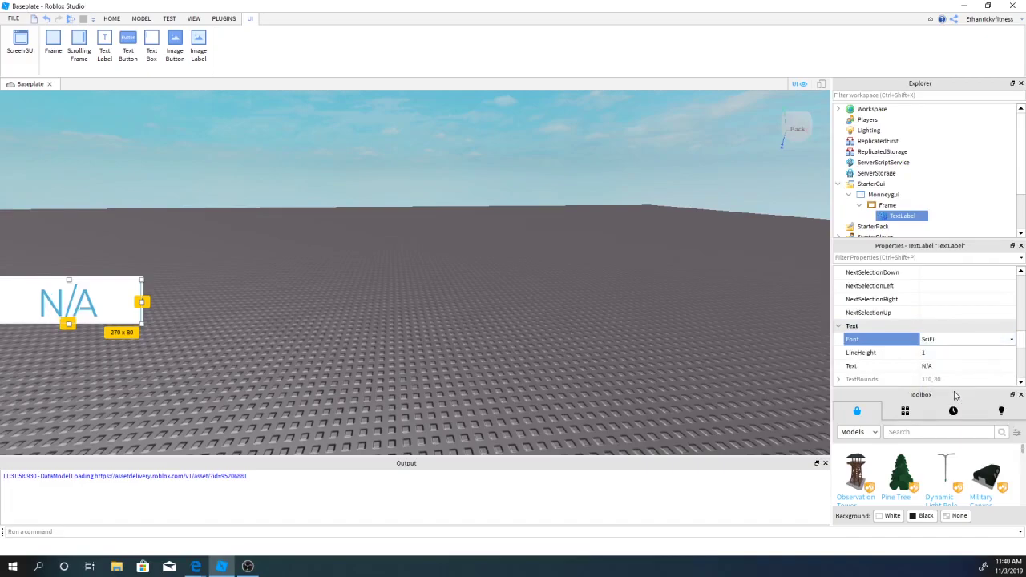
pyautogui.click(621, 258)
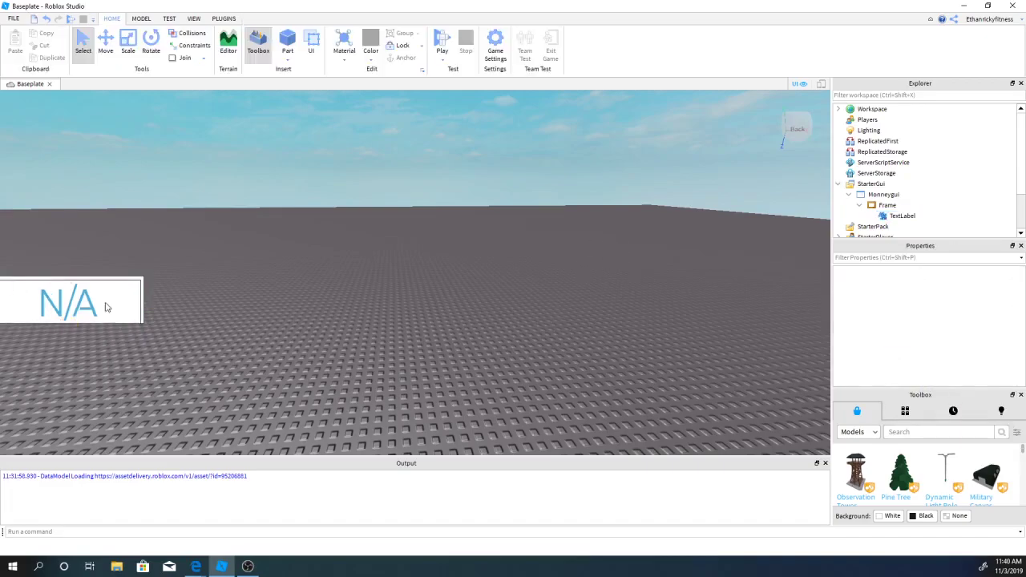
# - Enlarge the label slightly to 276 by 88
pyautogui.click(915, 215)
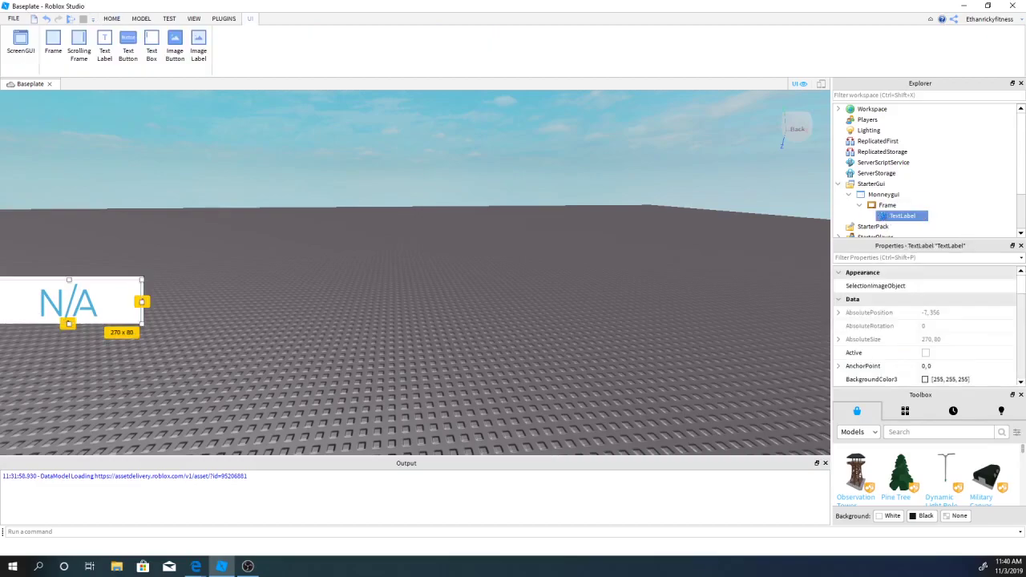
pyautogui.moveTo(141, 282); pyautogui.dragTo(146, 276)
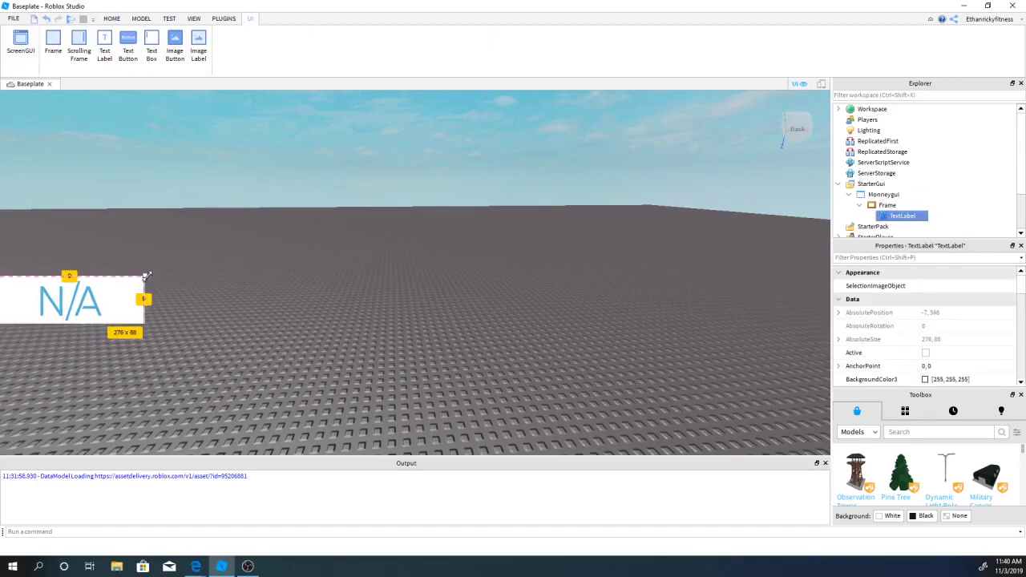
pyautogui.click(218, 233)
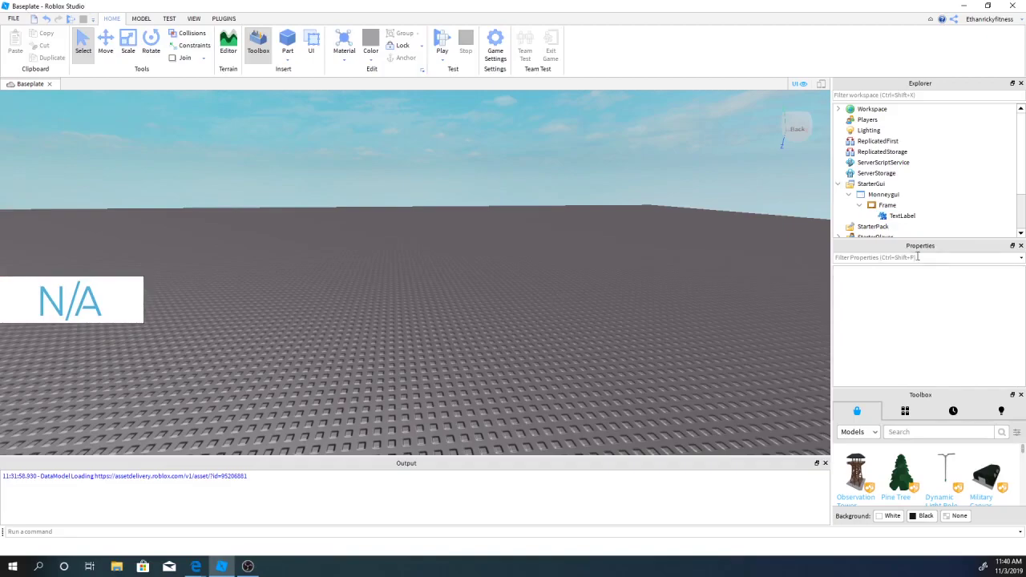
# - Insert a LocalScript inside the TextLabel
pyautogui.scroll(-1, 885, 207)
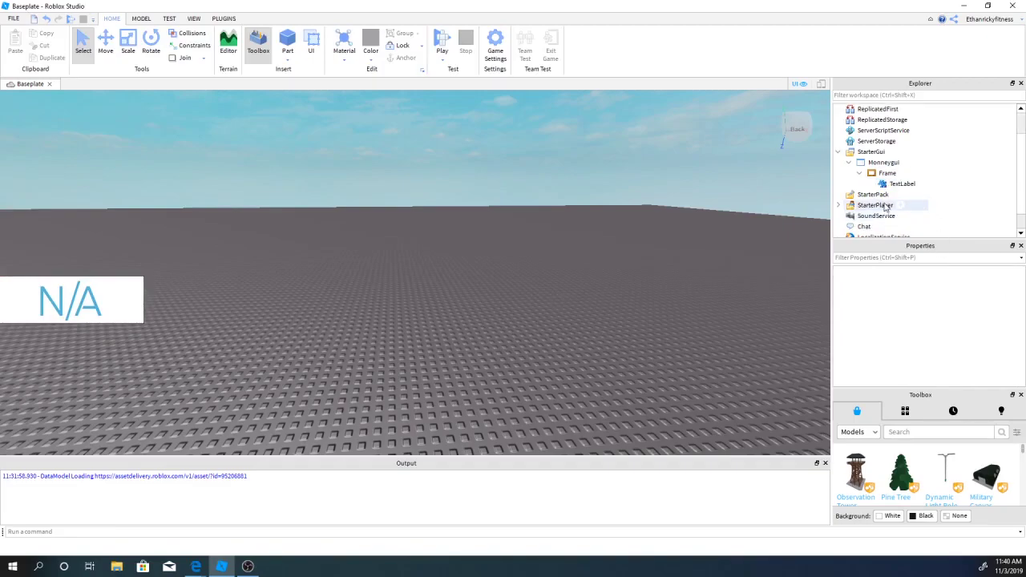
pyautogui.click(921, 184)
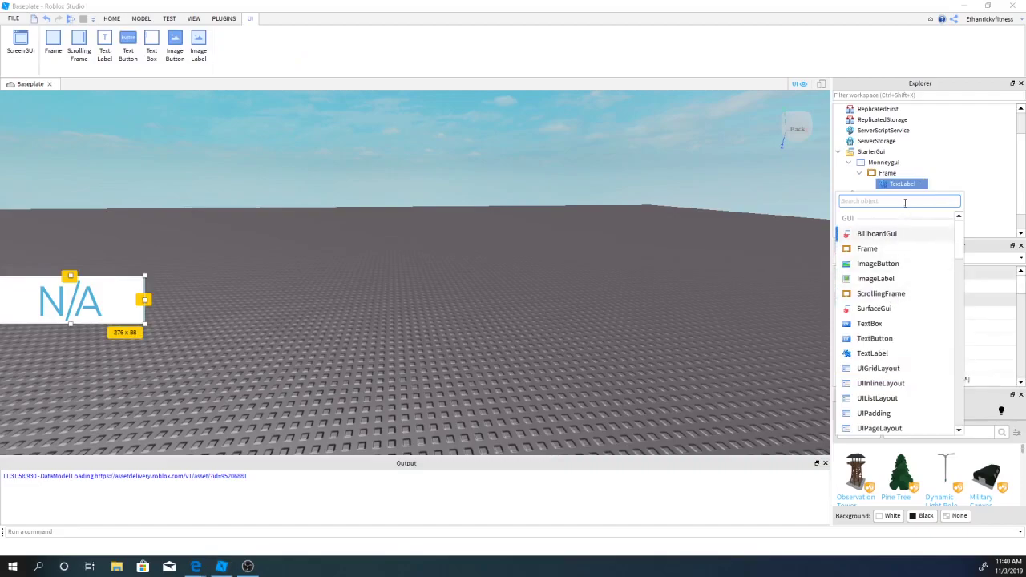
pyautogui.write('lo')
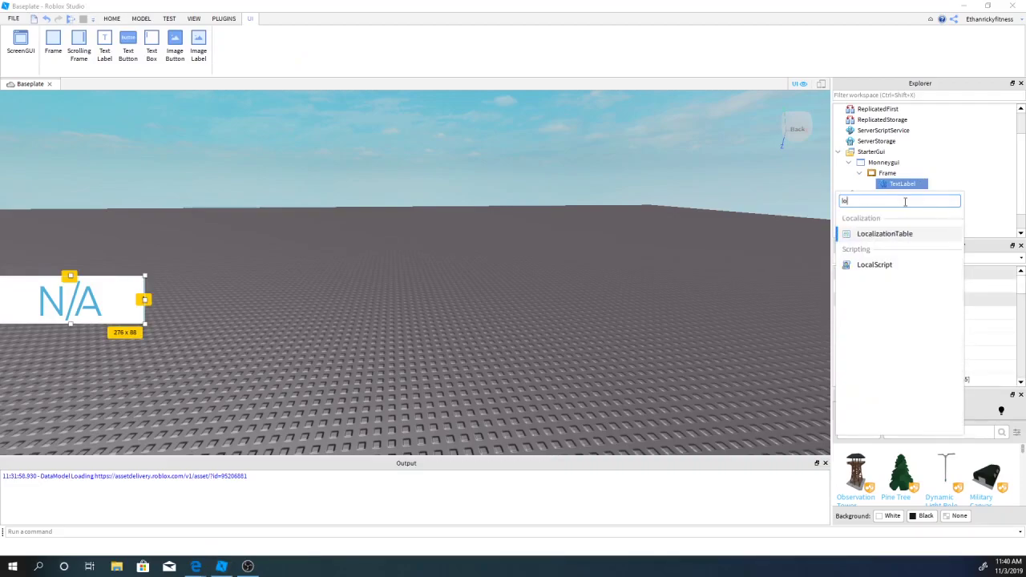
pyautogui.click(870, 265)
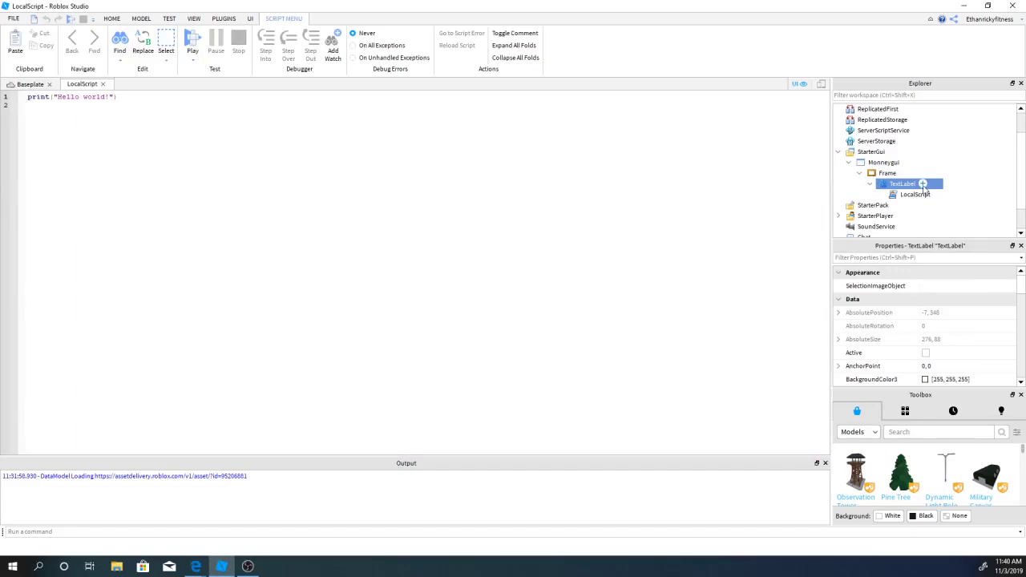
# - Delete the LocalScript's default print line and close its tab
pyautogui.moveTo(119, 97); pyautogui.dragTo(27, 97)
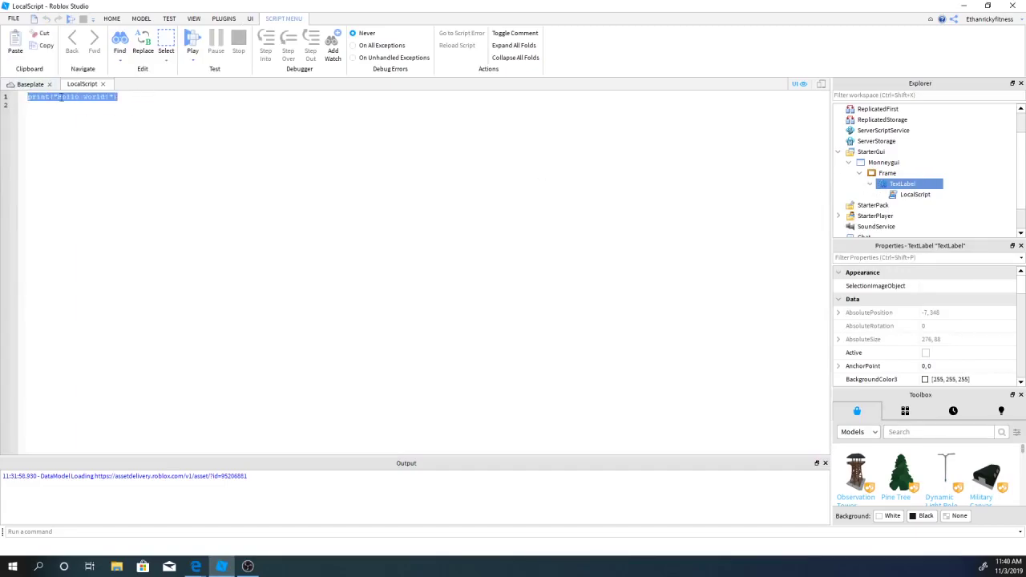
pyautogui.press('BackSpace')
pyautogui.click(103, 84)
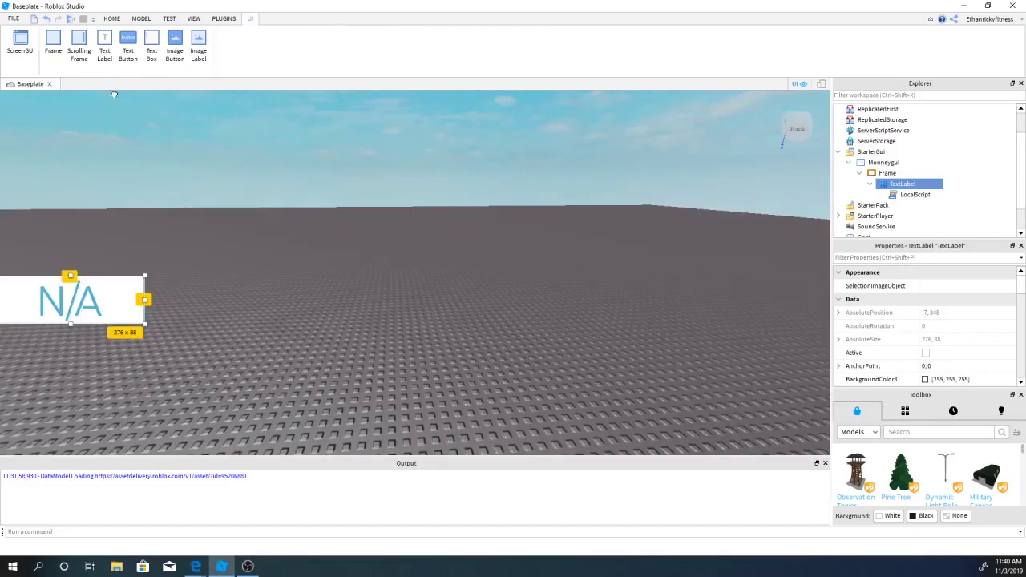
pyautogui.click(869, 183)
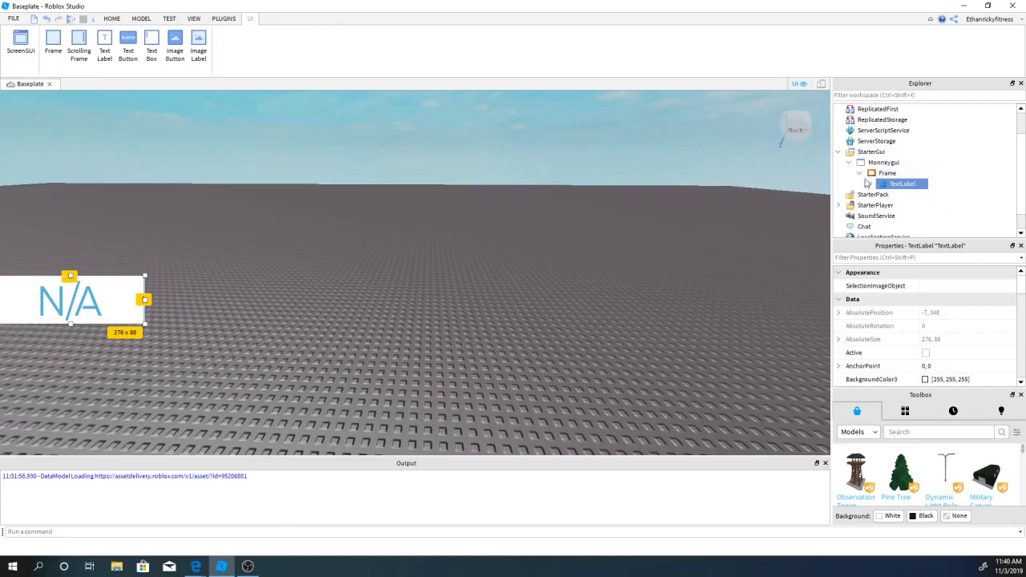
# - Collapse StarterGui and insert a new Script into ServerScriptService
pyautogui.click(848, 162)
pyautogui.click(838, 151)
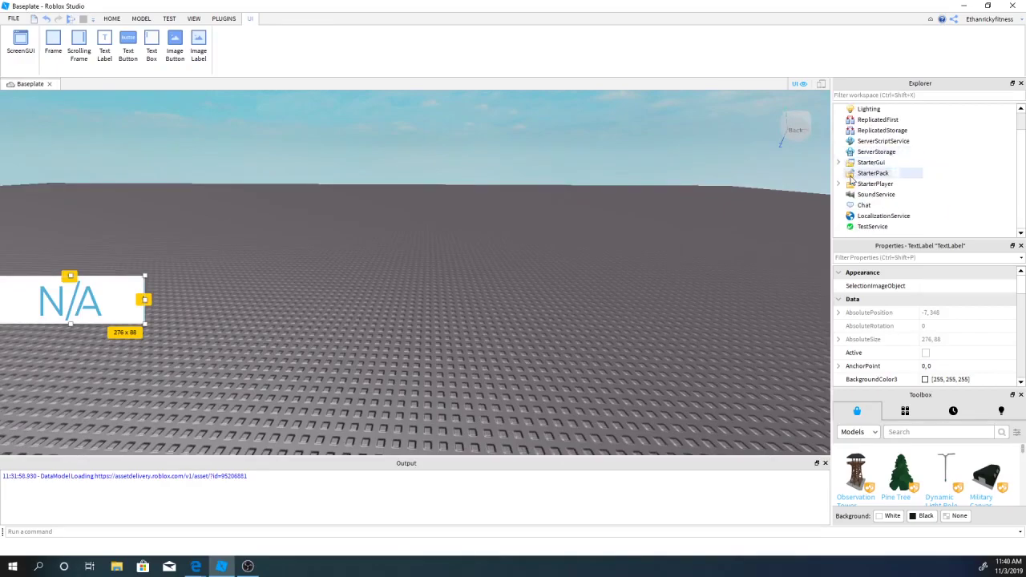
pyautogui.scroll(1, 874, 172)
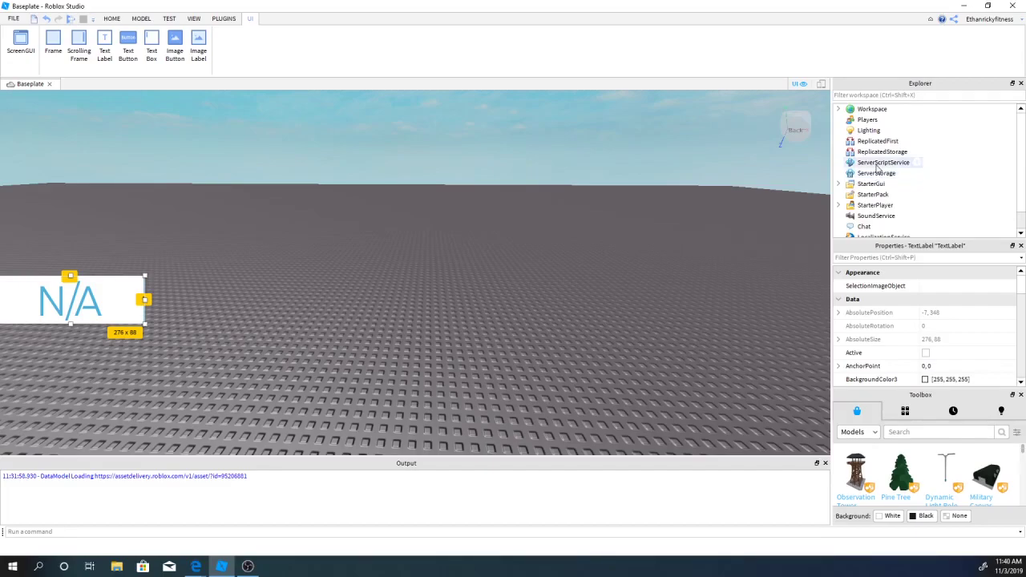
pyautogui.click(917, 163)
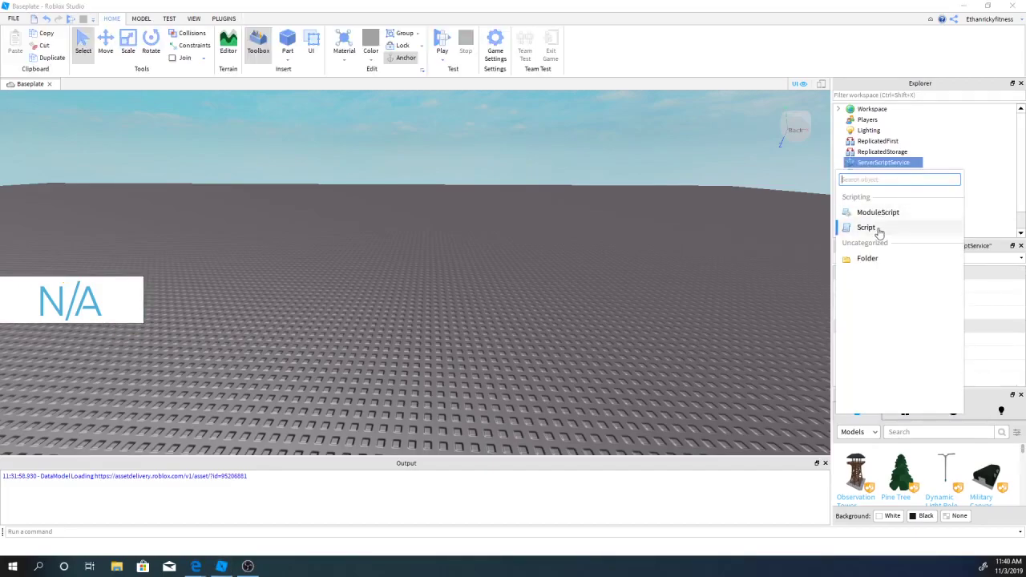
pyautogui.click(874, 227)
pyautogui.click(861, 175)
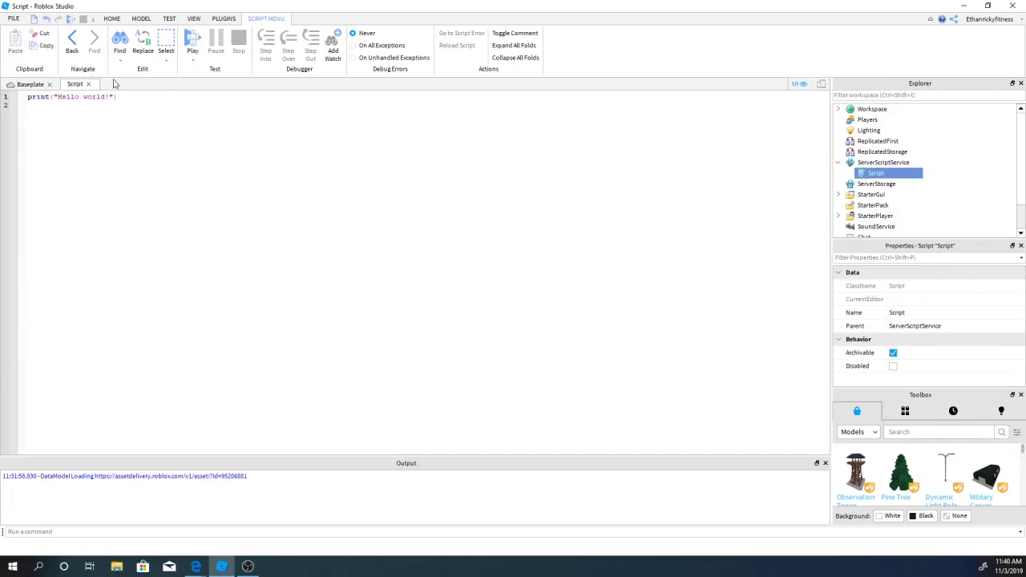
# - Replace the default code with game.Players.PlayerAdded, using autocomplete
pyautogui.click(188, 151)
pyautogui.hotkey('ctrl', 'a')
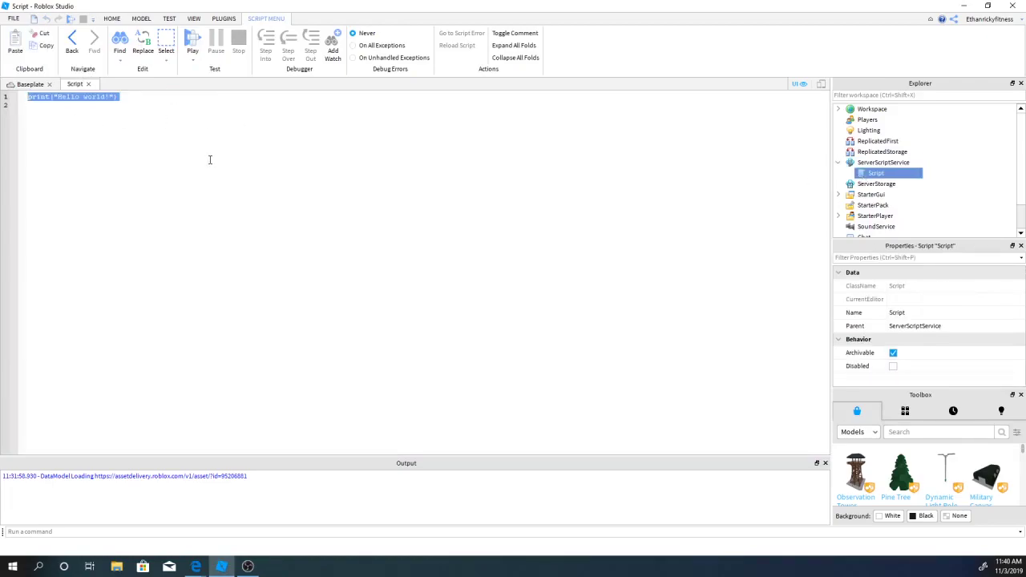
pyautogui.press('BackSpace')
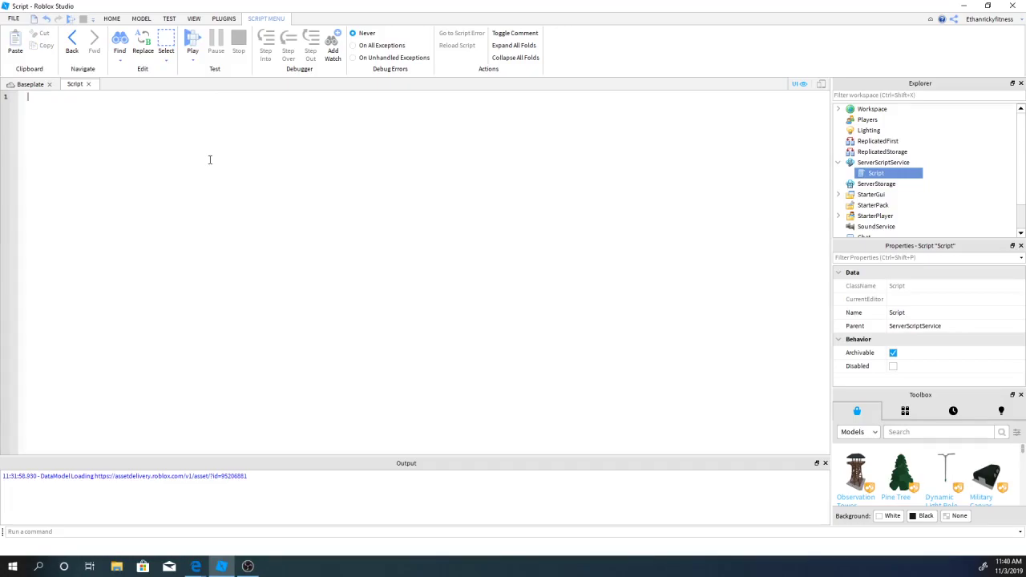
pyautogui.write('game.')
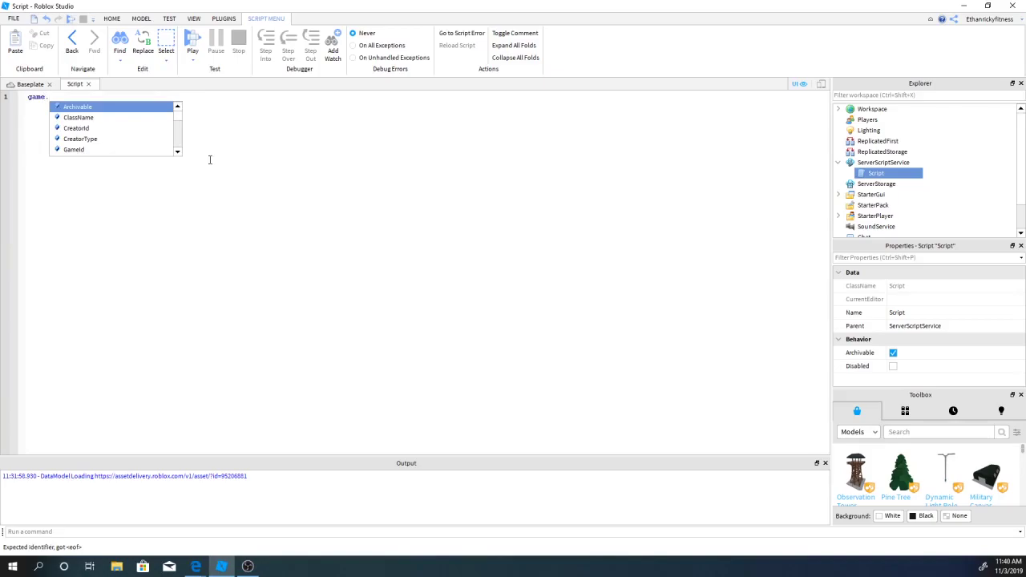
pyautogui.write('PLa')
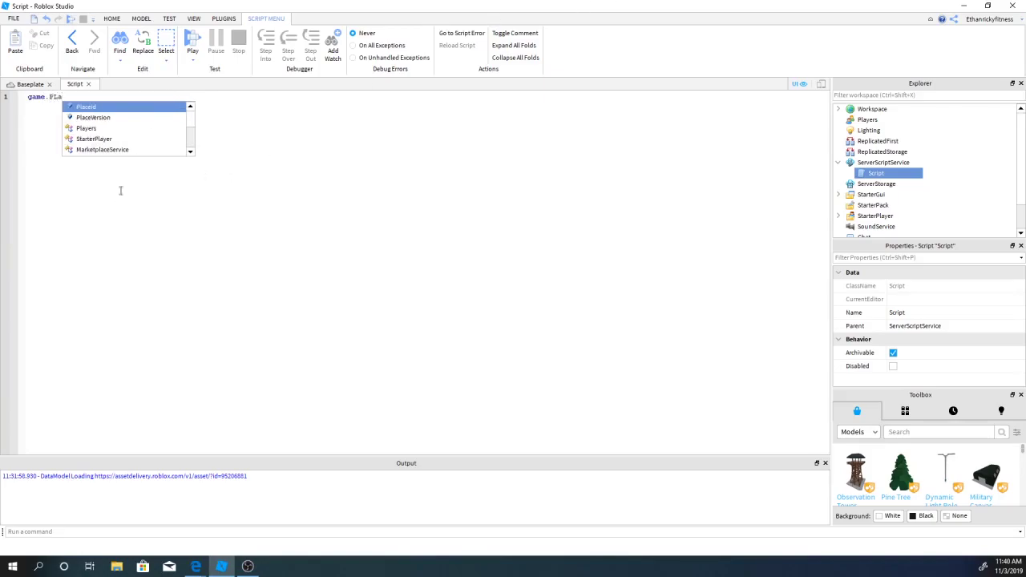
pyautogui.click(118, 127)
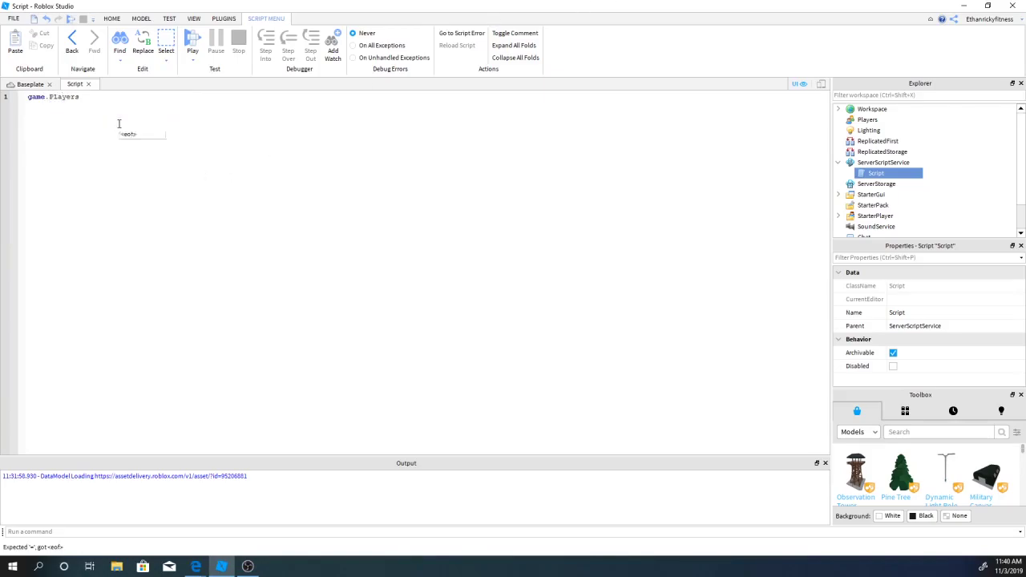
pyautogui.write('.Pl')
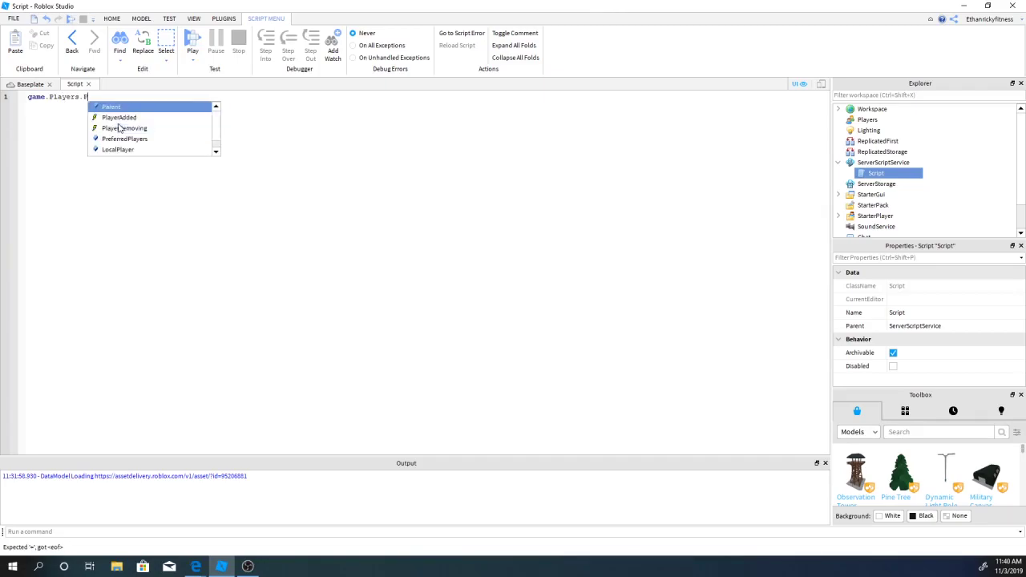
pyautogui.write('a')
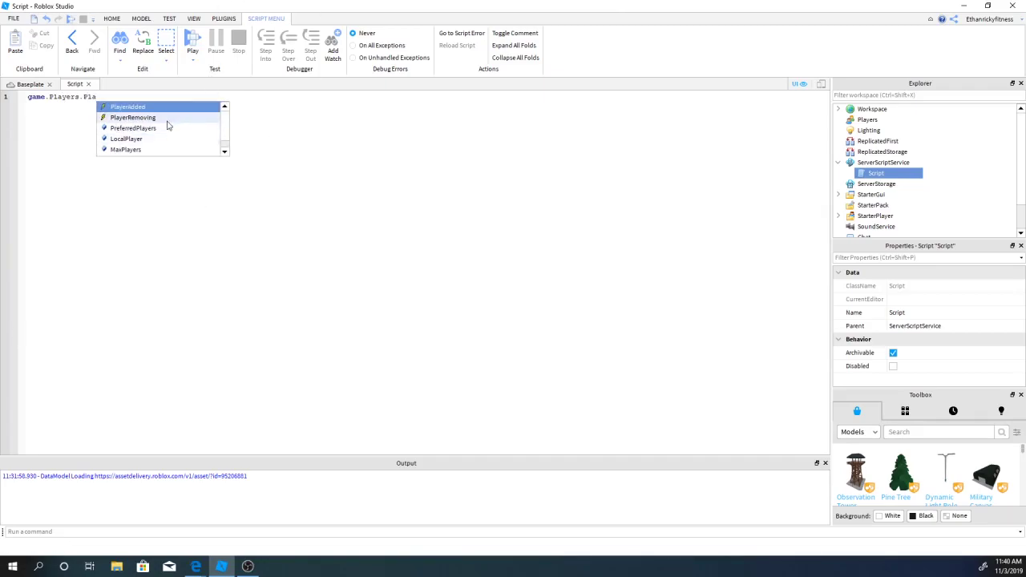
pyautogui.click(169, 107)
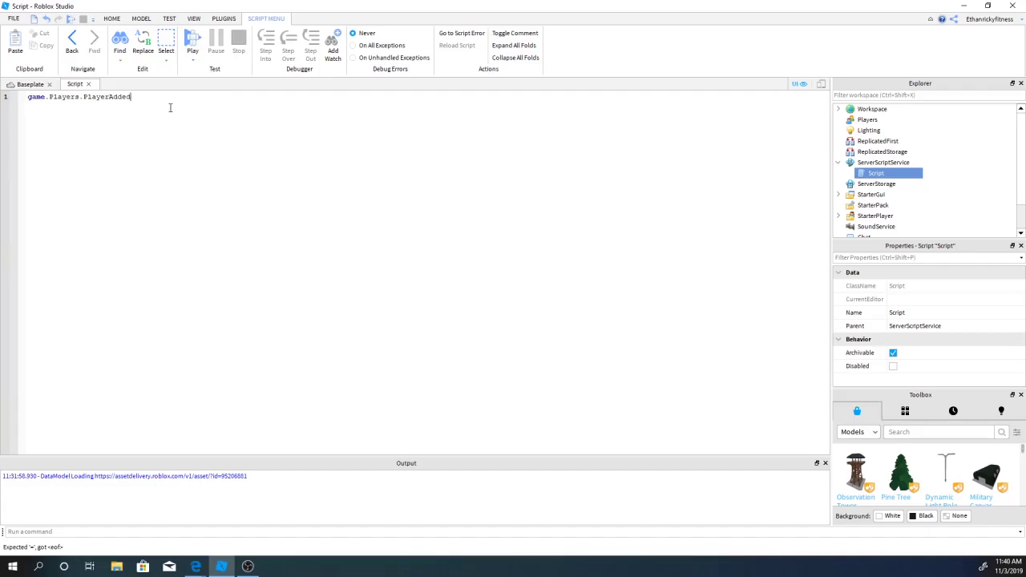
# - Connect a function(player) handler to PlayerAdded and open its body
pyautogui.write(':')
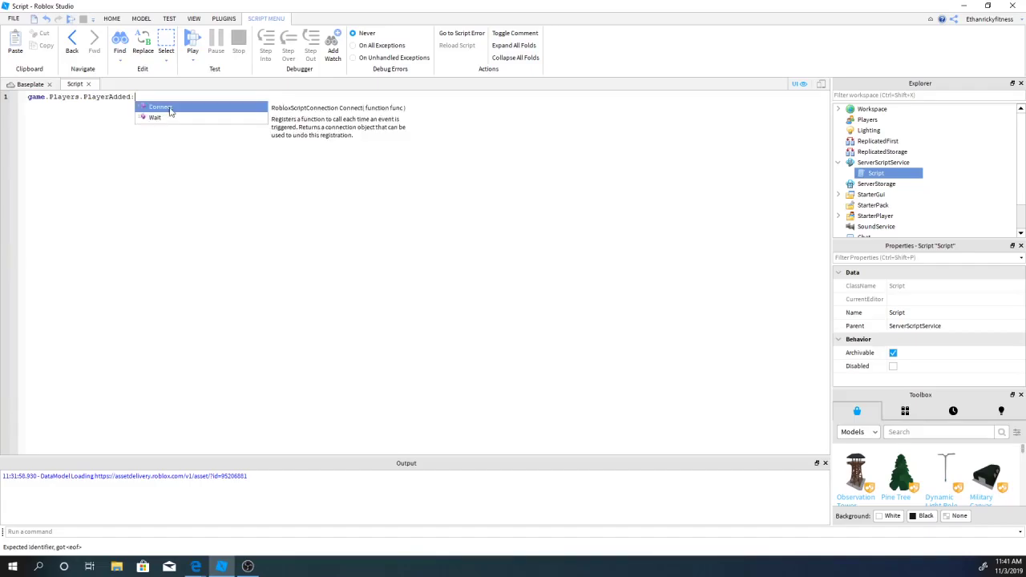
pyautogui.click(170, 111)
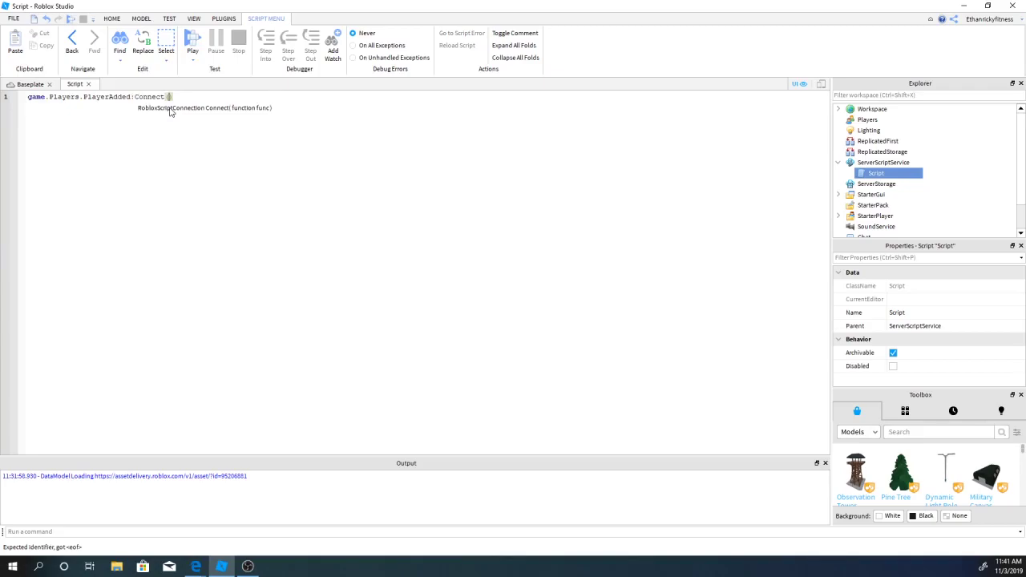
pyautogui.write('fun')
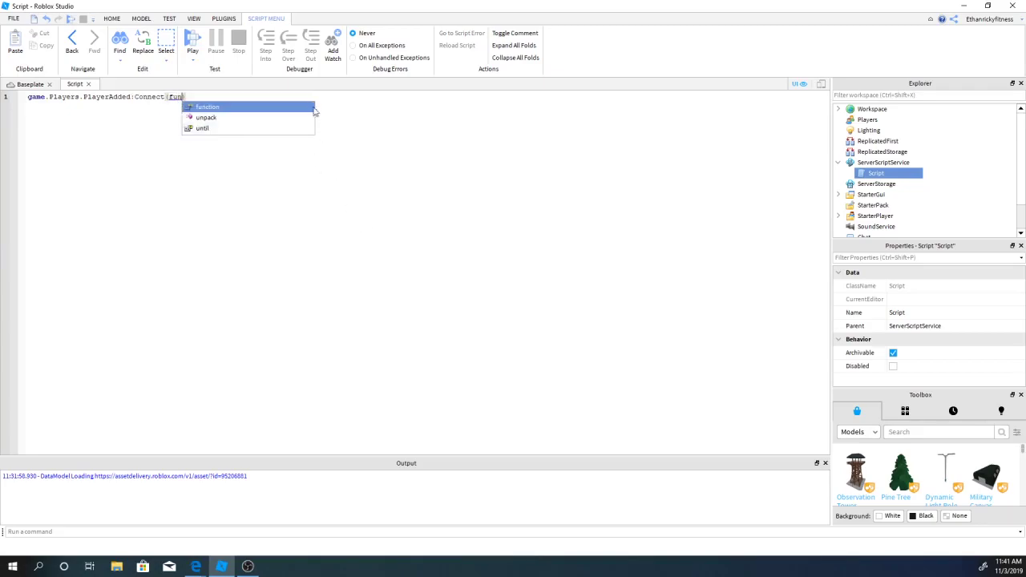
pyautogui.press('Tab')
pyautogui.write('()')
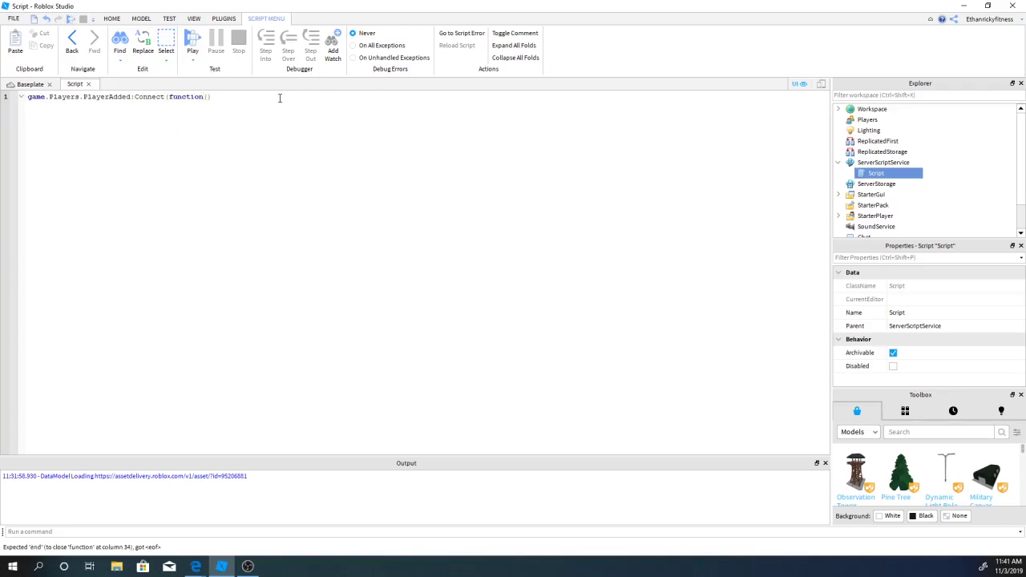
pyautogui.press('BackSpace')
pyautogui.write('pla')
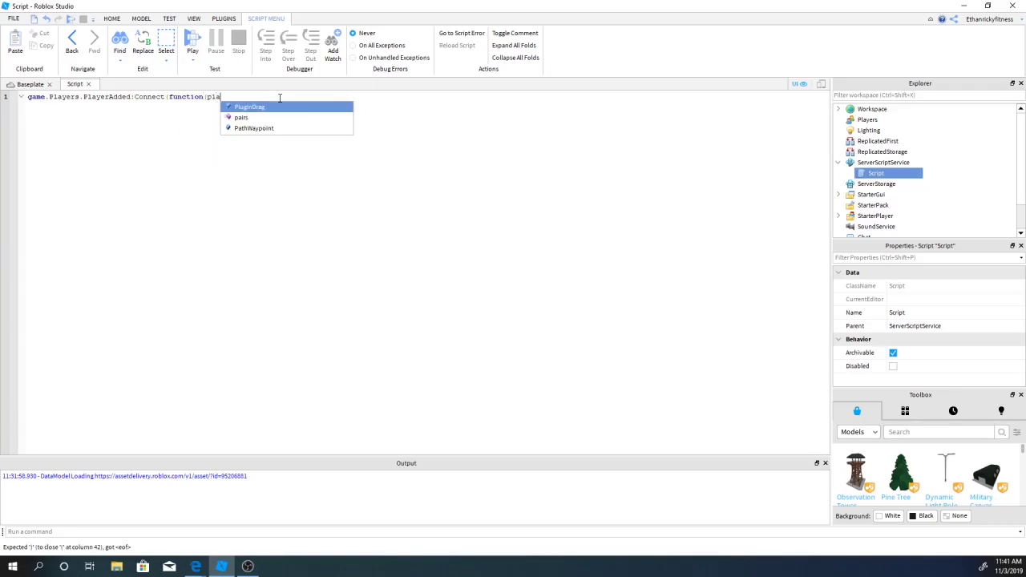
pyautogui.press('BackSpace')
pyautogui.press('BackSpace')
pyautogui.press('BackSpace')
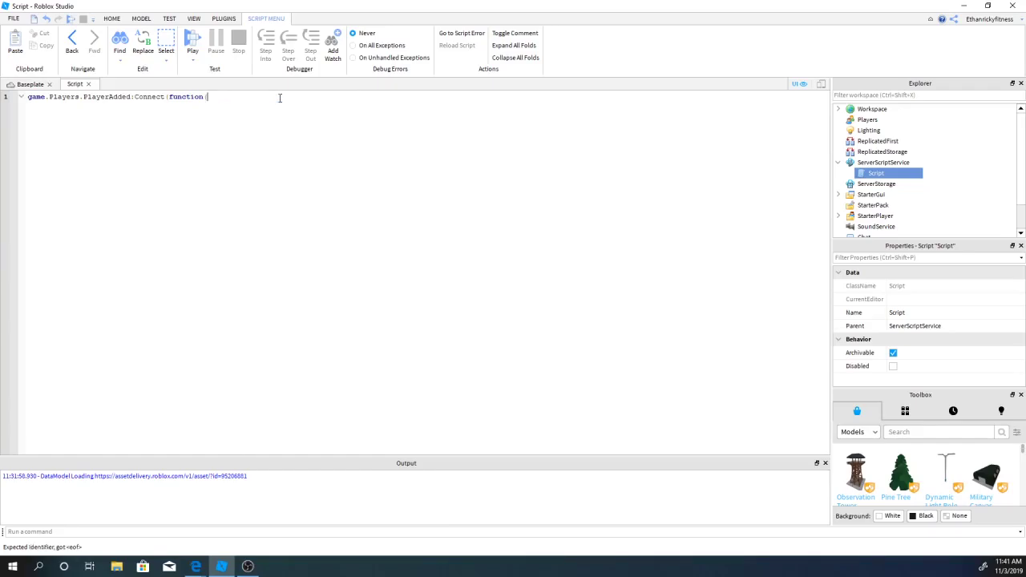
pyautogui.write('pl')
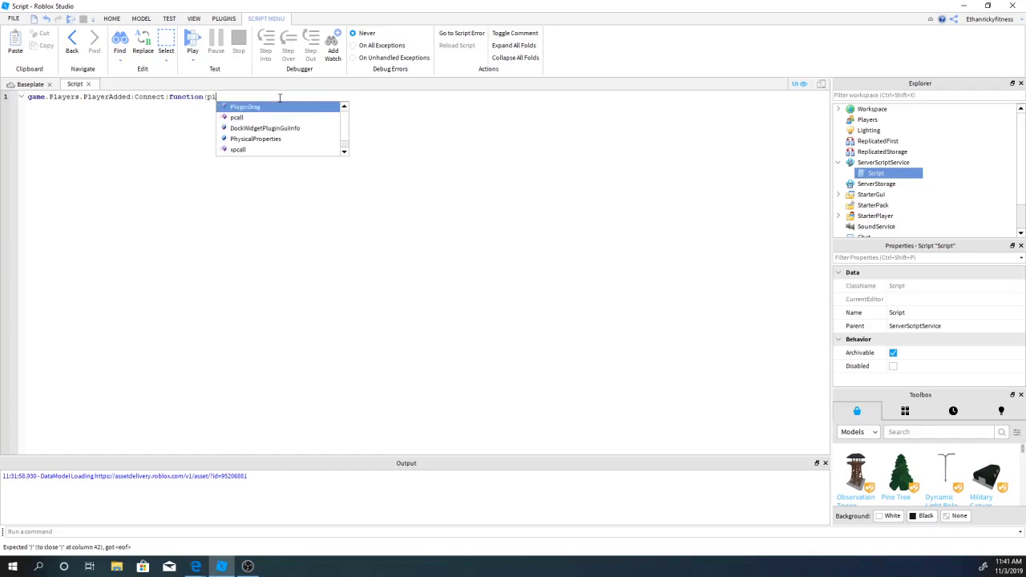
pyautogui.write('ayer)')
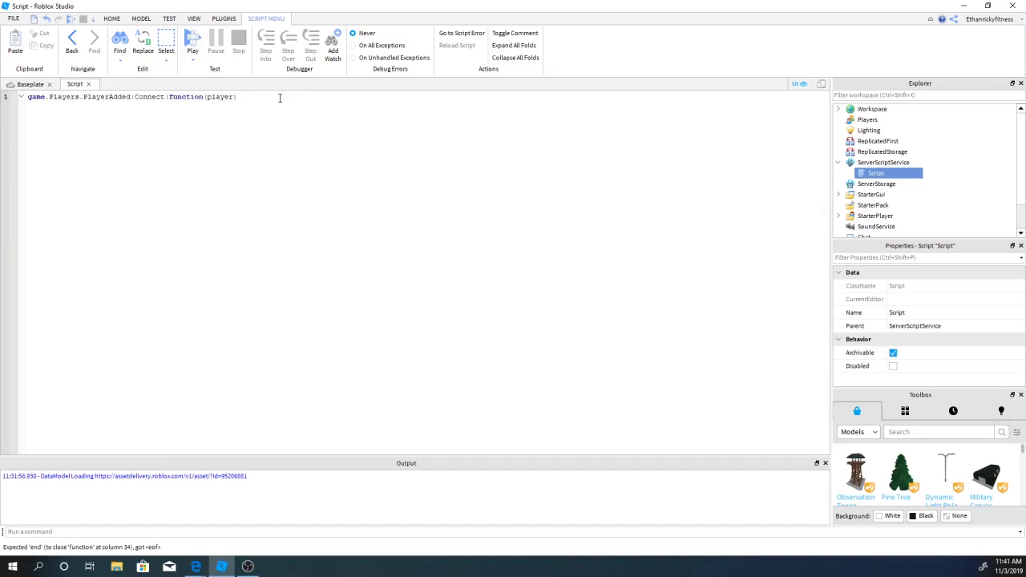
pyautogui.press('Return')
# - Write local stats = Instance.new("Folder", player) inside the function
pyautogui.write('local ')
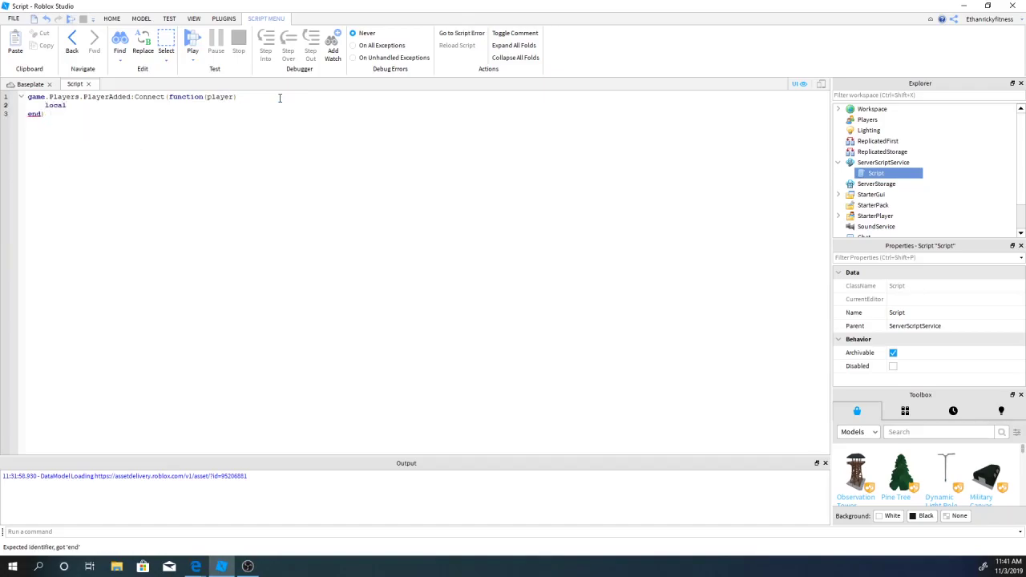
pyautogui.write('sta')
pyautogui.write('ts')
pyautogui.write(' = ')
pyautogui.write('lea')
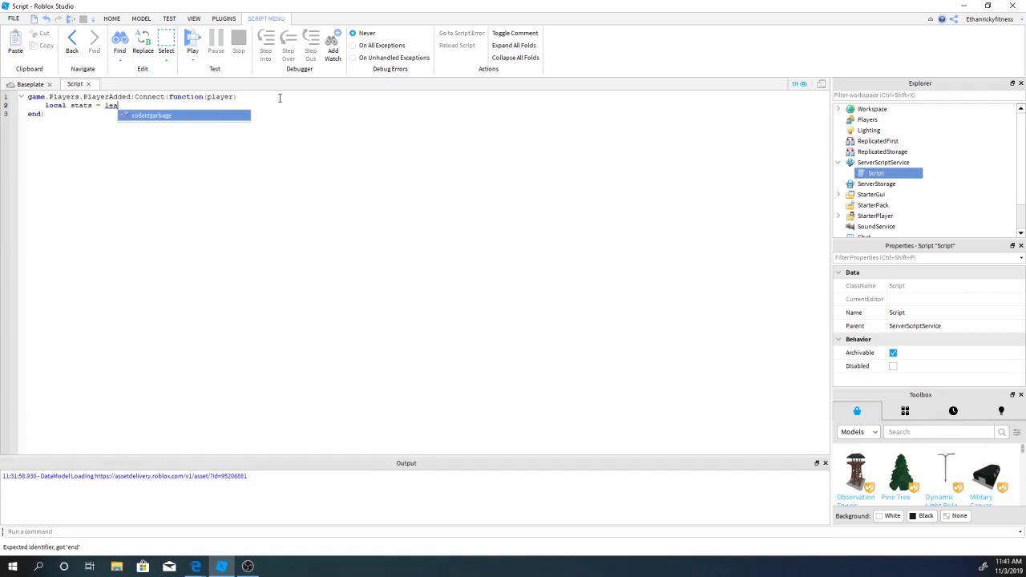
pyautogui.write('der')
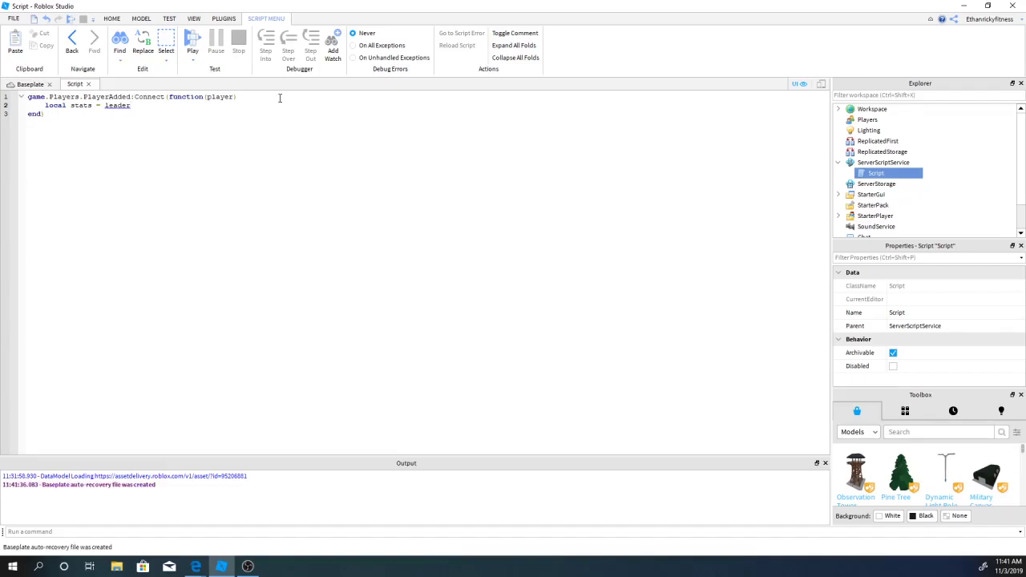
pyautogui.press('BackSpace')
pyautogui.press('BackSpace')
pyautogui.press('BackSpace')
pyautogui.press('BackSpace')
pyautogui.press('BackSpace')
pyautogui.press('BackSpace')
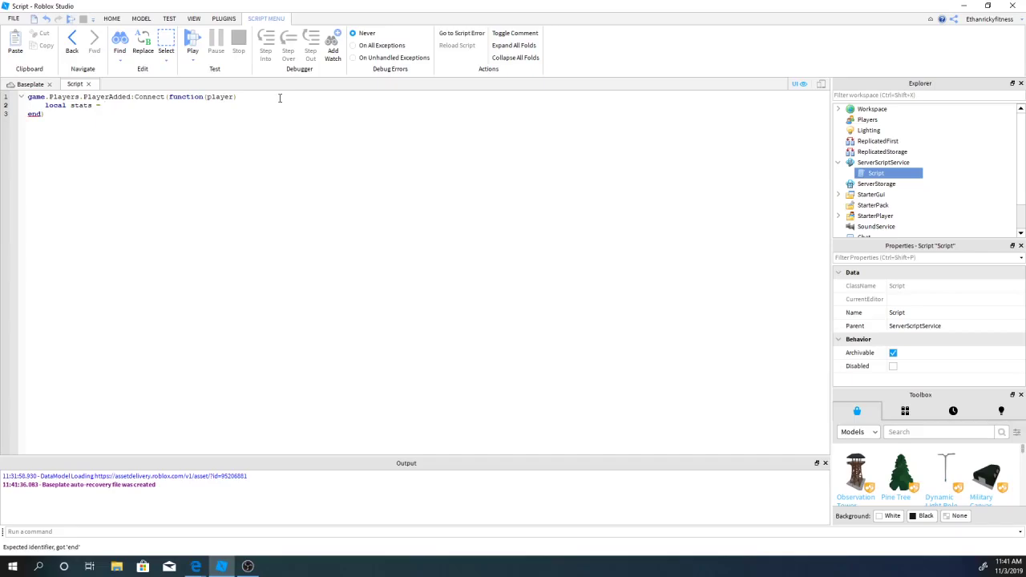
pyautogui.write('I')
pyautogui.press('BackSpace')
pyautogui.write('In')
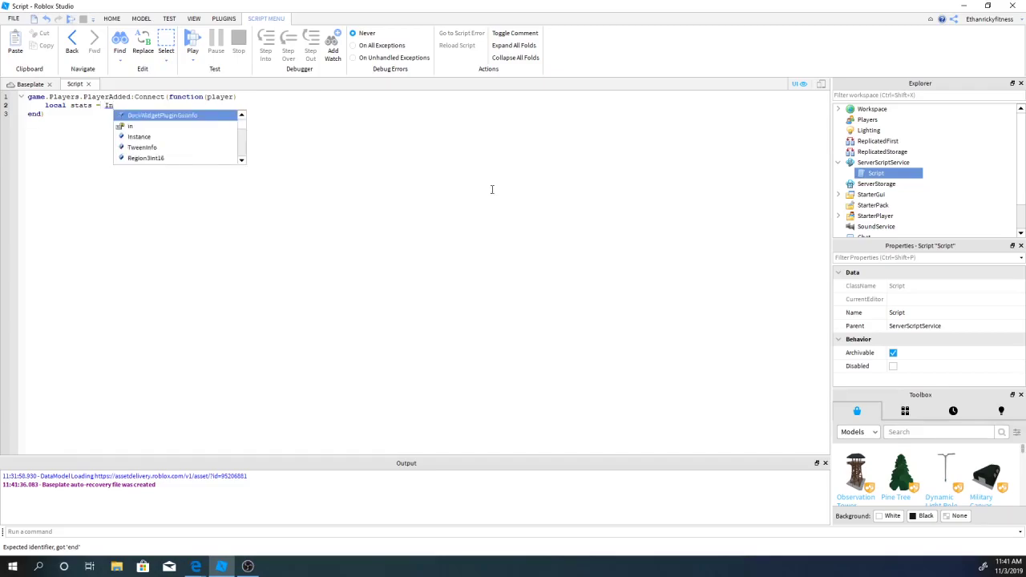
pyautogui.click(163, 137)
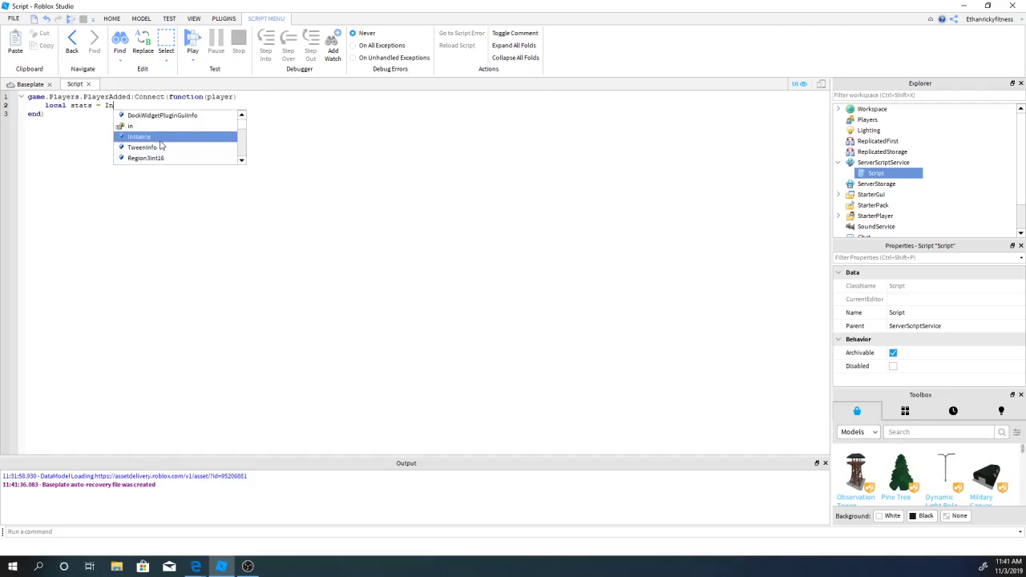
pyautogui.press('Tab')
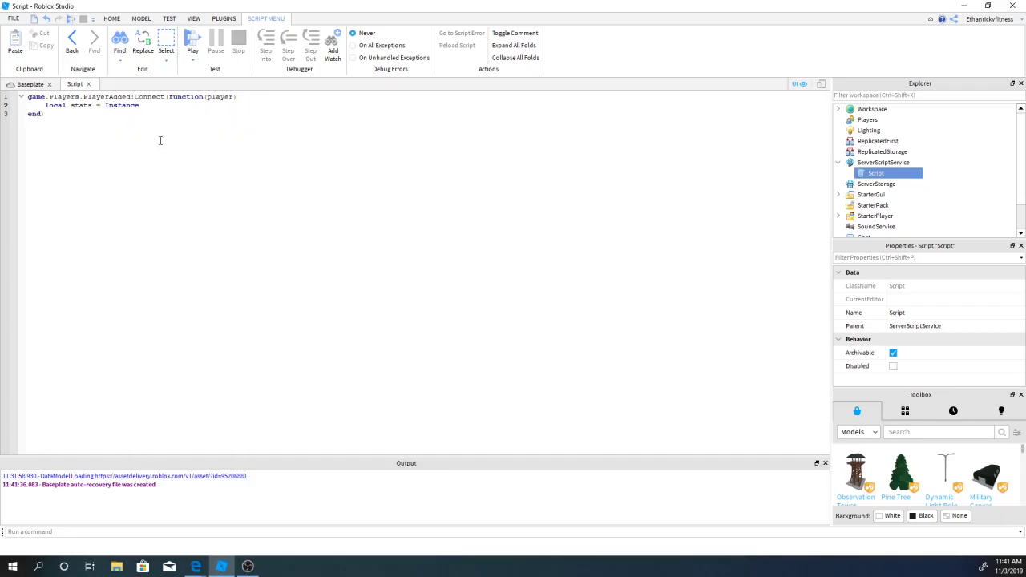
pyautogui.write('.')
pyautogui.press('Tab')
pyautogui.write('("')
pyautogui.write('Fol')
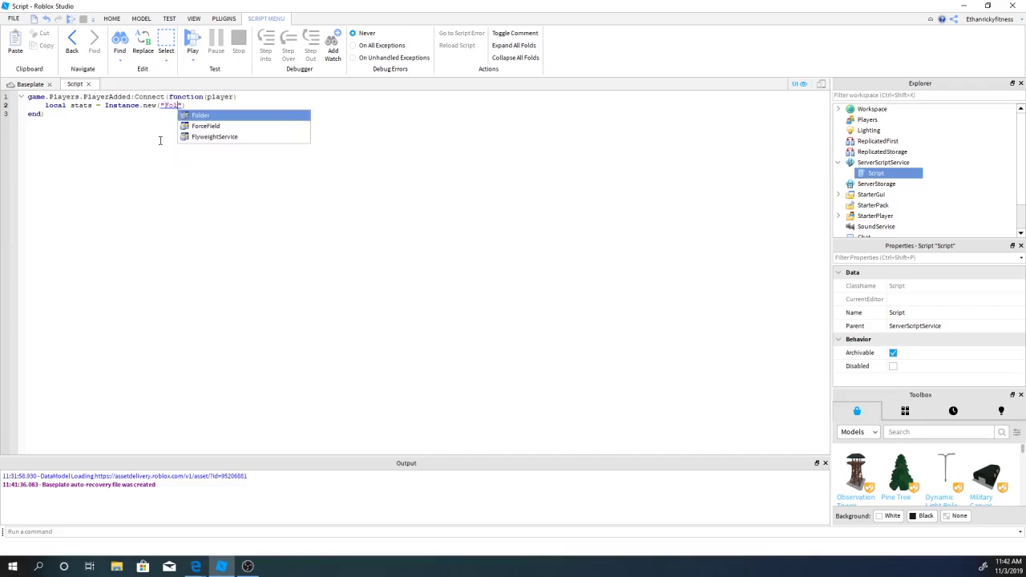
pyautogui.click(229, 116)
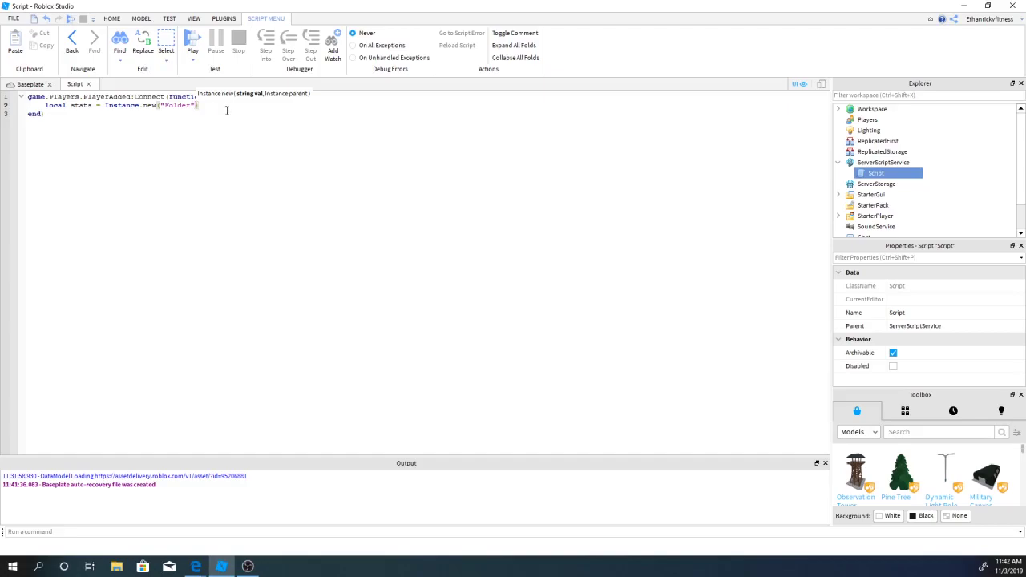
pyautogui.write(', ')
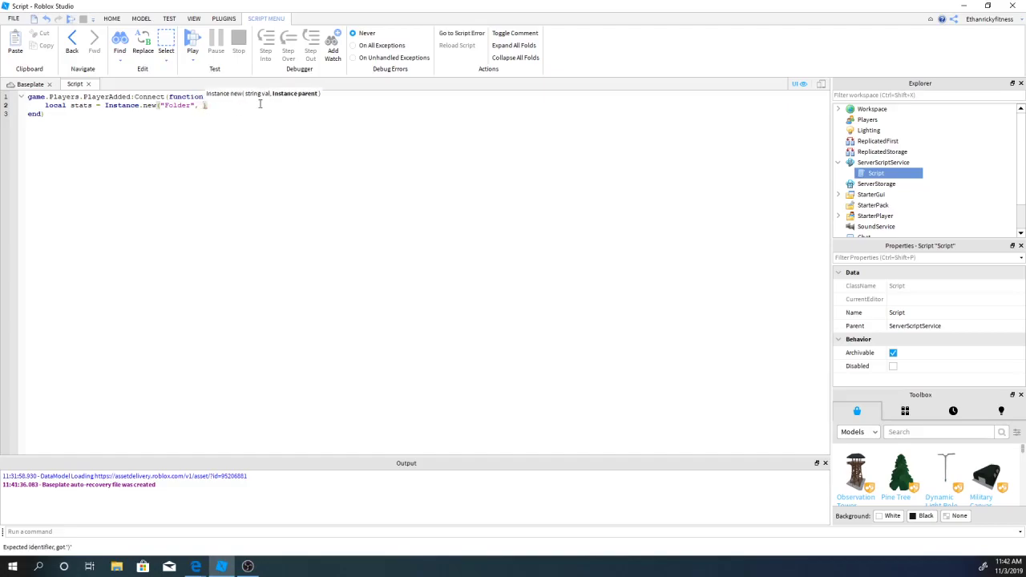
pyautogui.write('pla')
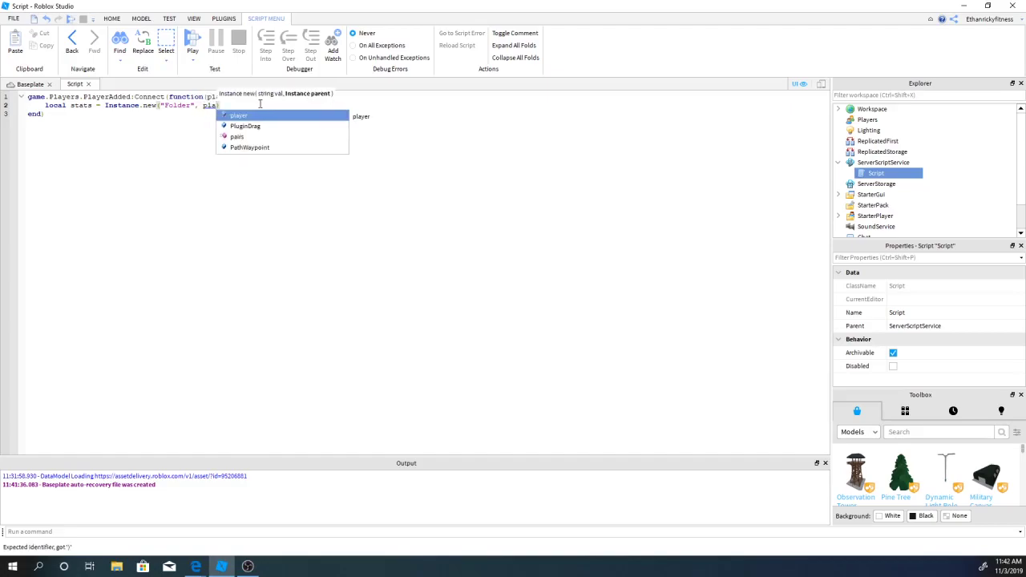
pyautogui.press('Tab')
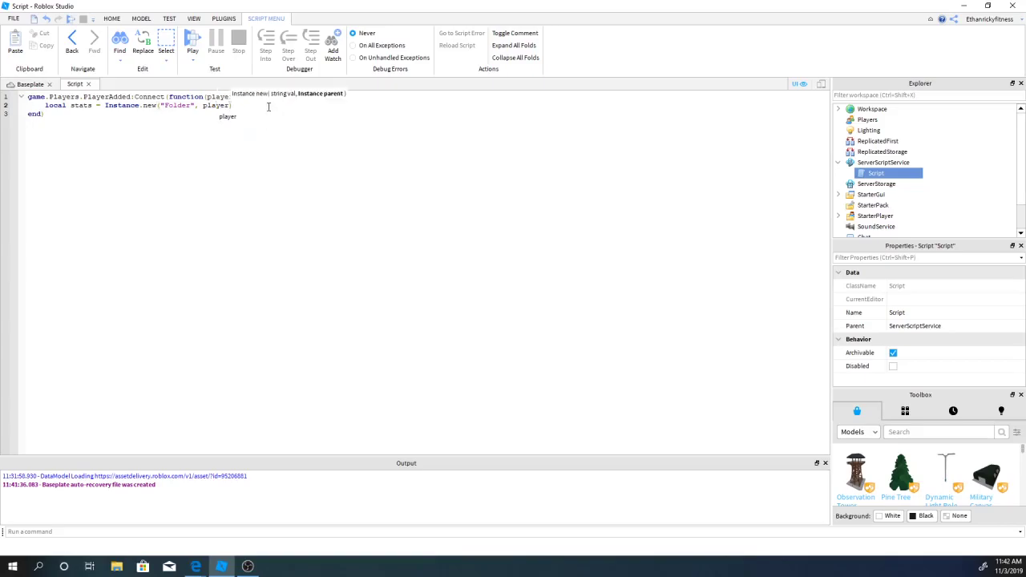
# - Add the line stats.Name = "Leaderstats" below the folder creation
pyautogui.press('Return')
pyautogui.write('st')
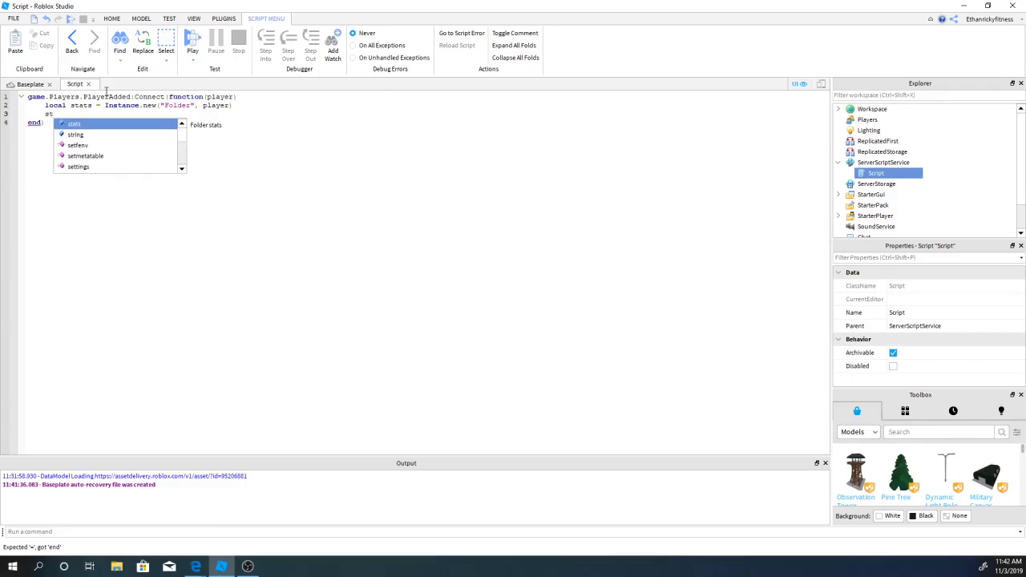
pyautogui.write('ats')
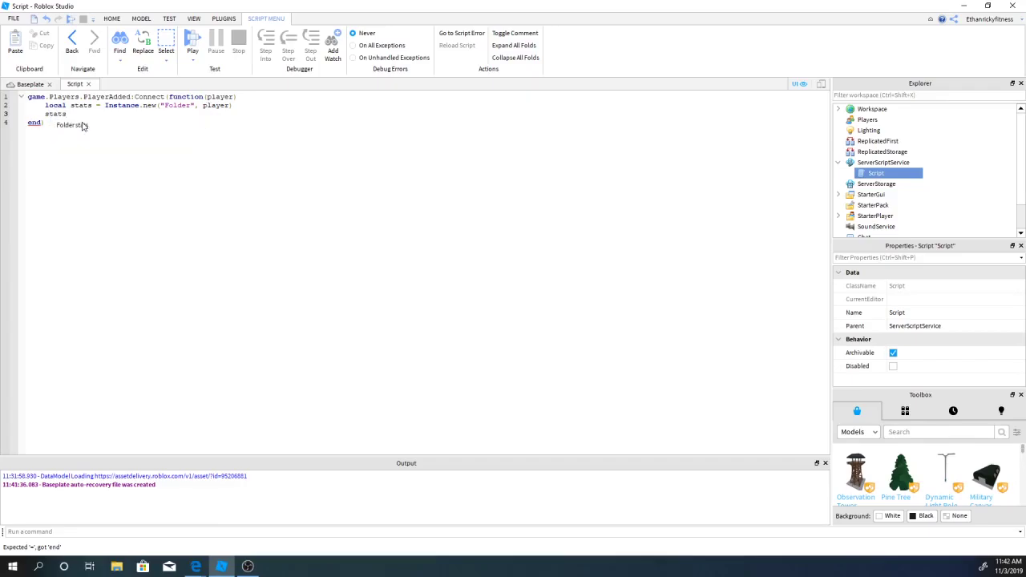
pyautogui.write('.N')
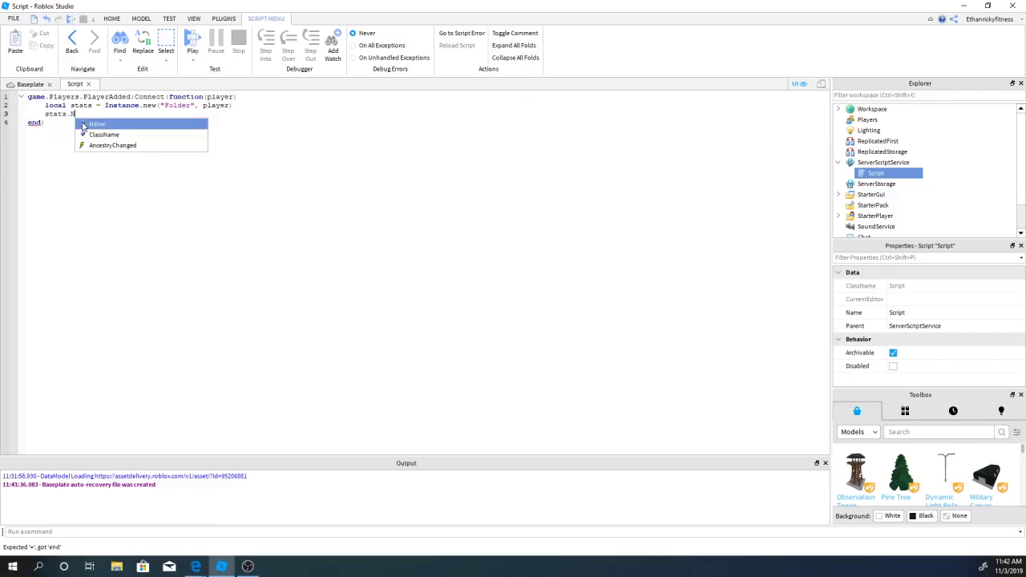
pyautogui.press('Tab')
pyautogui.write('= ')
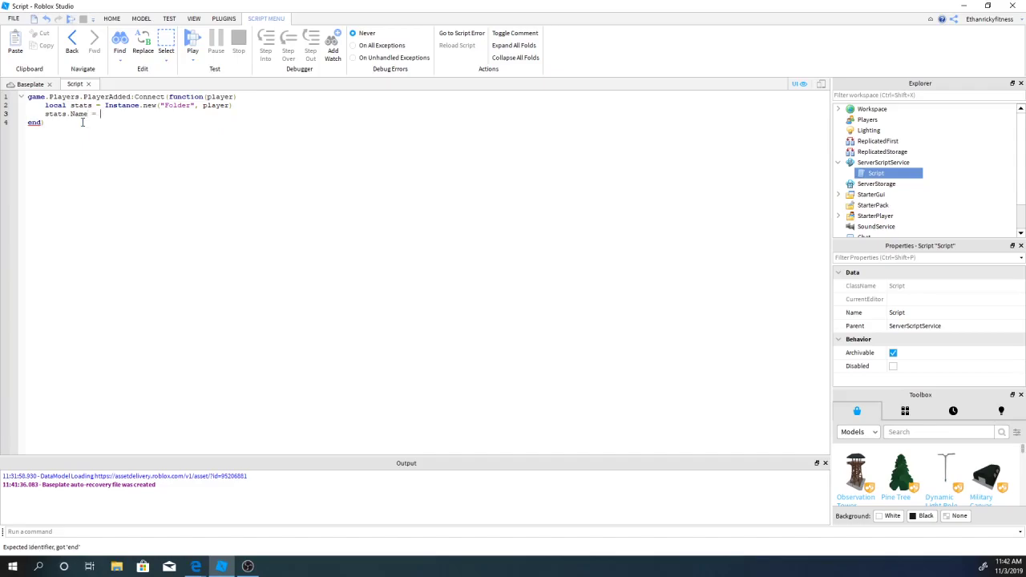
pyautogui.write('"Lea')
pyautogui.write('der')
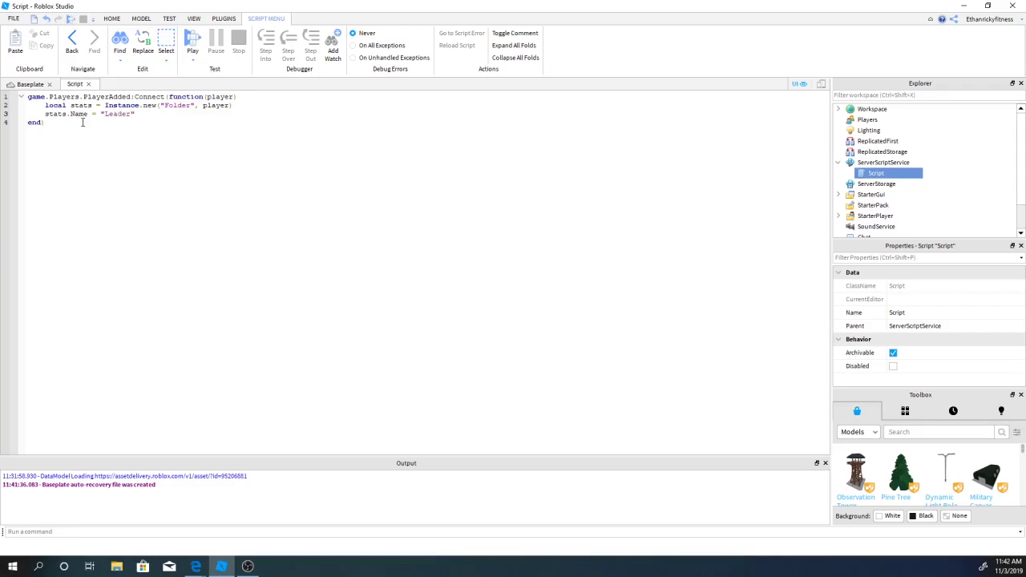
pyautogui.write('s')
pyautogui.write('tats')
# - Type local vail = Instance.new("IntValue"), fixing the mistyped NEW and iNT
pyautogui.press('Return')
pyautogui.press('Return')
pyautogui.write('loca')
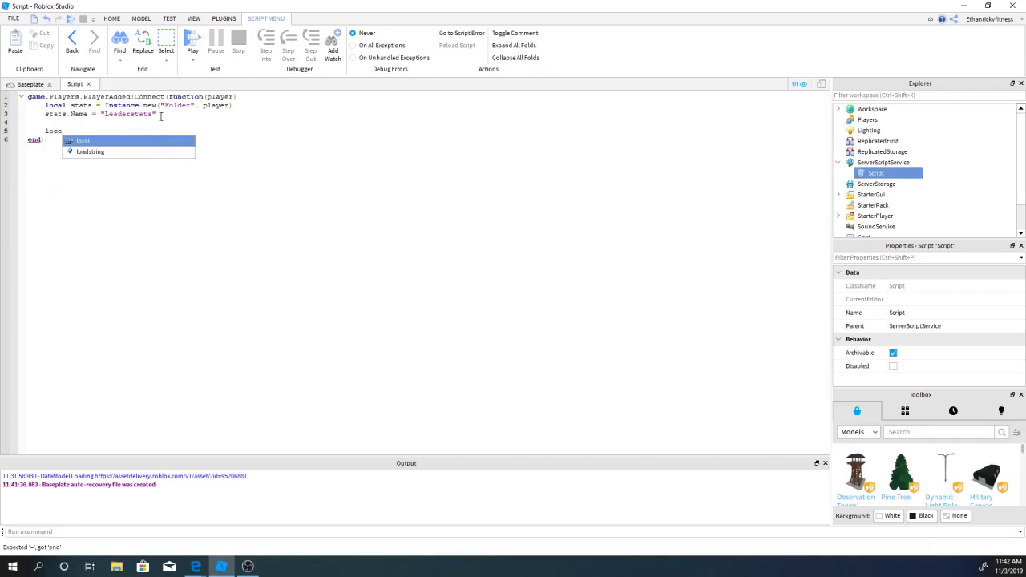
pyautogui.write('l va')
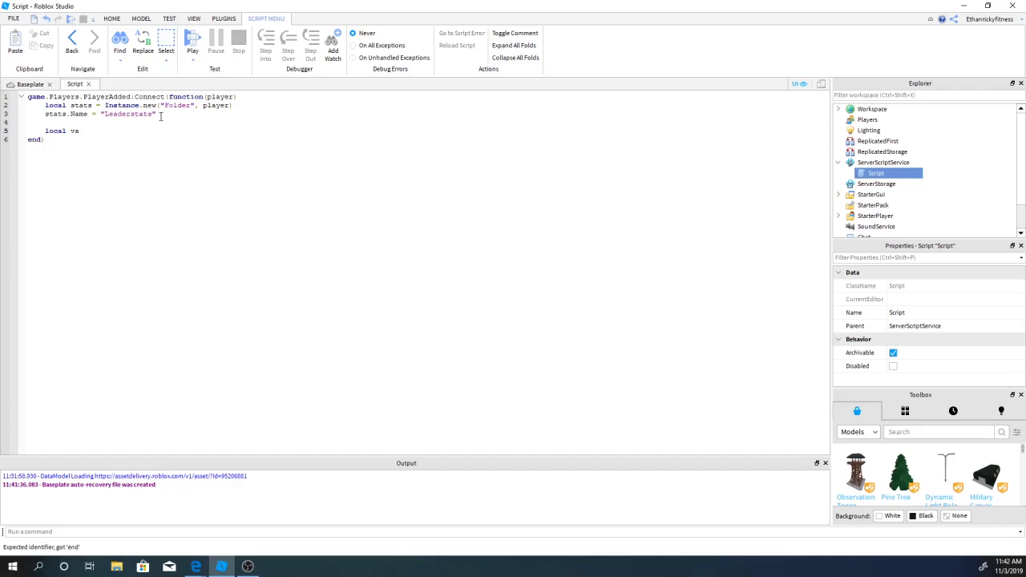
pyautogui.write('il')
pyautogui.write(' = ')
pyautogui.write('In')
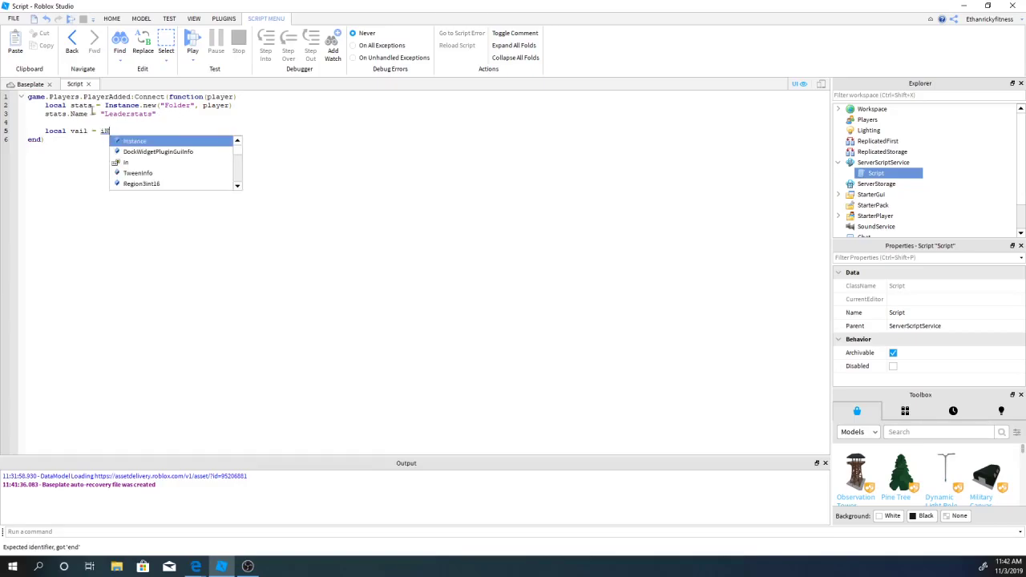
pyautogui.click(149, 140)
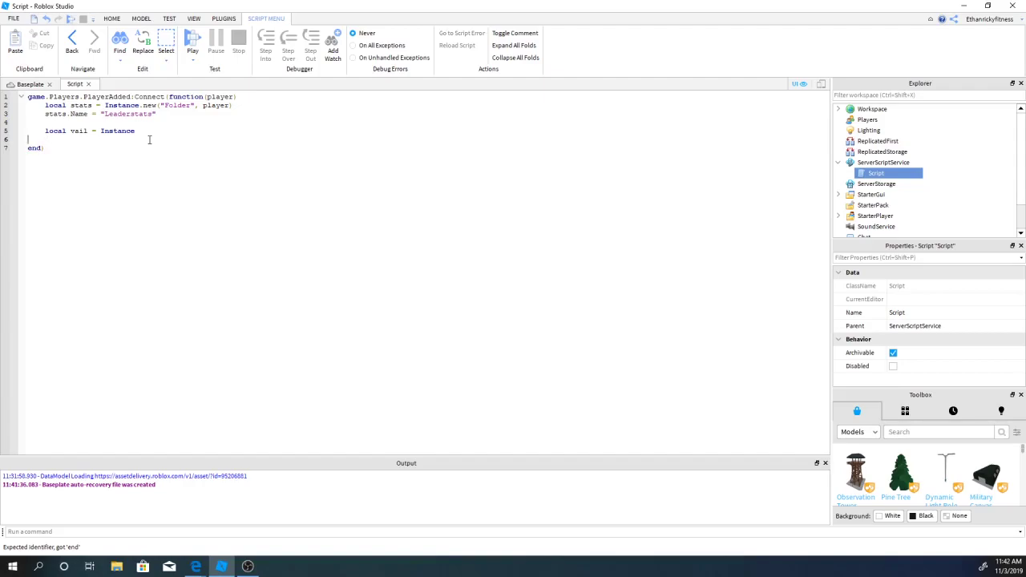
pyautogui.write('.NEW')
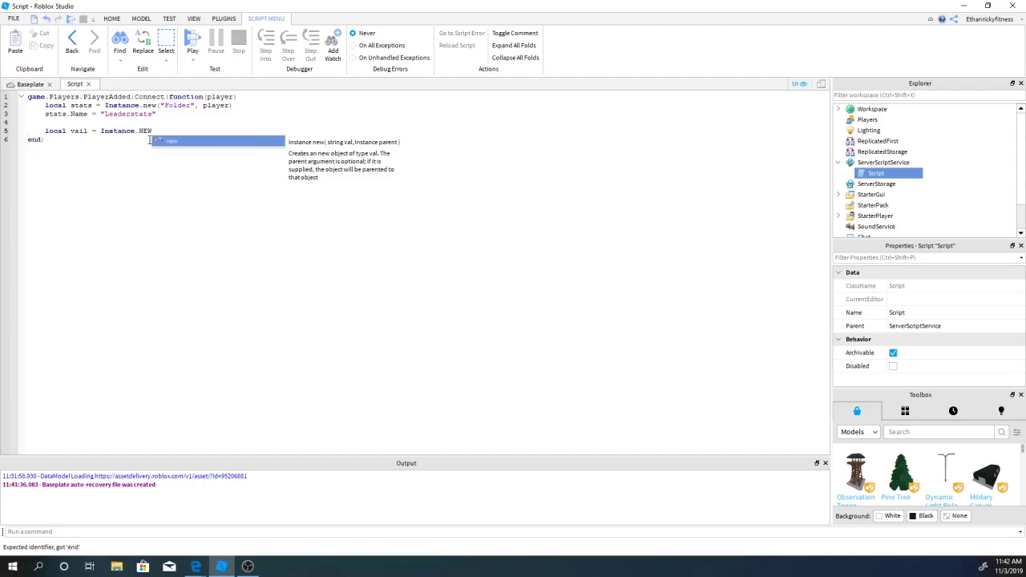
pyautogui.write('("')
pyautogui.write('iNT')
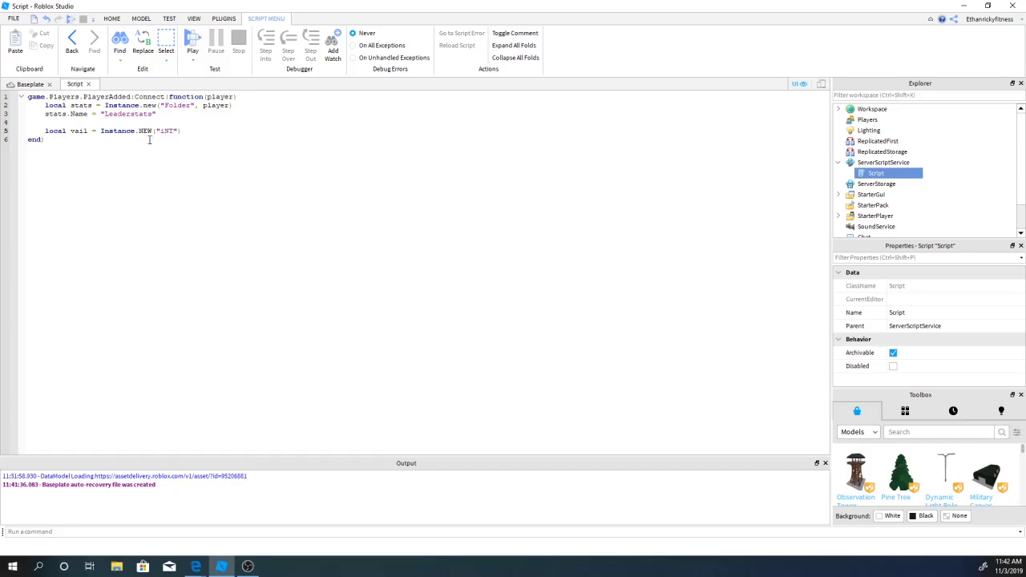
pyautogui.press('BackSpace')
pyautogui.press('BackSpace')
pyautogui.press('BackSpace')
pyautogui.write('Int')
pyautogui.write('V')
pyautogui.write('al')
pyautogui.write('ue')
pyautogui.press('BackSpace')
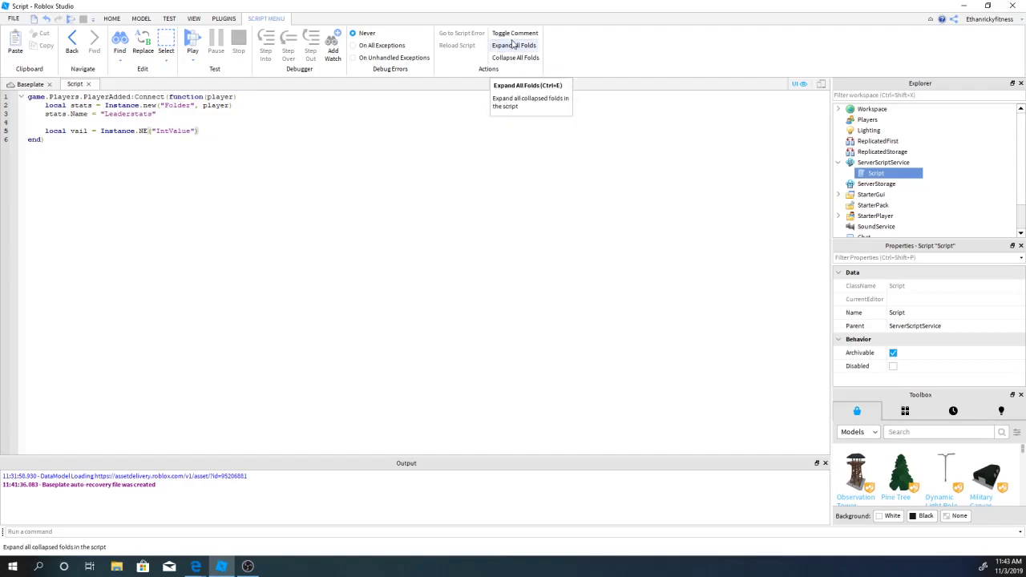
pyautogui.press('BackSpace')
pyautogui.press('BackSpace')
pyautogui.write('new')
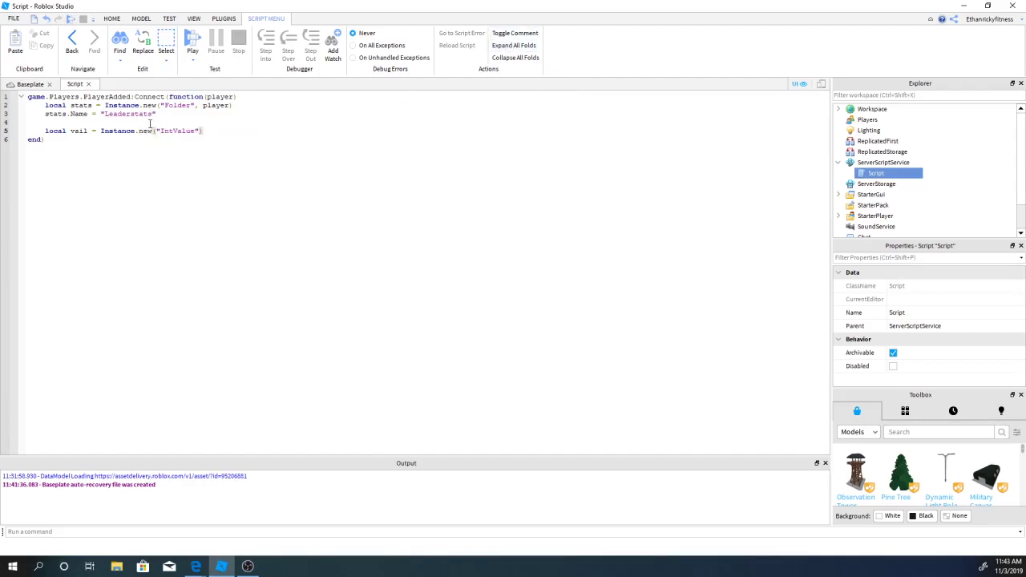
pyautogui.click(245, 149)
# - Add stats as the IntValue's parent and start a vail.Name line
pyautogui.click(200, 130)
pyautogui.write(', stats')
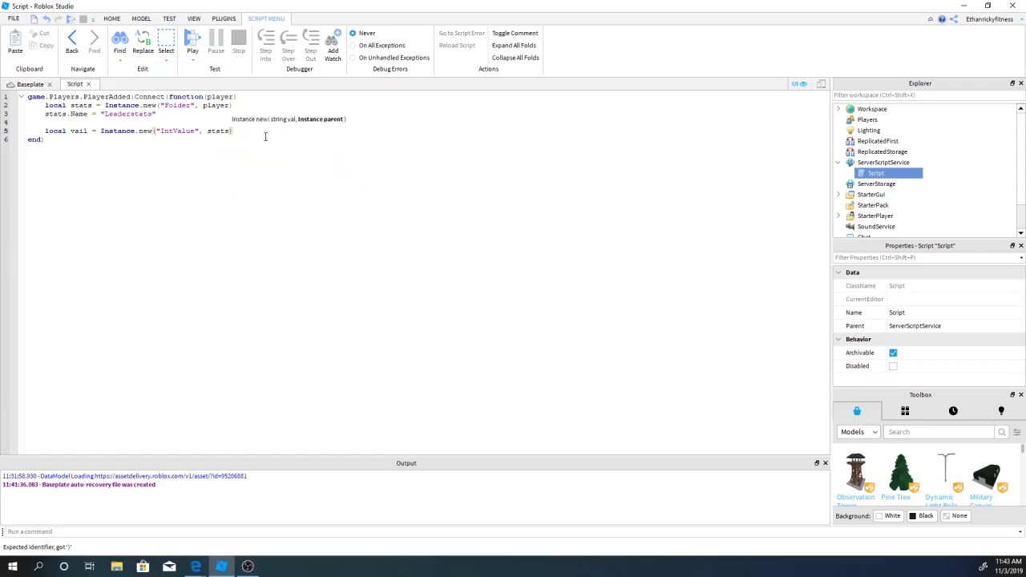
pyautogui.click(261, 136)
pyautogui.click(242, 129)
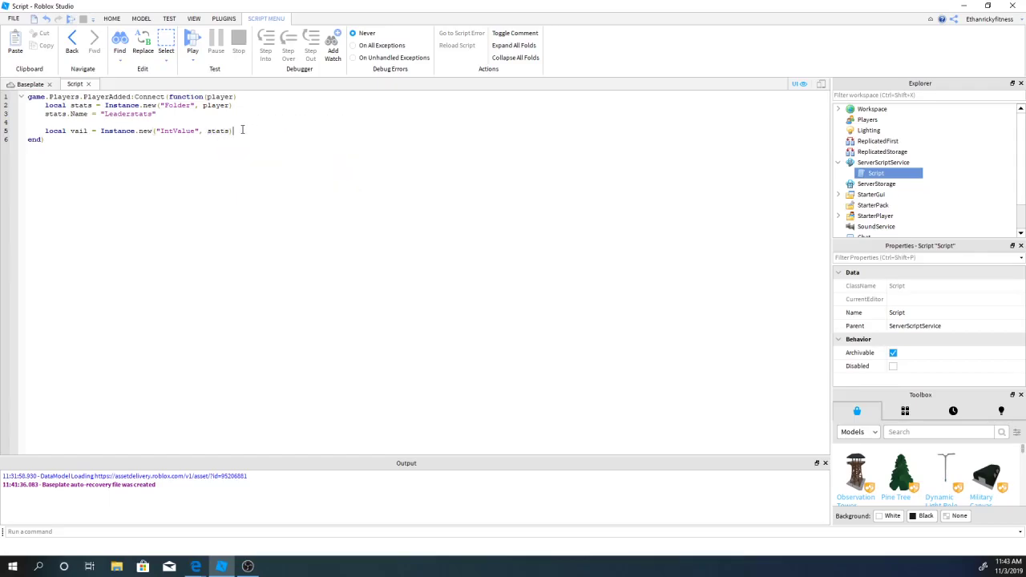
pyautogui.press('Return')
pyautogui.write('vail')
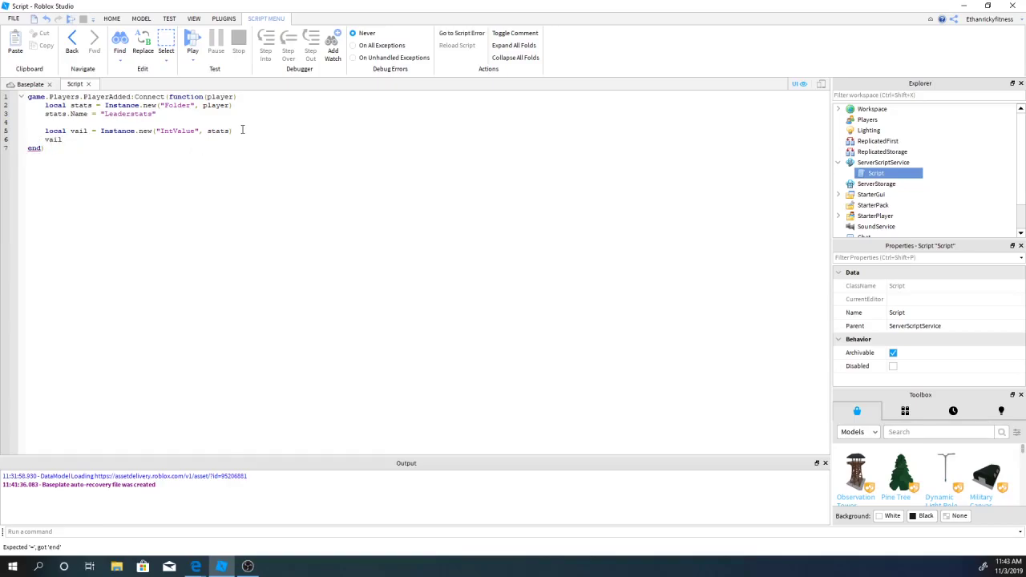
pyautogui.write('.Name')
pyautogui.write(' = ')
pyautogui.write('"')
pyautogui.write('I')
pyautogui.write('onney')
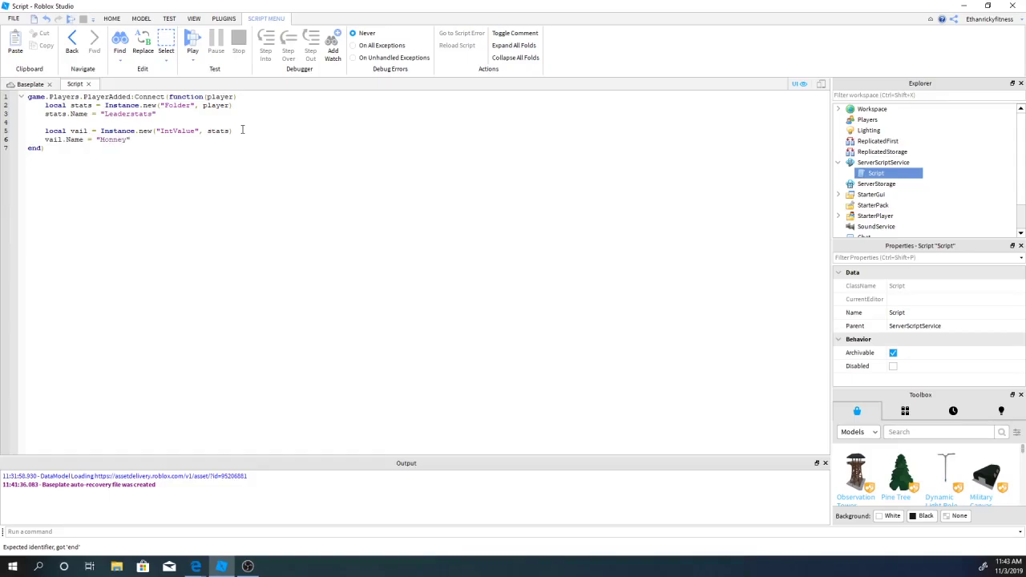
# - Add a vail.Value = 0 line below the Name line
pyautogui.click(199, 146)
pyautogui.click(135, 141)
pyautogui.press('Return')
pyautogui.write('vail.')
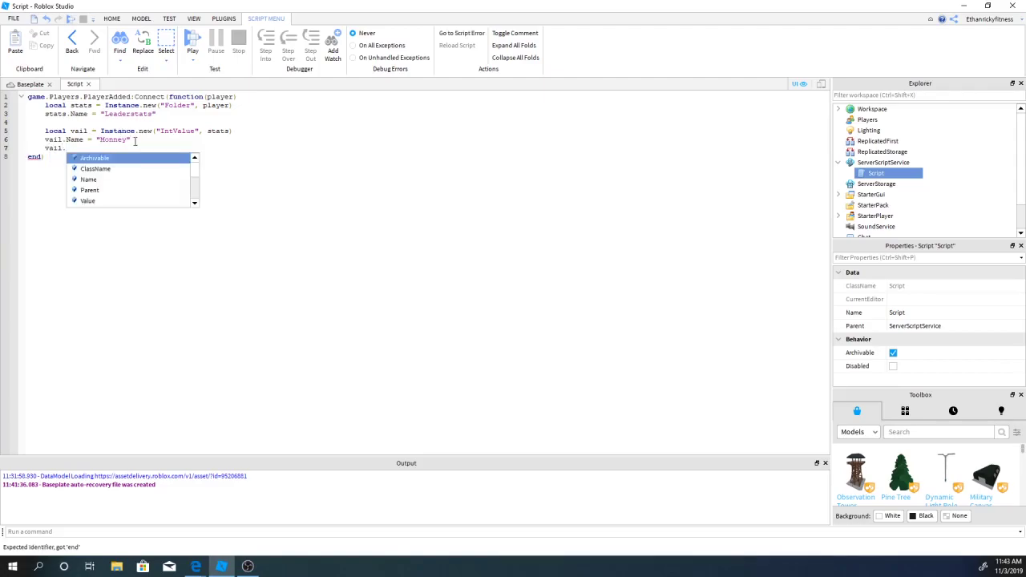
pyautogui.write('V')
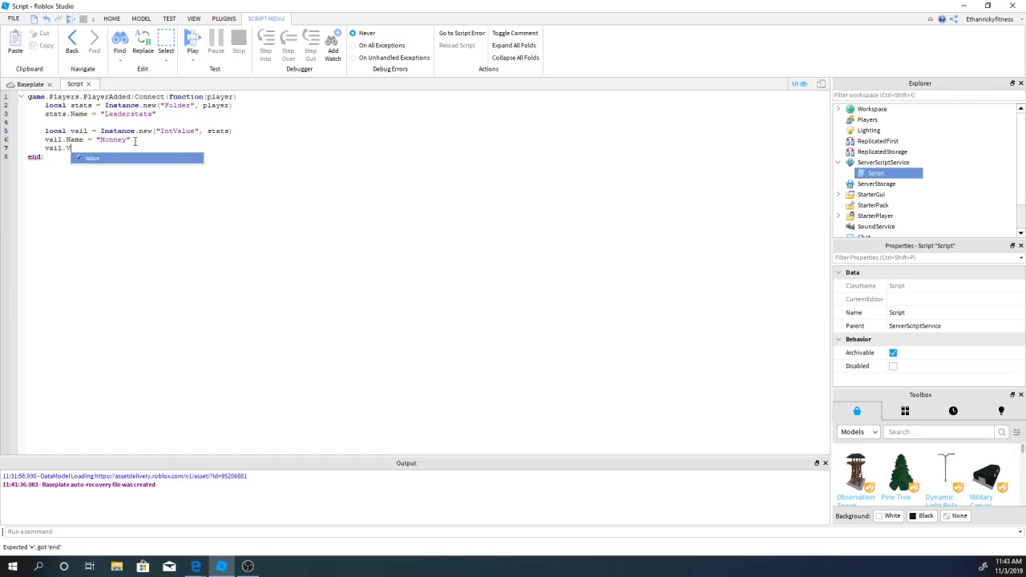
pyautogui.click(125, 158)
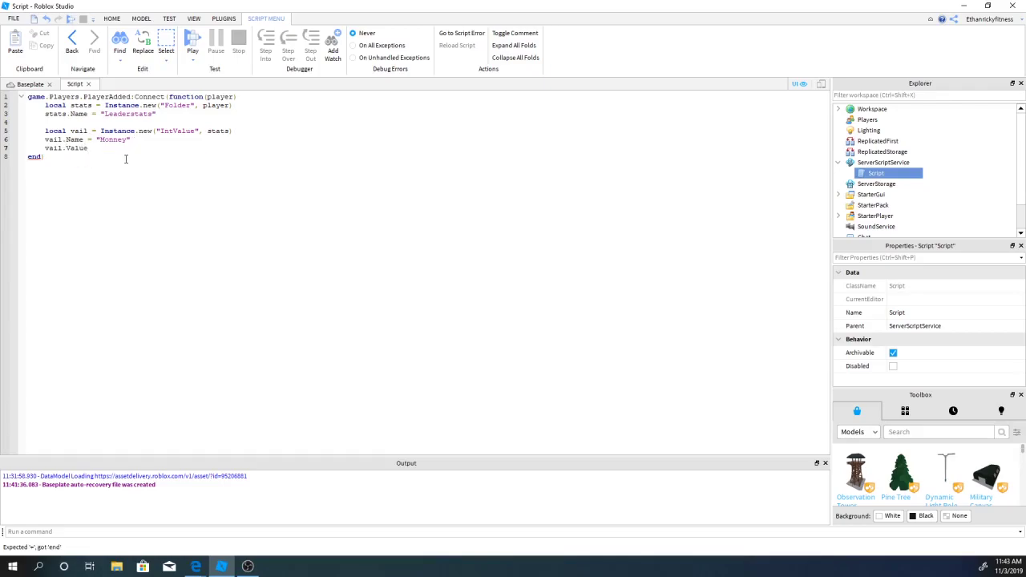
pyautogui.write('= 0')
# - Try 15 as the starting value, then settle back on 0
pyautogui.moveTo(162, 160); pyautogui.dragTo(48, 143)
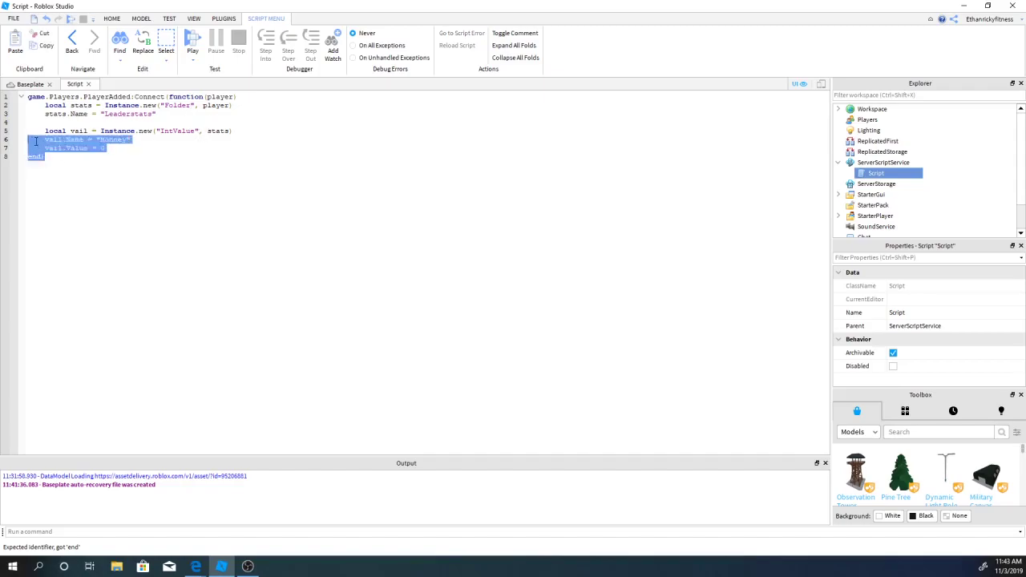
pyautogui.click(109, 157)
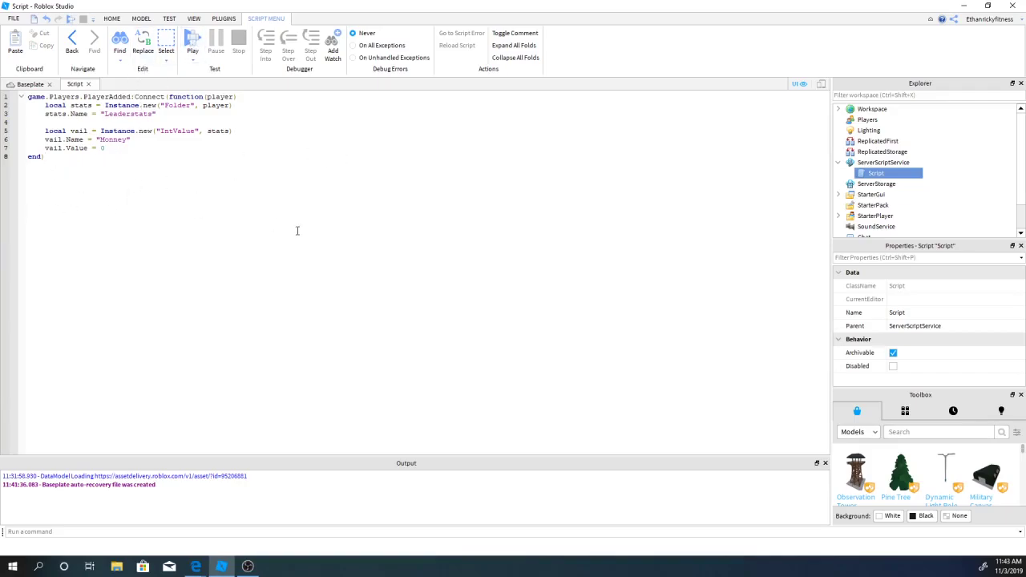
pyautogui.doubleClick(103, 148)
pyautogui.press('BackSpace')
pyautogui.write('15')
pyautogui.press('BackSpace')
pyautogui.write('15')
pyautogui.press('BackSpace')
pyautogui.press('BackSpace')
pyautogui.write('0')
# - Add a '-- Temporary' comment two lines below the value line, with a new line under it
pyautogui.press('Return')
pyautogui.press('Return')
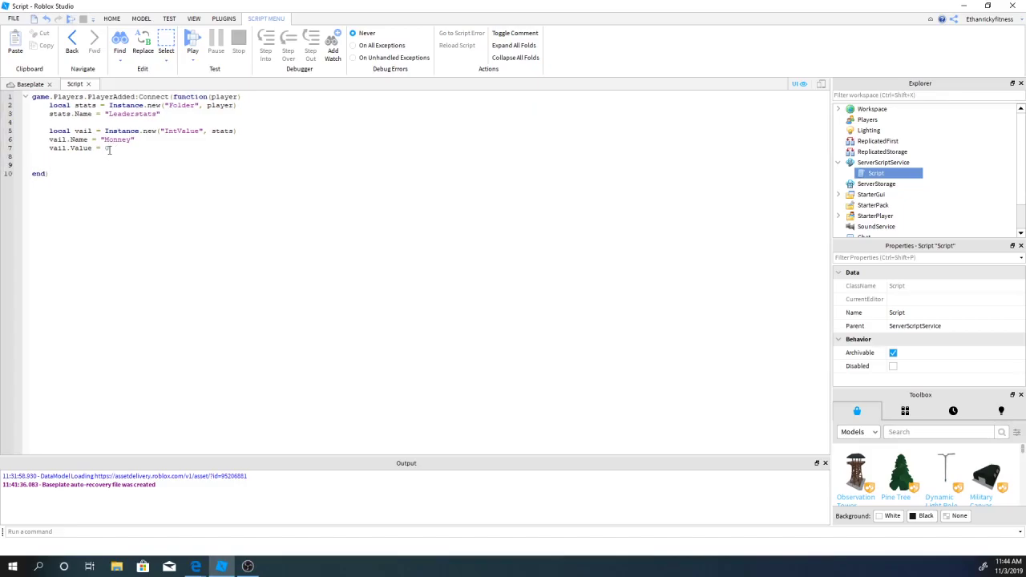
pyautogui.press('Return')
pyautogui.write('--')
pyautogui.write(' Temp')
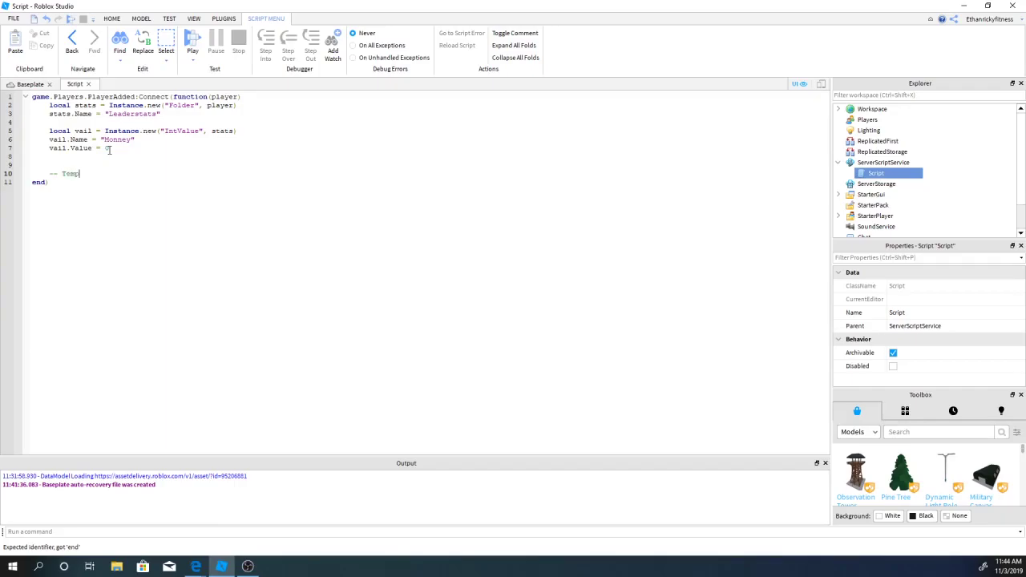
pyautogui.write('o')
pyautogui.write('ra')
pyautogui.write('ry')
pyautogui.moveTo(53, 173)
pyautogui.mouseDown()
pyautogui.moveTo(46, 182)
pyautogui.moveTo(60, 174)
pyautogui.mouseUp()
pyautogui.click(61, 173)
pyautogui.click(62, 175)
pyautogui.moveTo(50, 173)
pyautogui.mouseDown()
pyautogui.moveTo(117, 175)
pyautogui.moveTo(48, 174)
pyautogui.mouseUp()
pyautogui.click(117, 175)
pyautogui.click(66, 221)
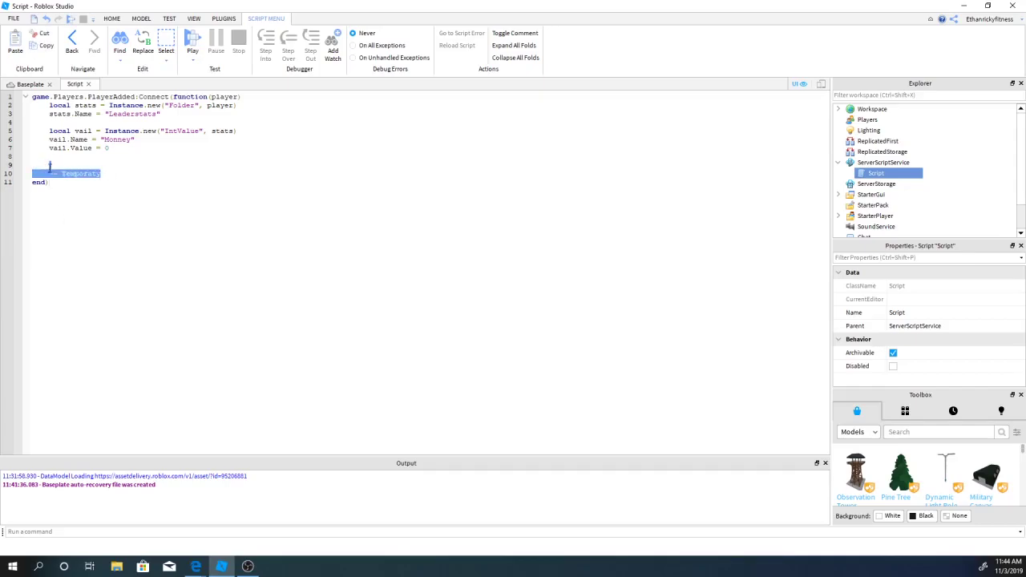
pyautogui.click(120, 176)
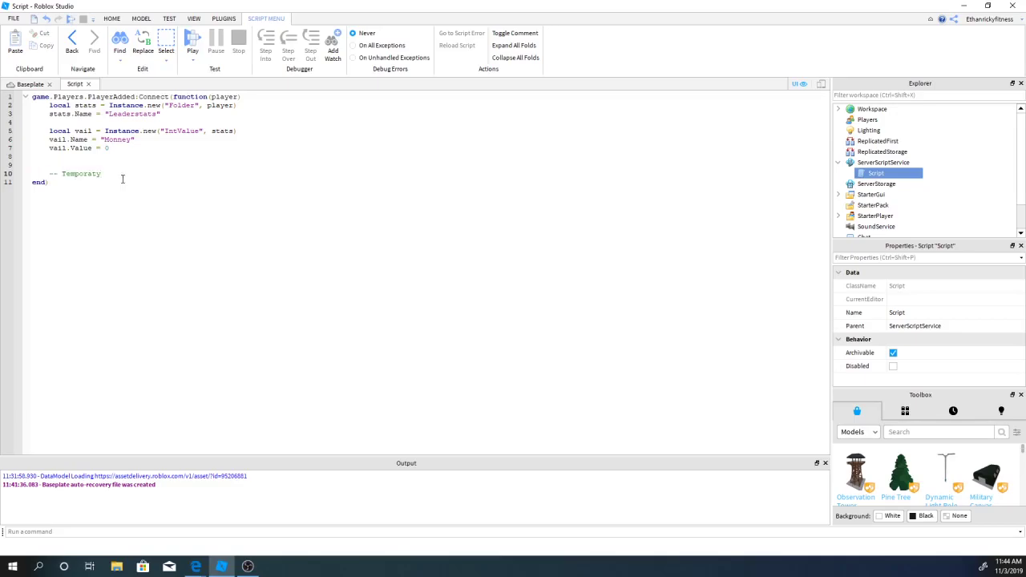
pyautogui.press('Return')
# - Start a while true do loop whose body begins vail.Value = vail.Value
pyautogui.write('w')
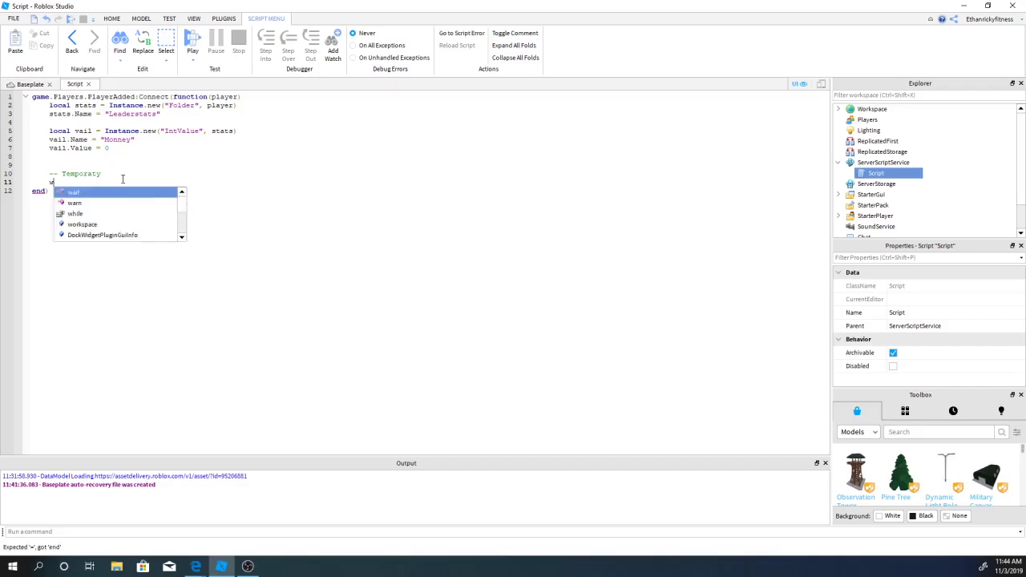
pyautogui.write('hile')
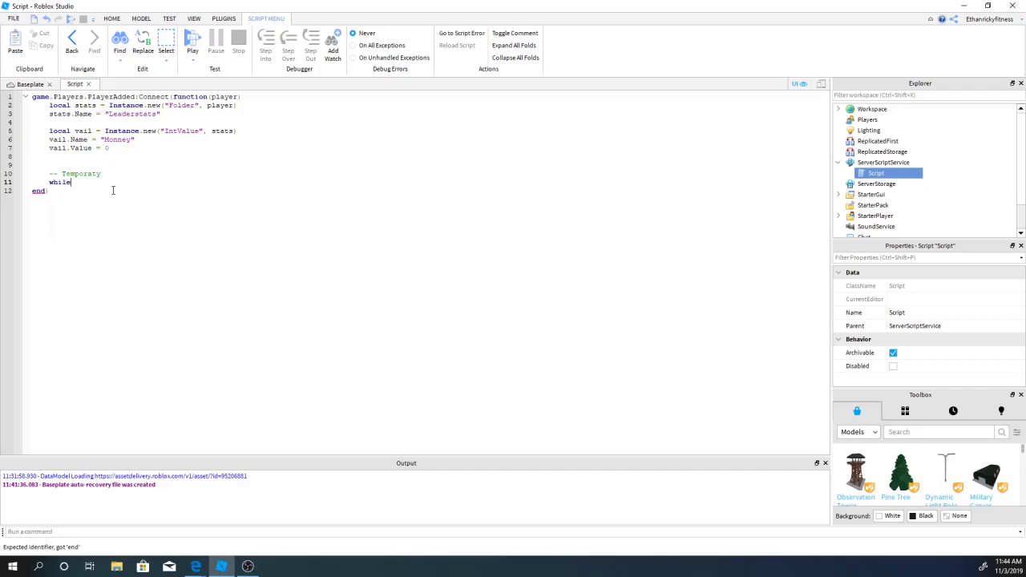
pyautogui.write(' tue')
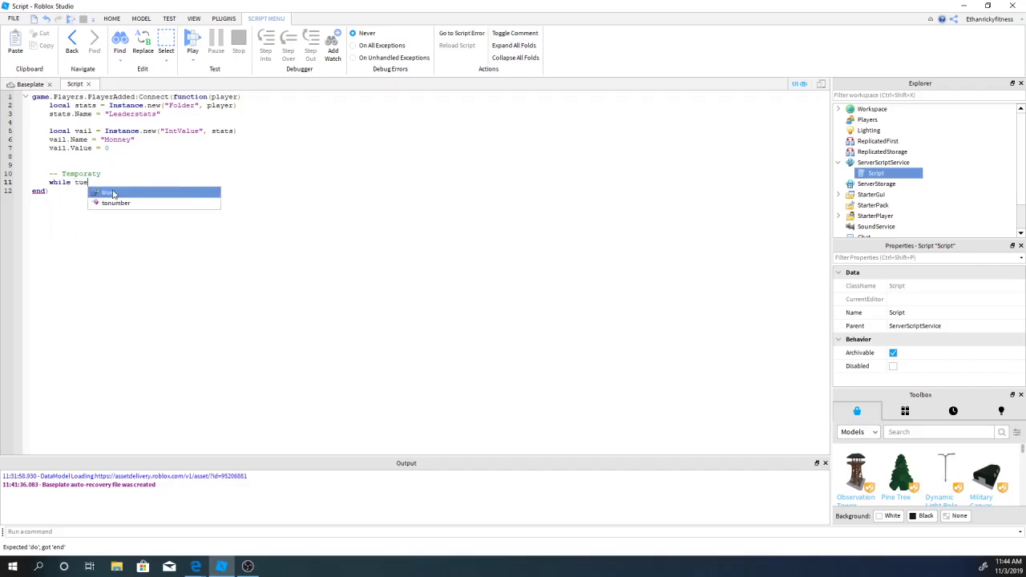
pyautogui.press('BackSpace')
pyautogui.press('BackSpace')
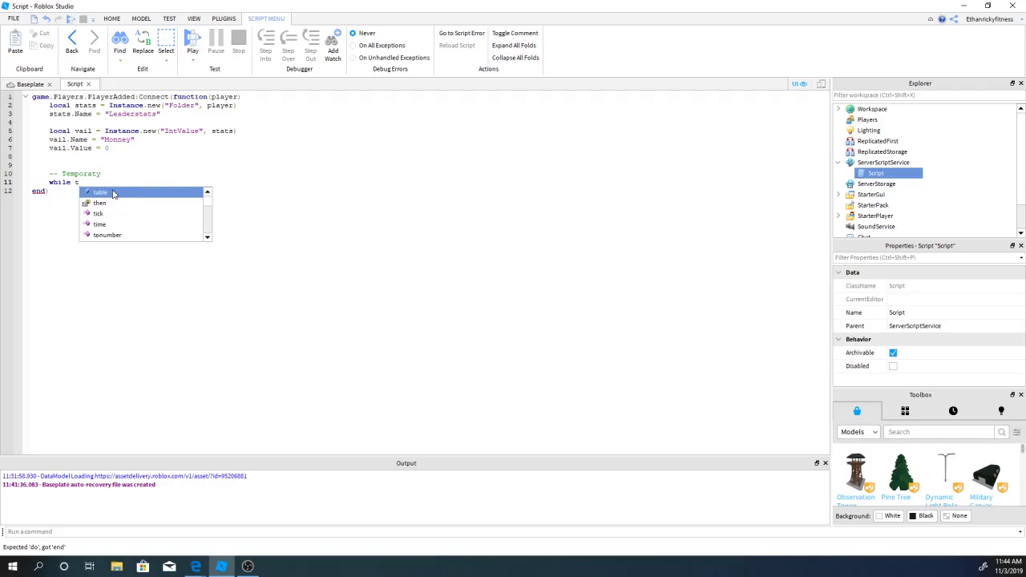
pyautogui.write('rue')
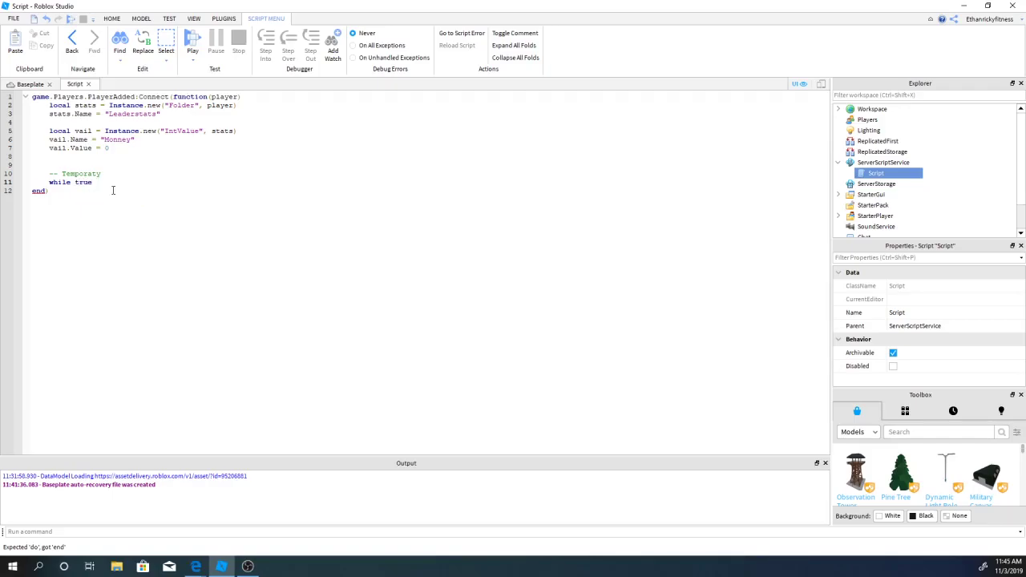
pyautogui.write(' do')
pyautogui.press('Return')
pyautogui.write('v')
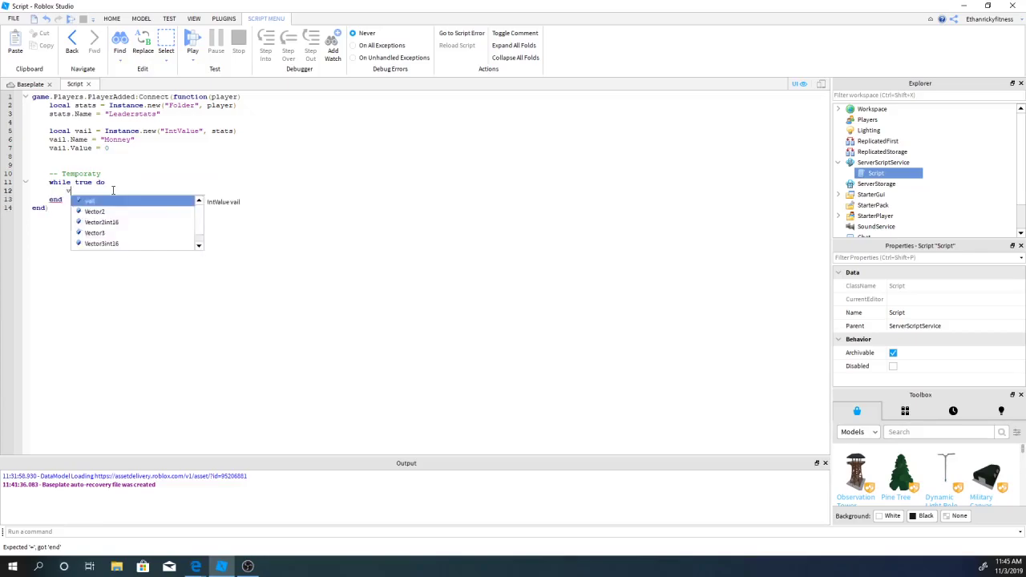
pyautogui.write('ail')
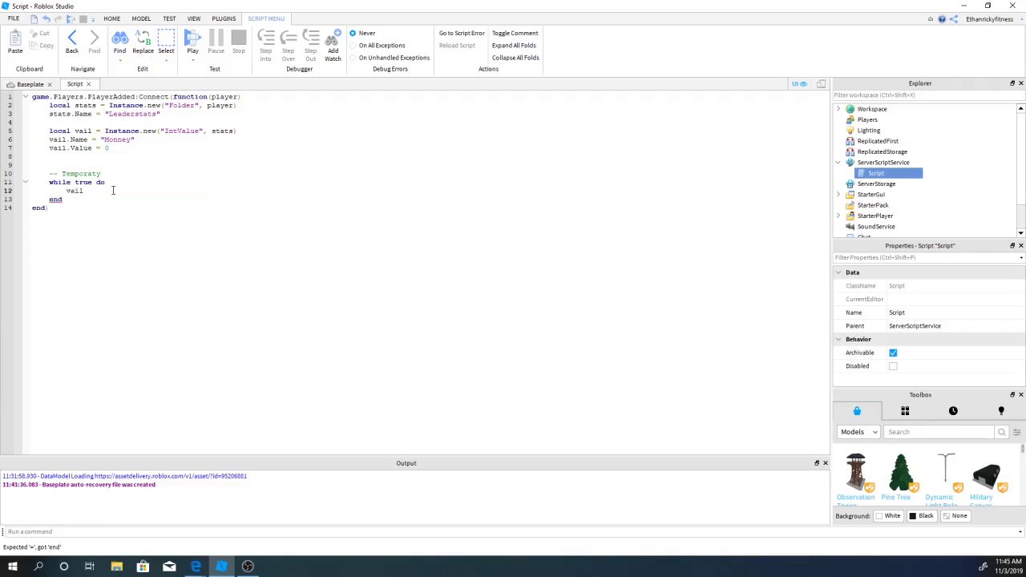
pyautogui.write('.Va')
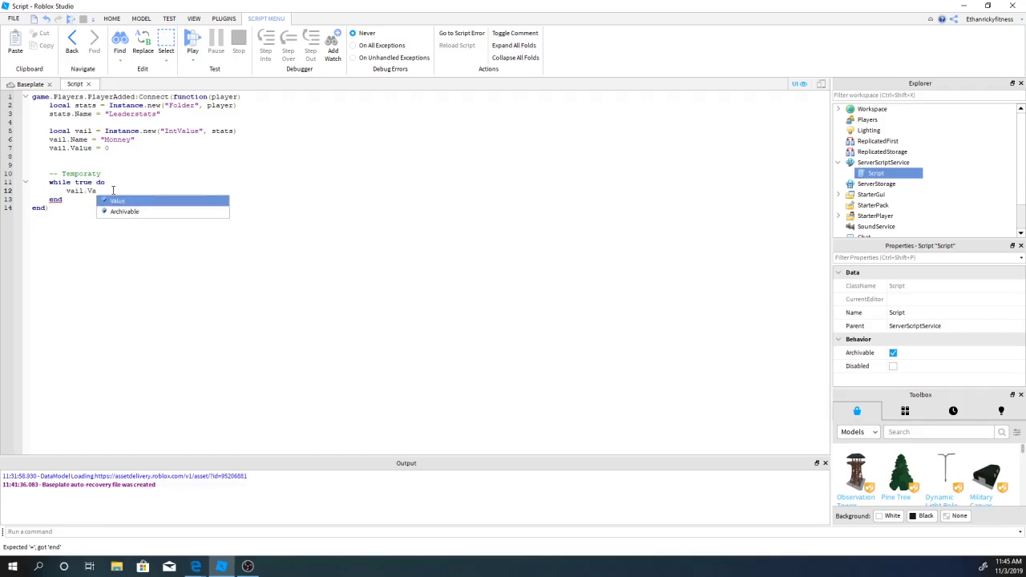
pyautogui.click(124, 200)
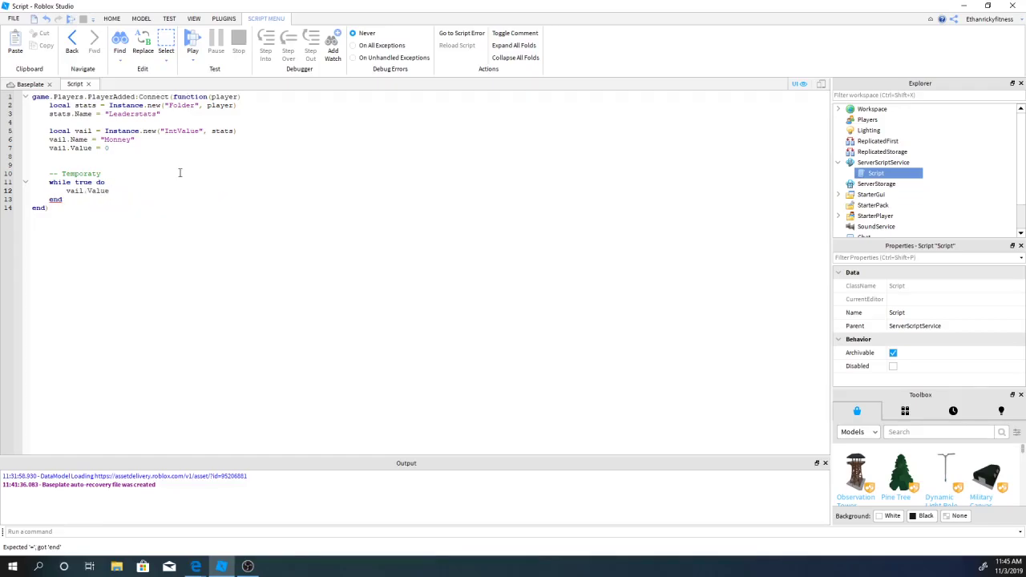
pyautogui.write(' = ')
pyautogui.write('vail')
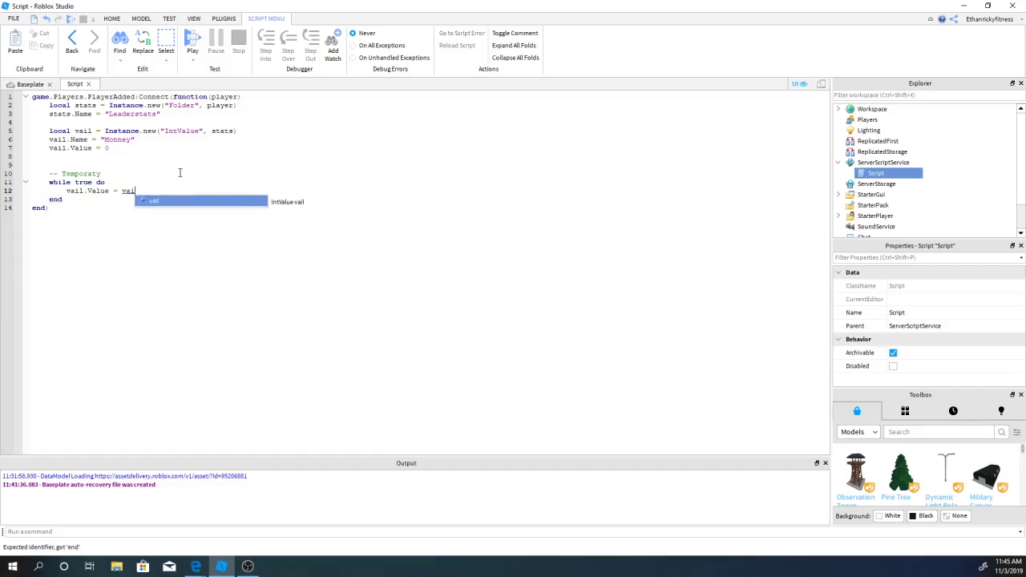
pyautogui.write('.')
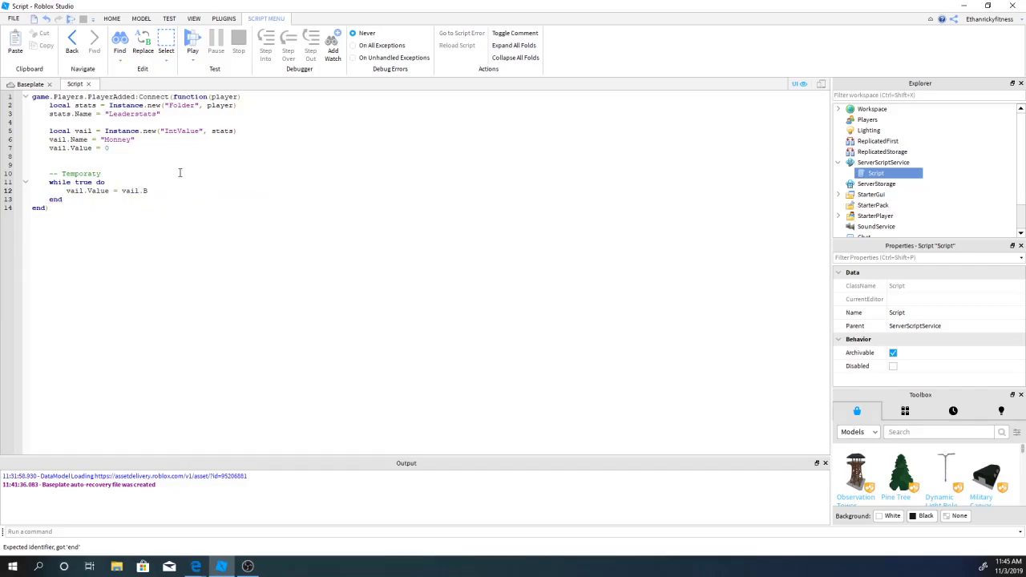
pyautogui.write('V')
pyautogui.press('Tab')
# - Complete the loop line as vail.Value = vail.Value + 15
pyautogui.write('+')
pyautogui.write(' 15')
pyautogui.moveTo(187, 190); pyautogui.dragTo(66, 191)
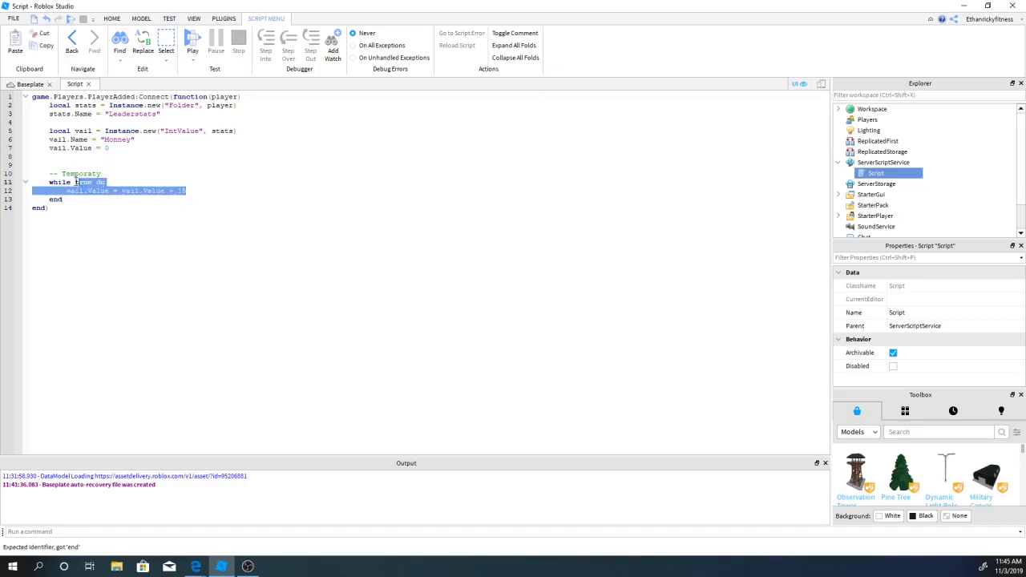
pyautogui.click(91, 249)
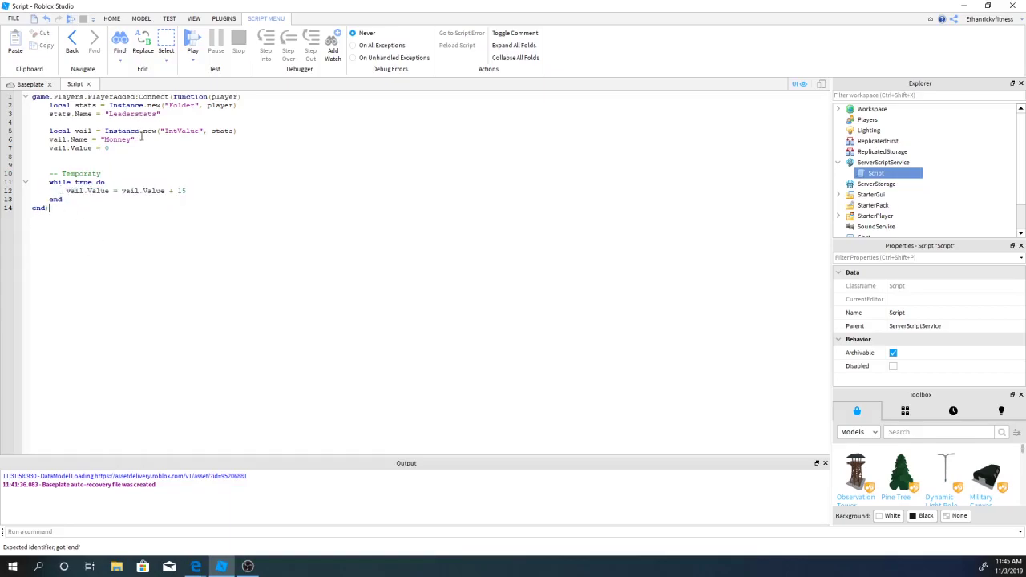
pyautogui.hotkey('shift', 'Home')
pyautogui.click(122, 200)
pyautogui.moveTo(189, 190); pyautogui.dragTo(139, 204)
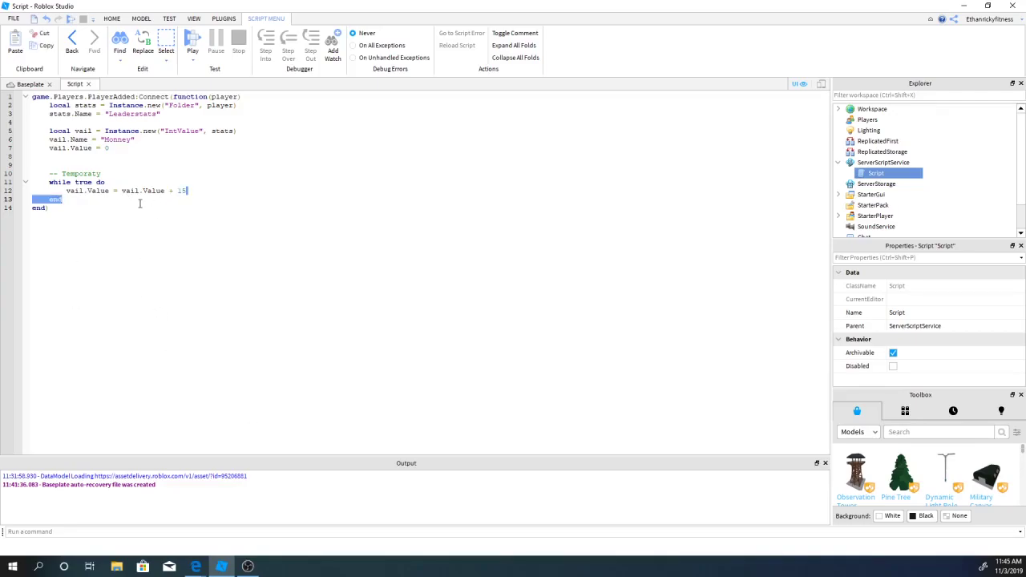
pyautogui.click(200, 207)
pyautogui.moveTo(199, 192); pyautogui.dragTo(178, 190)
pyautogui.click(196, 193)
# - Add a wait(10) line after the 15-cash increment inside the loop
pyautogui.press('Return')
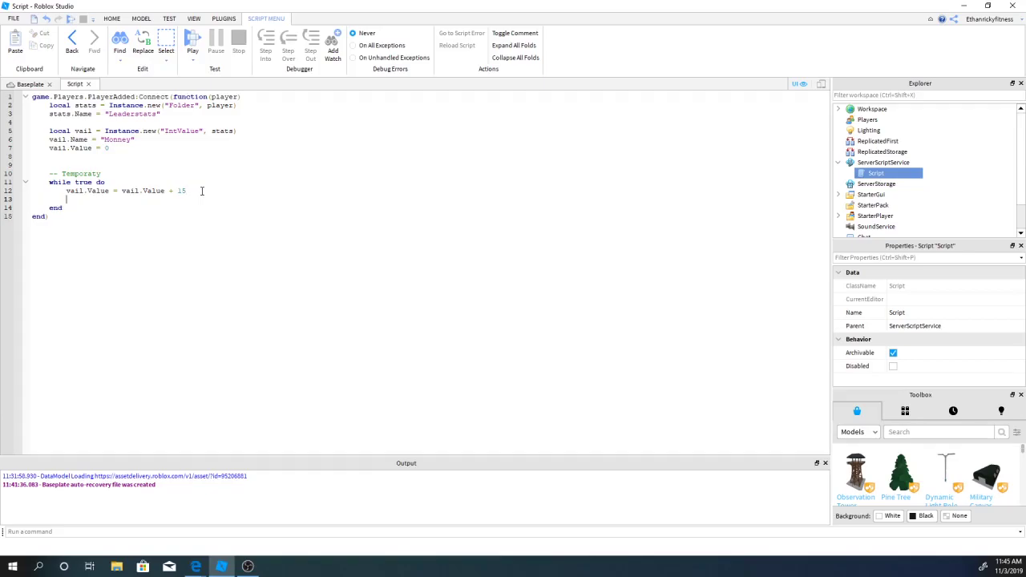
pyautogui.write('wait')
pyautogui.write('()')
pyautogui.write('10')
pyautogui.click(202, 191)
pyautogui.moveTo(187, 191); pyautogui.dragTo(177, 191)
pyautogui.click(191, 205)
pyautogui.moveTo(238, 191); pyautogui.dragTo(149, 191)
pyautogui.click(256, 220)
# - Close the server script and open the LocalScript under StarterGui > Monneygui > Frame > TextLabel
pyautogui.click(88, 83)
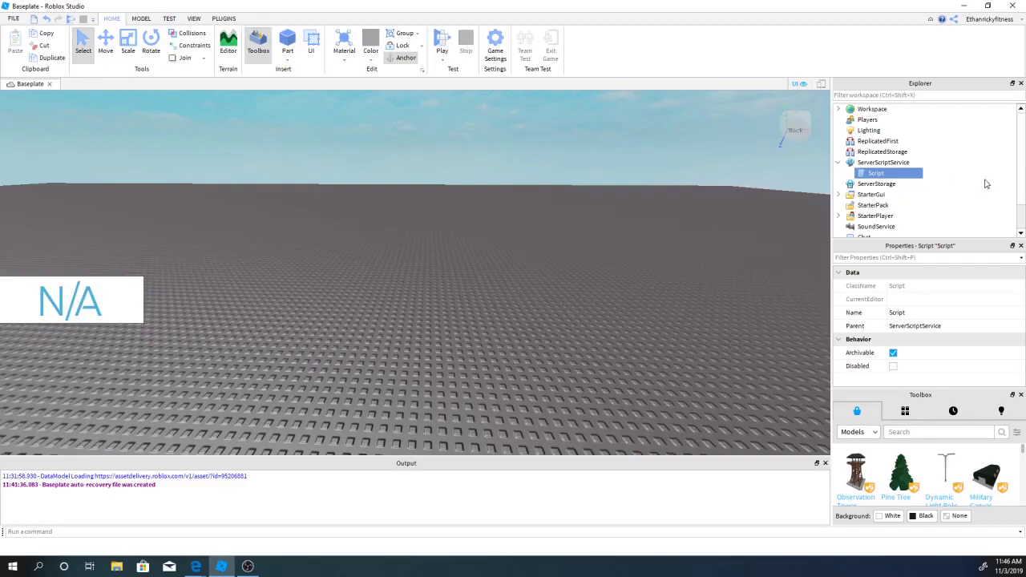
pyautogui.scroll(-1, 933, 218)
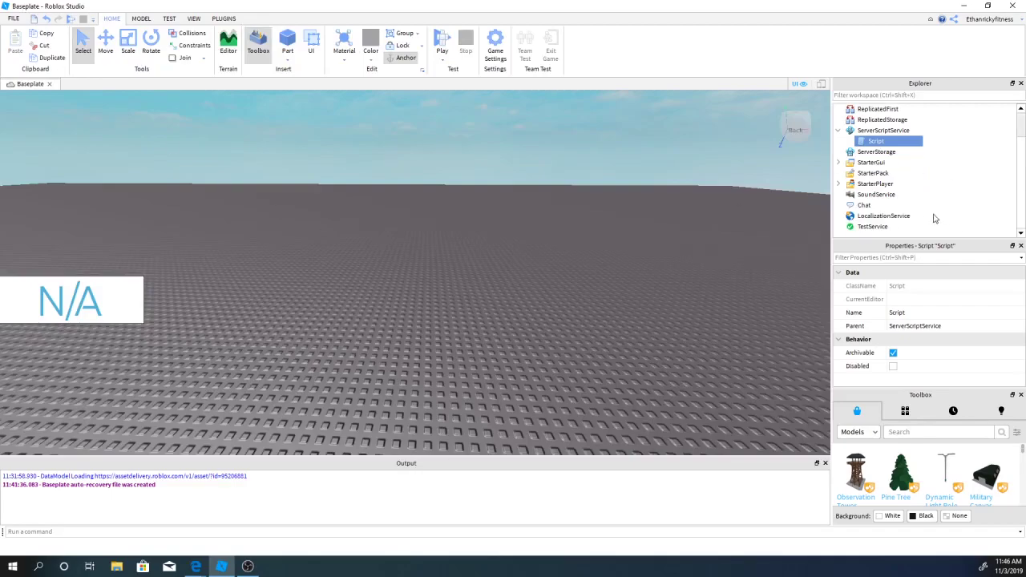
pyautogui.click(838, 130)
pyautogui.click(838, 162)
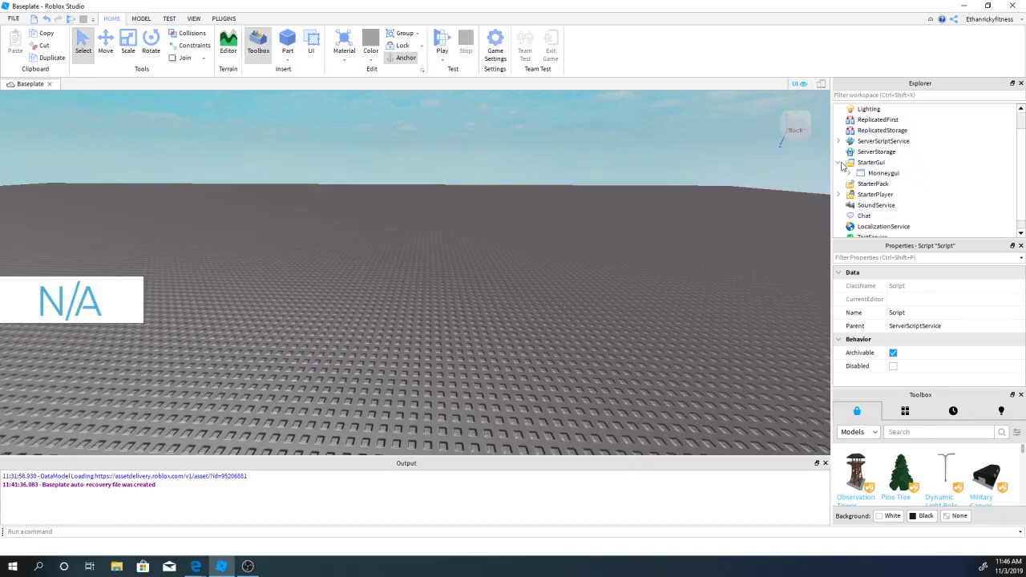
pyautogui.click(859, 183)
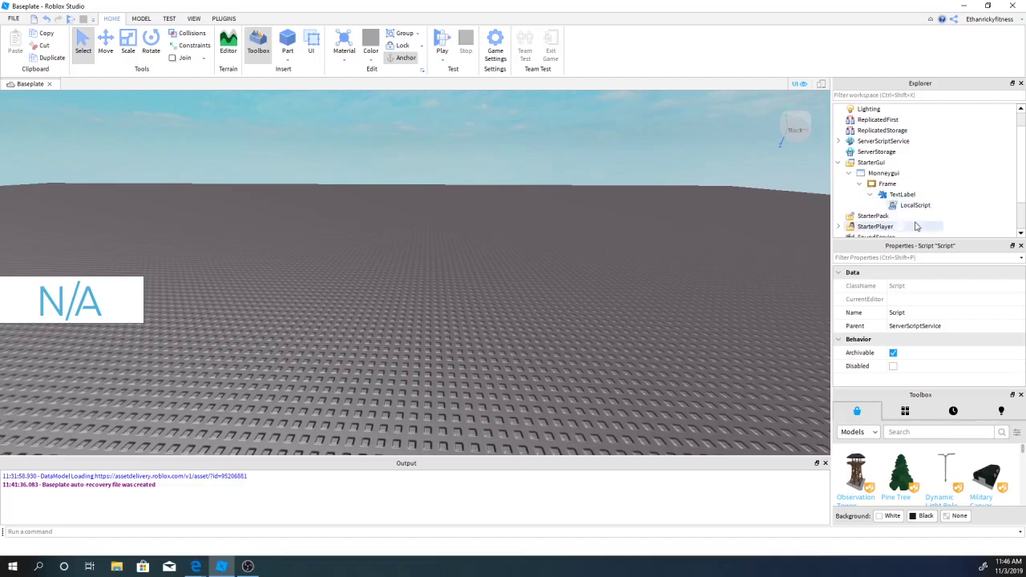
pyautogui.click(914, 205)
pyautogui.doubleClick(900, 206)
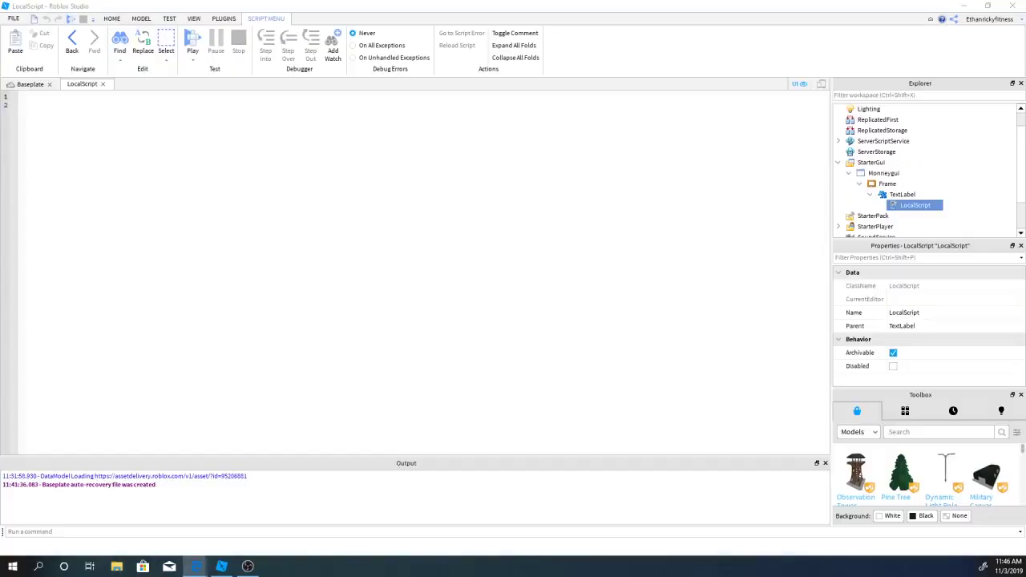
# - Write a local line fetching game.Players.LocalPlayer.leaderstats:FindFirstChild("Monney")
pyautogui.click(384, 235)
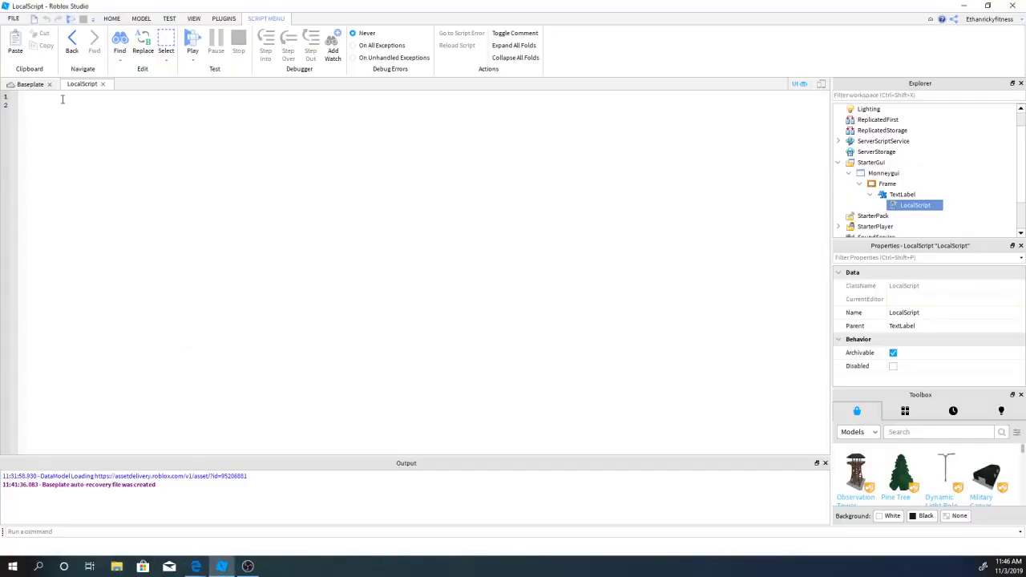
pyautogui.write('l')
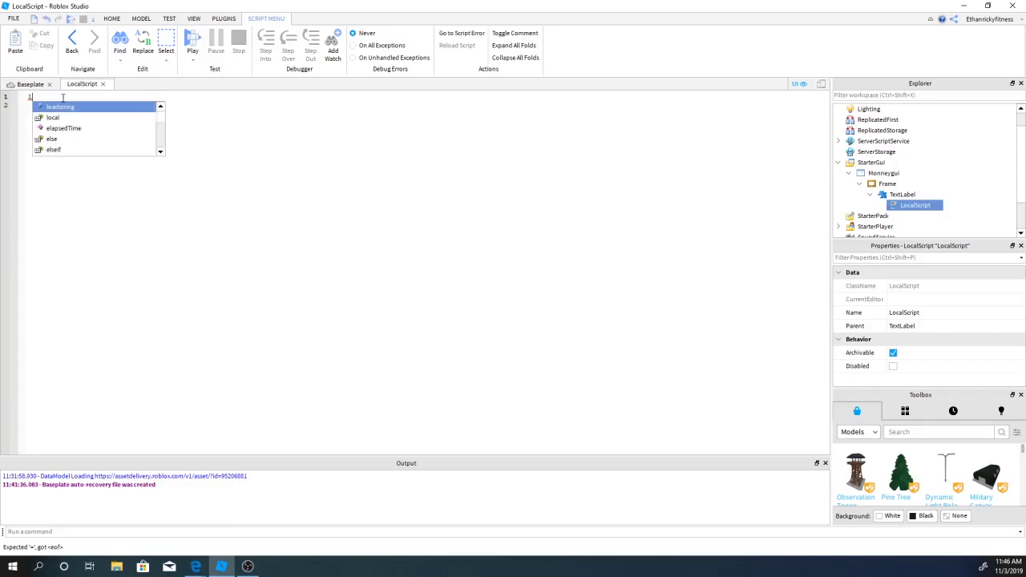
pyautogui.write('oc')
pyautogui.press('BackSpace')
pyautogui.press('BackSpace')
pyautogui.press('BackSpace')
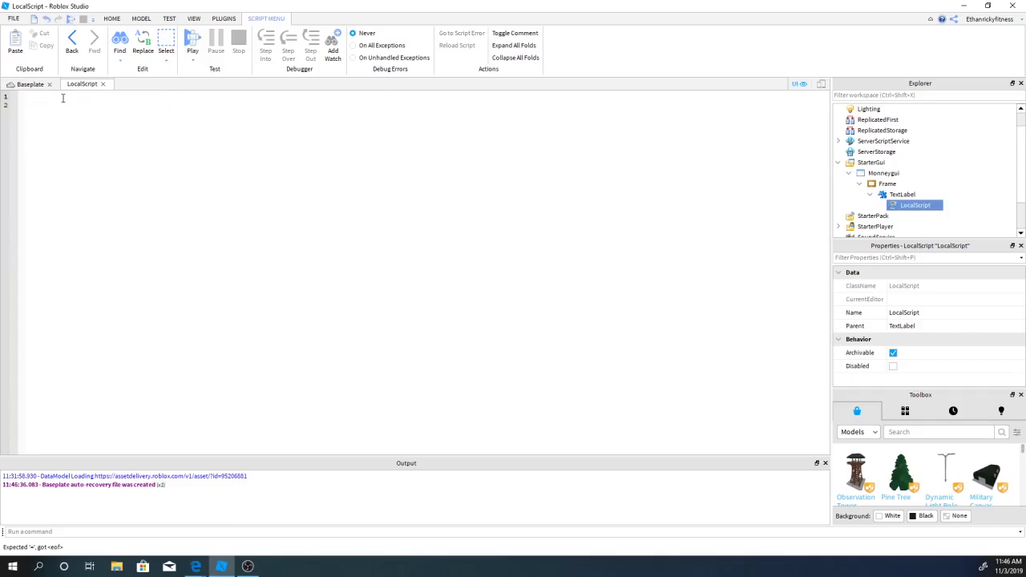
pyautogui.write('local')
pyautogui.write(' start')
pyautogui.write('s = ')
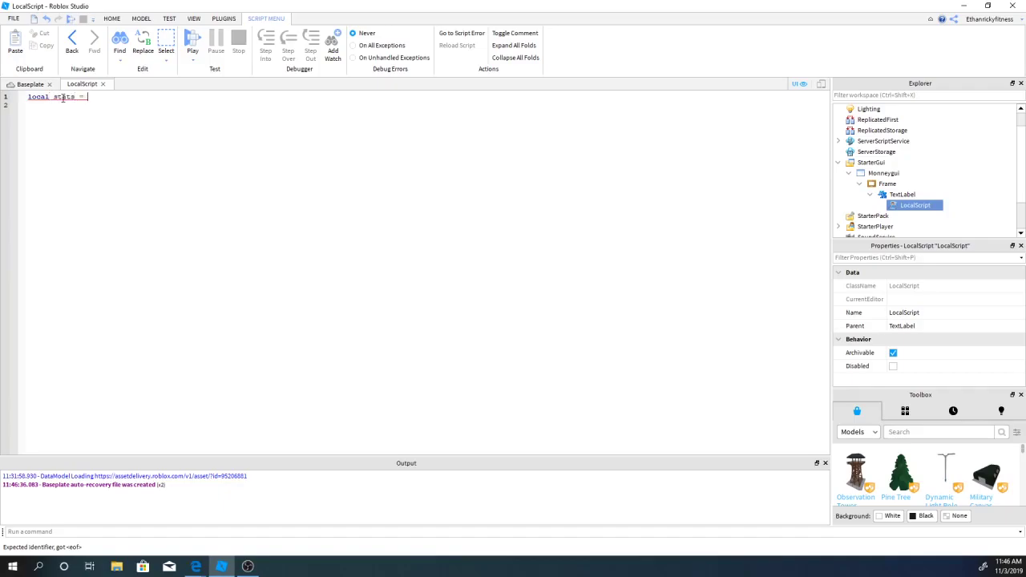
pyautogui.write('game')
pyautogui.write('.pla')
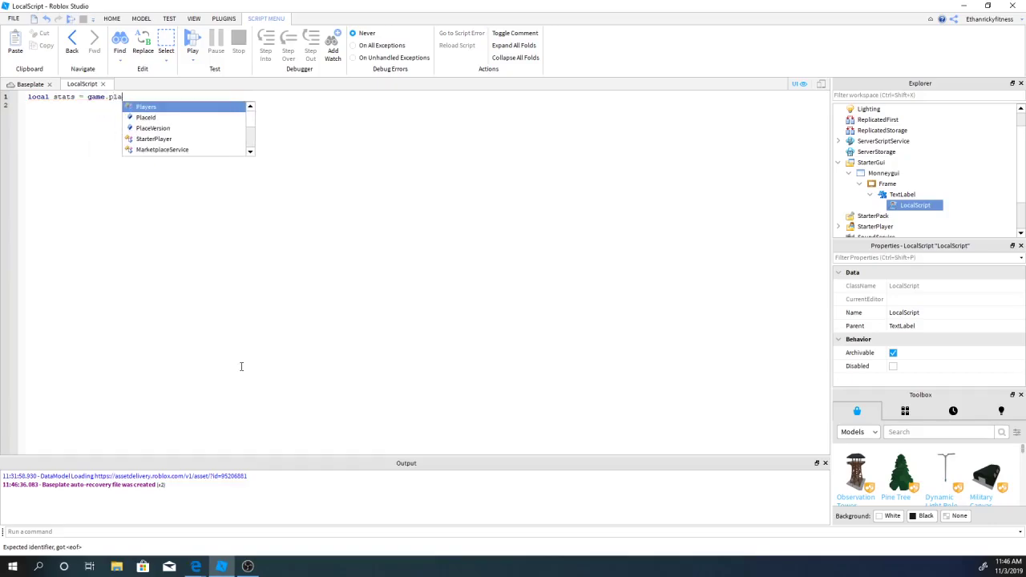
pyautogui.click(213, 107)
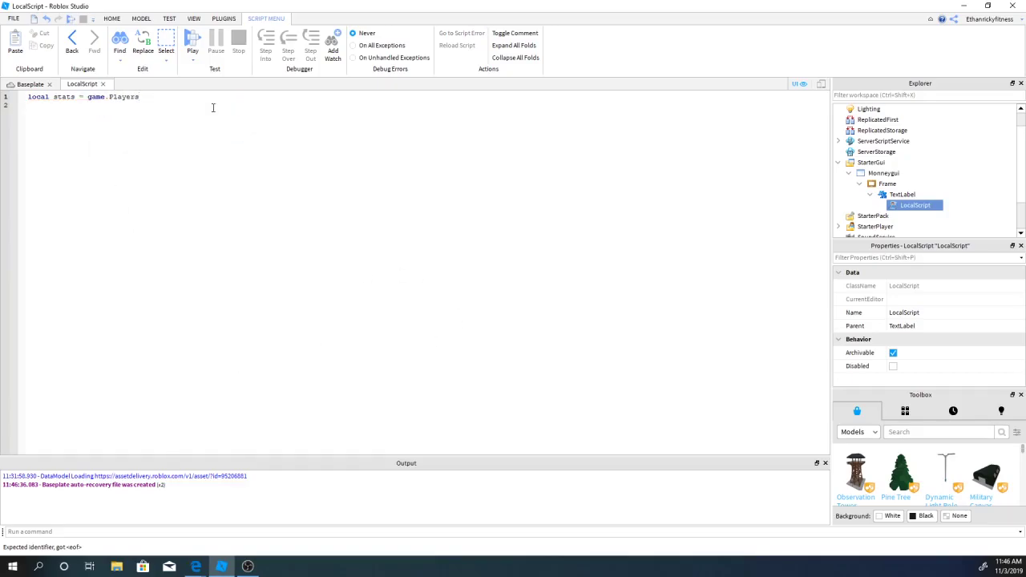
pyautogui.write('.')
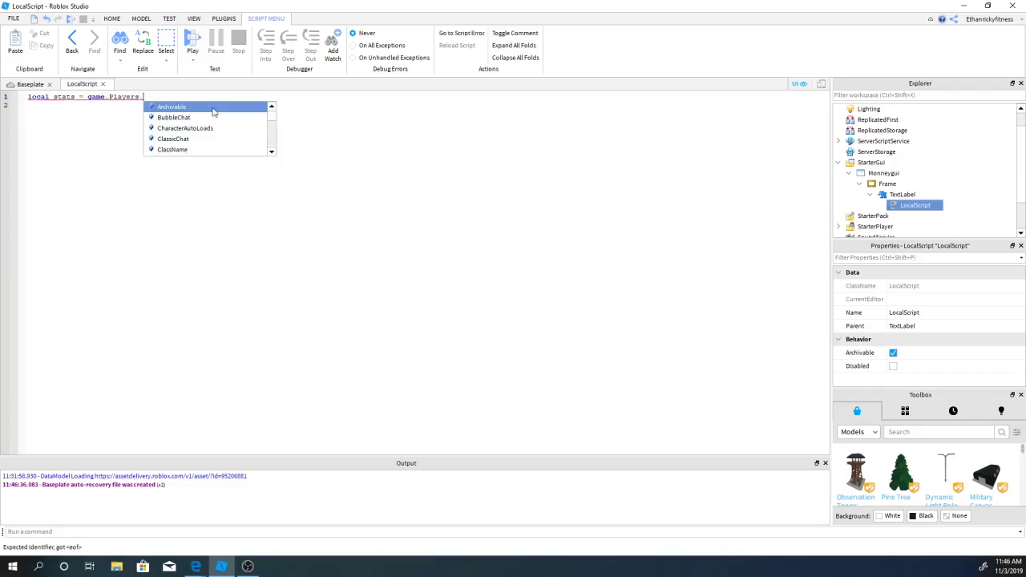
pyautogui.write('Lo')
pyautogui.click(213, 107)
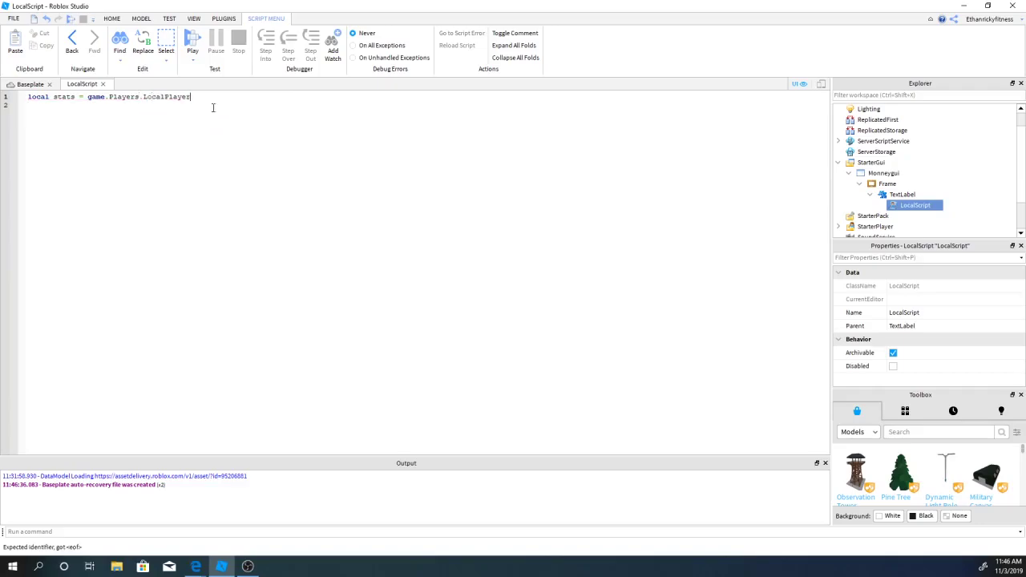
pyautogui.write('.l')
pyautogui.write('ea')
pyautogui.press('BackSpace')
pyautogui.press('BackSpace')
pyautogui.write('eader')
pyautogui.write('stats')
pyautogui.write(':F')
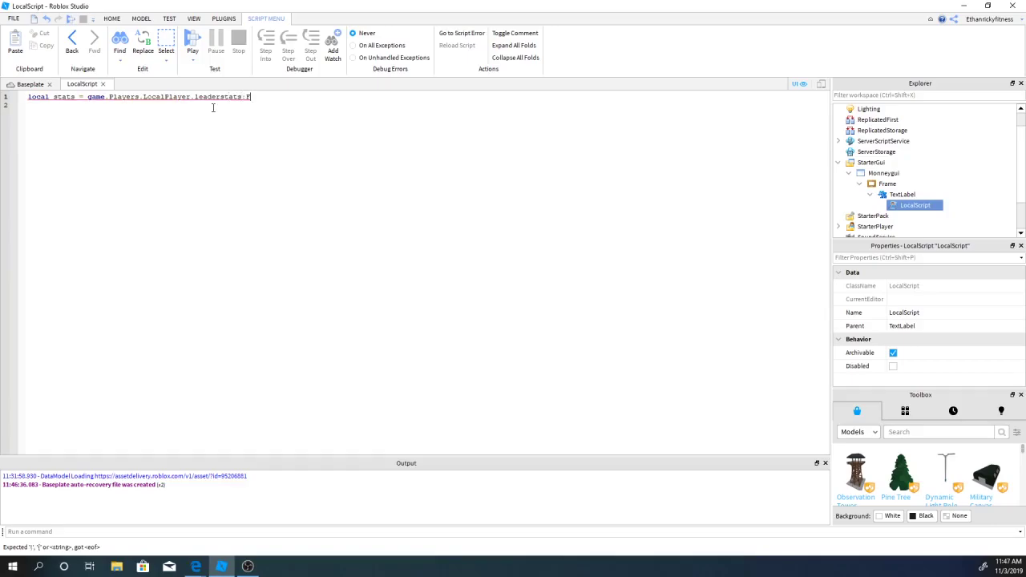
pyautogui.write('ind')
pyautogui.write('Fi')
pyautogui.write('st')
pyautogui.press('BackSpace')
pyautogui.press('BackSpace')
pyautogui.press('BackSpace')
pyautogui.press('BackSpace')
pyautogui.write('FirstC')
pyautogui.write('hild')
pyautogui.write('(')
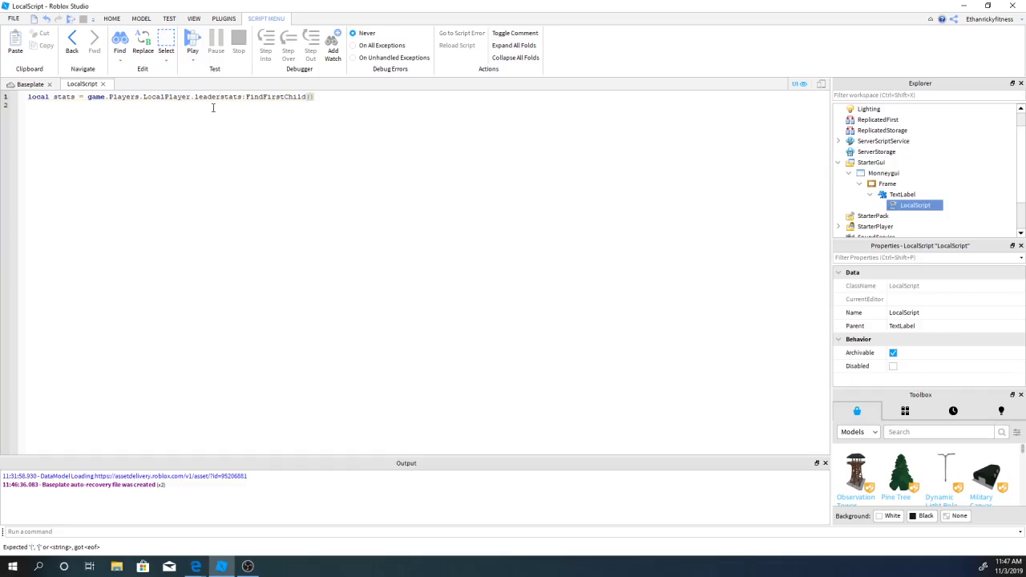
pyautogui.write('"')
pyautogui.write('Monn')
pyautogui.write('ey')
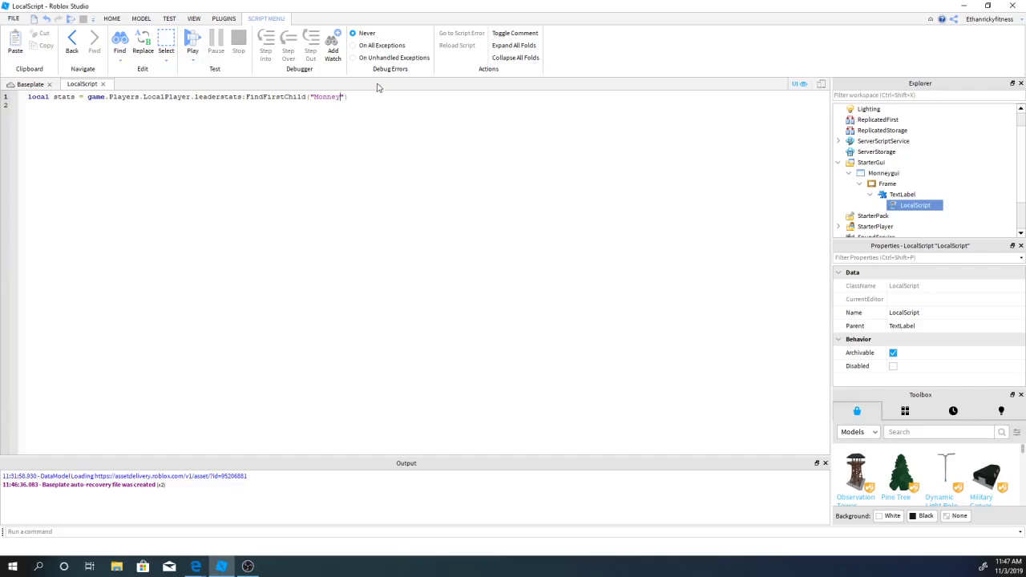
pyautogui.click(370, 97)
# - Add a stats.Changed:connect(function() handler with its closing end
pyautogui.write('stats')
pyautogui.write('.')
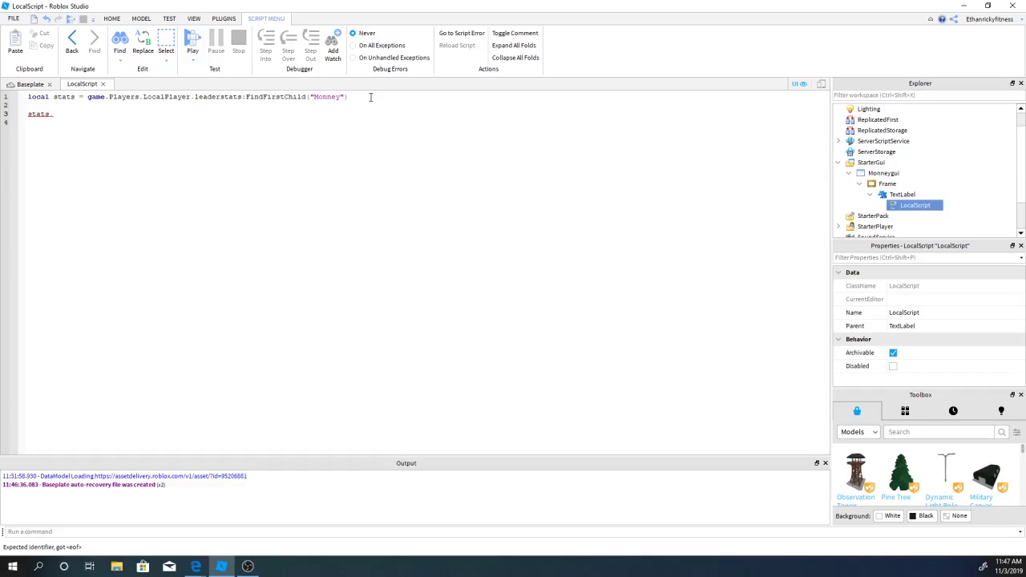
pyautogui.write('Chan')
pyautogui.press('BackSpace')
pyautogui.press('BackSpace')
pyautogui.press('BackSpace')
pyautogui.press('BackSpace')
pyautogui.write('Ch')
pyautogui.write('a')
pyautogui.write('nged')
pyautogui.write(':c')
pyautogui.write('onne')
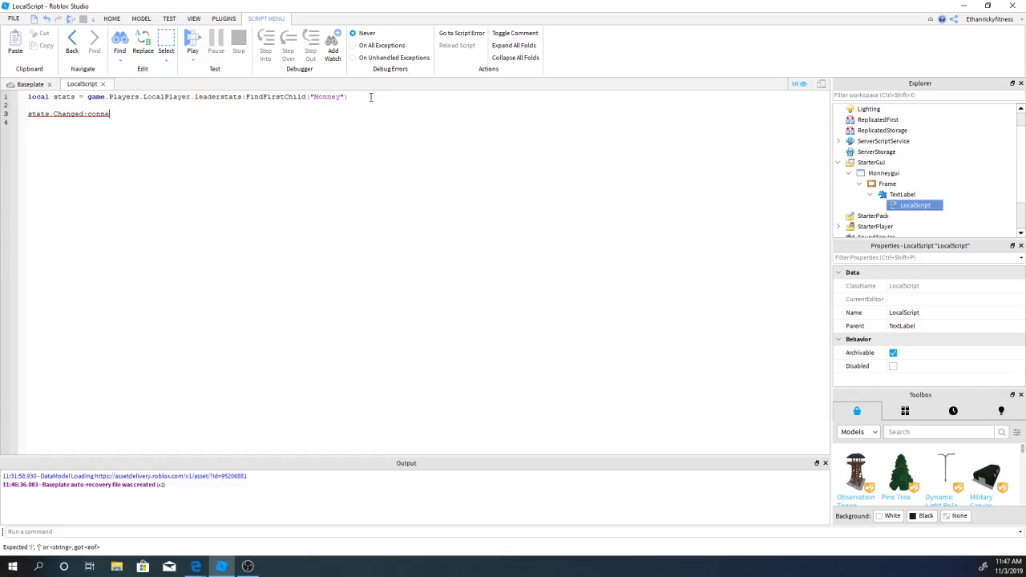
pyautogui.write('ct')
pyautogui.write('(f')
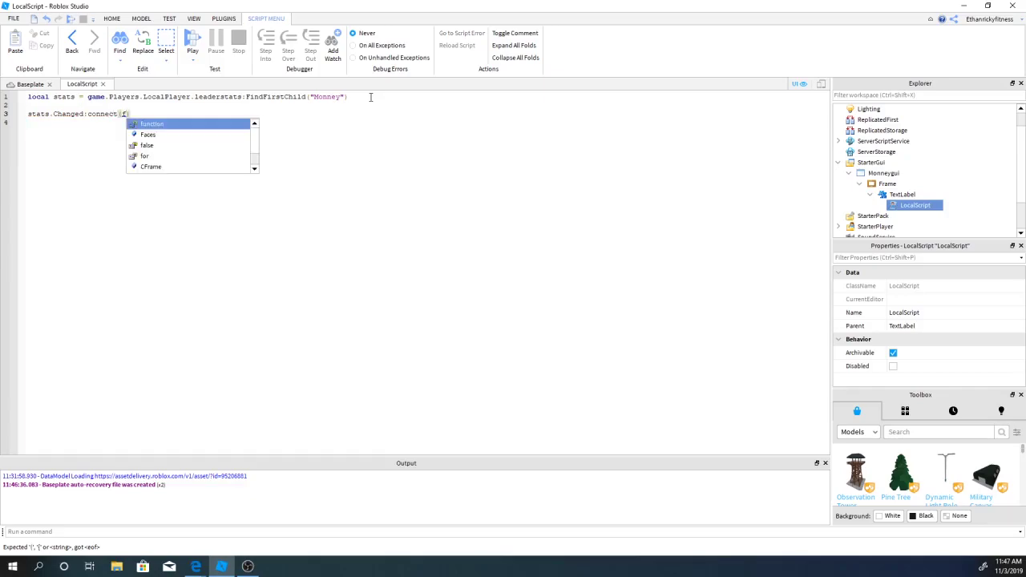
pyautogui.write('u')
pyautogui.press('Tab')
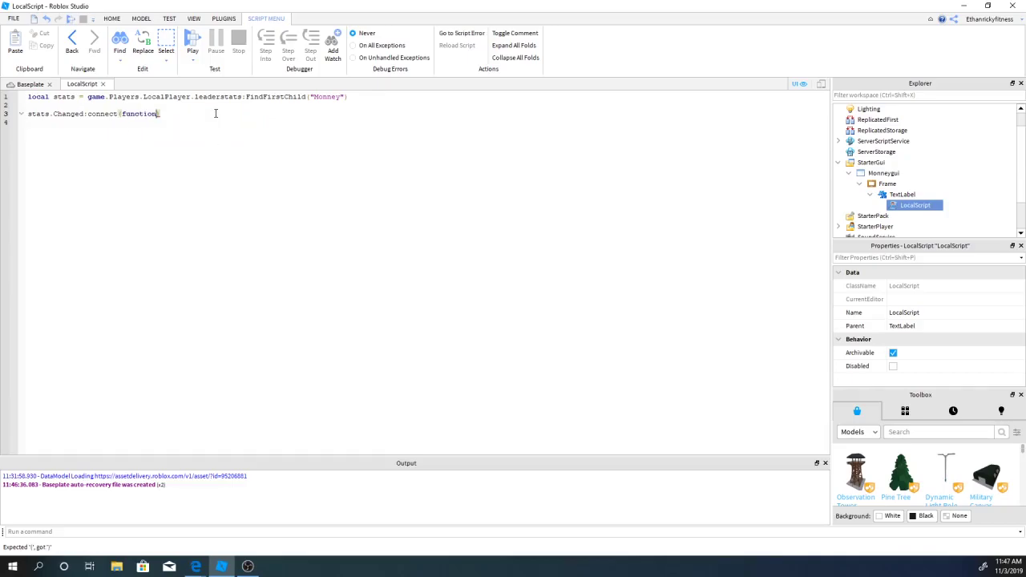
pyautogui.write('()')
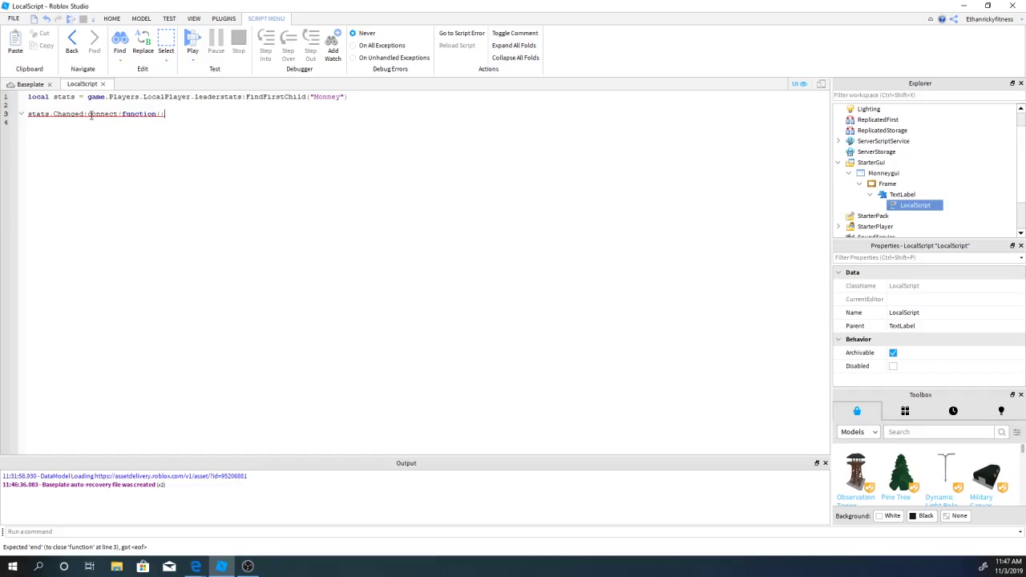
pyautogui.moveTo(96, 114)
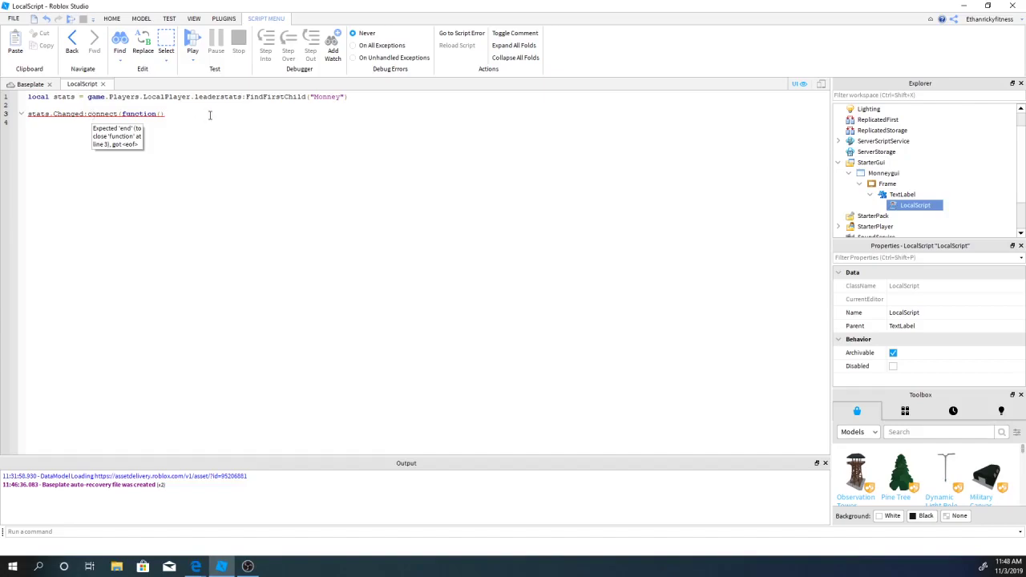
pyautogui.write(')')
pyautogui.press('Return')
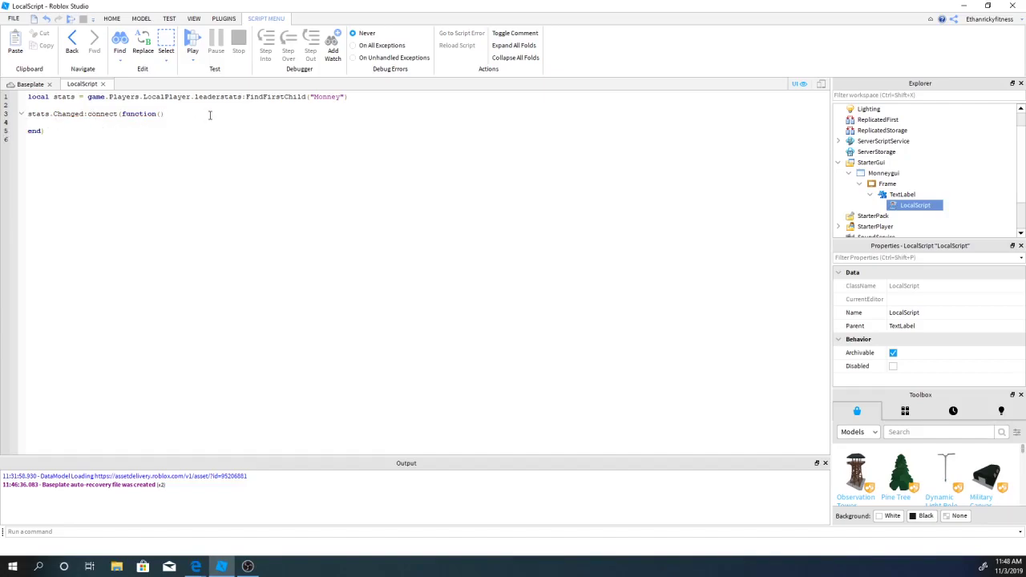
# - Inside the handler, set script.Parent.Text to "Cash: " joined with stats.Value
pyautogui.write('s')
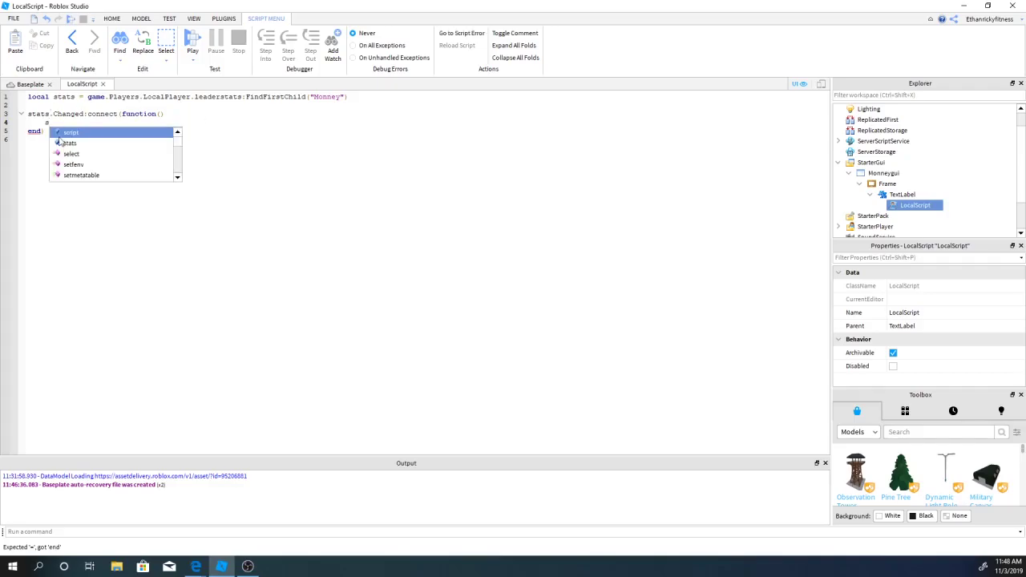
pyautogui.click(68, 131)
pyautogui.write('.')
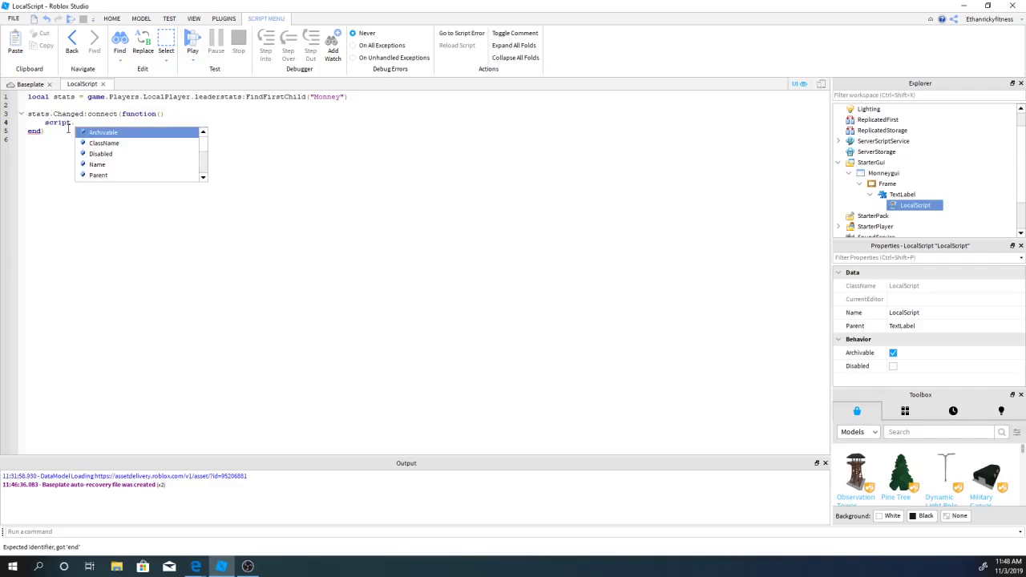
pyautogui.write('pa')
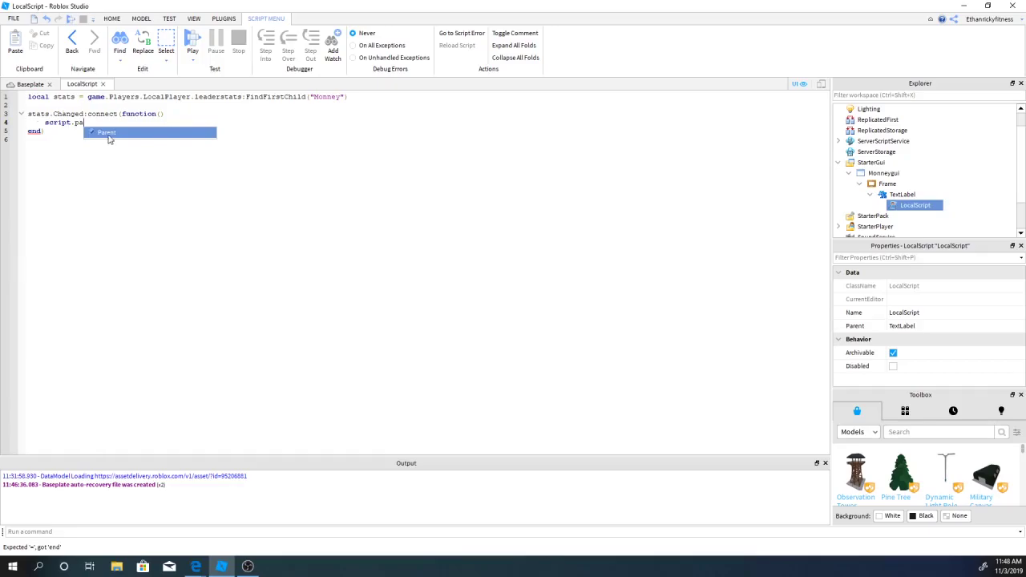
pyautogui.click(109, 132)
pyautogui.write('.T')
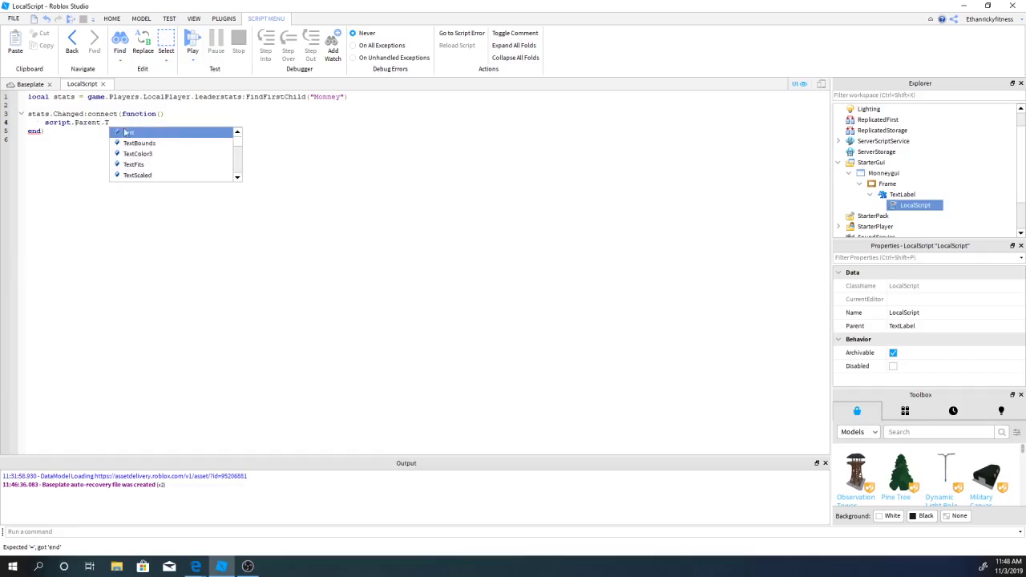
pyautogui.click(145, 133)
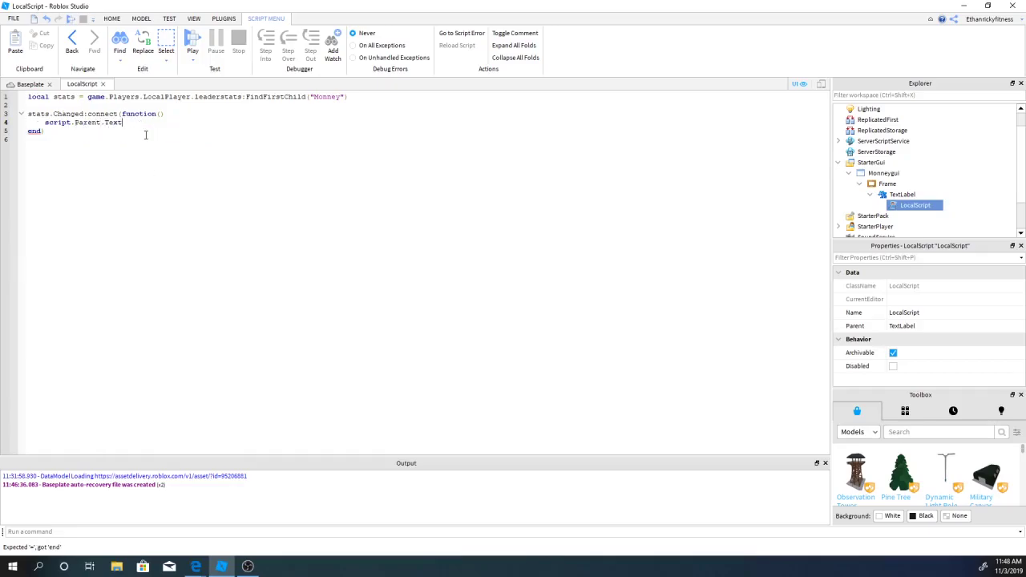
pyautogui.write('=')
pyautogui.write(' "')
pyautogui.write('.')
pyautogui.write('stats')
pyautogui.write('.Value')
# - Close the LocalScript and start a Play test of the Baseplate game
pyautogui.click(102, 84)
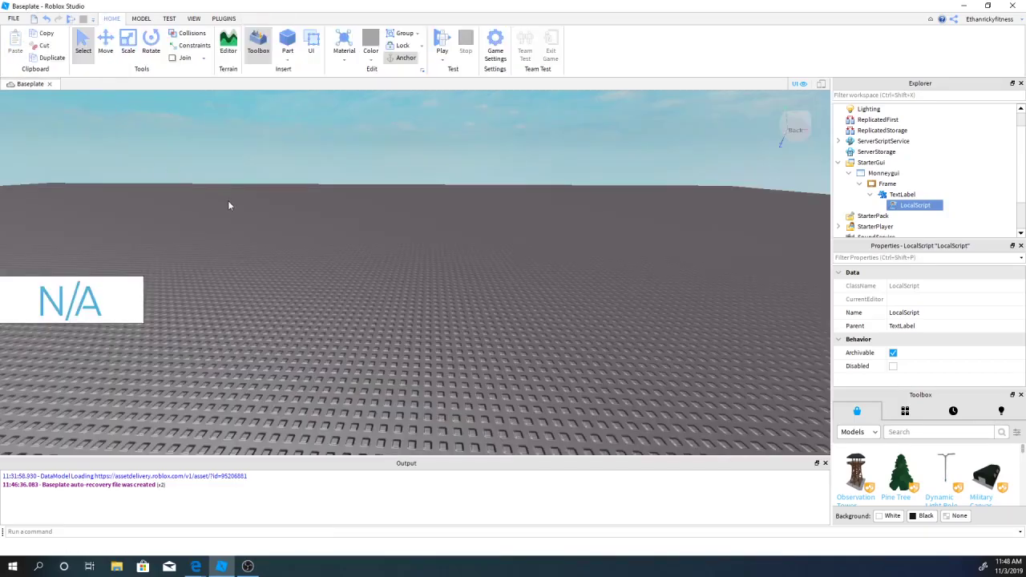
pyautogui.click(71, 20)
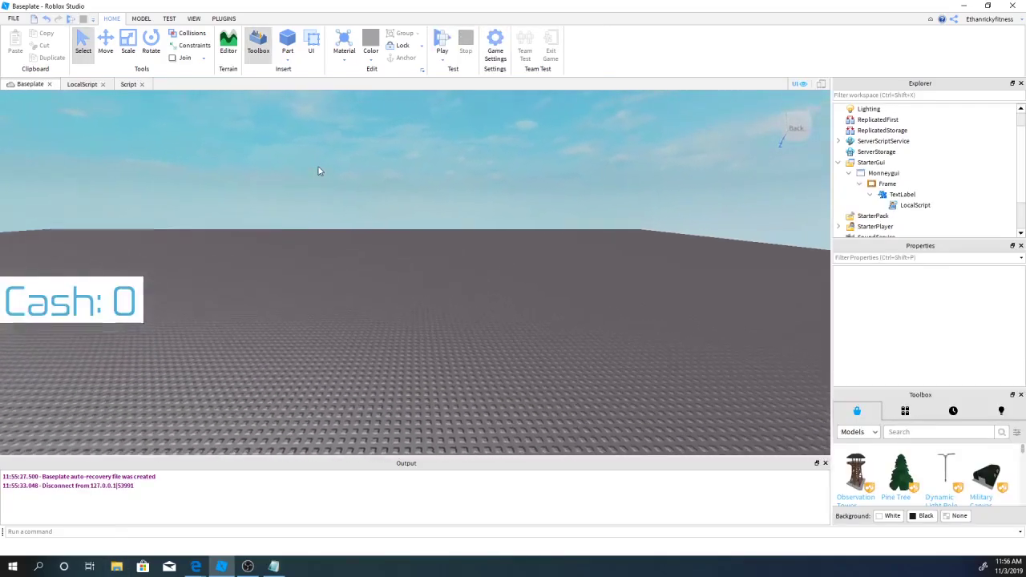
# - Orbit and zoom the camera around the baseplate showing the Cash: 0 label
pyautogui.moveTo(317, 170); pyautogui.dragTo(395, 231, button='right')
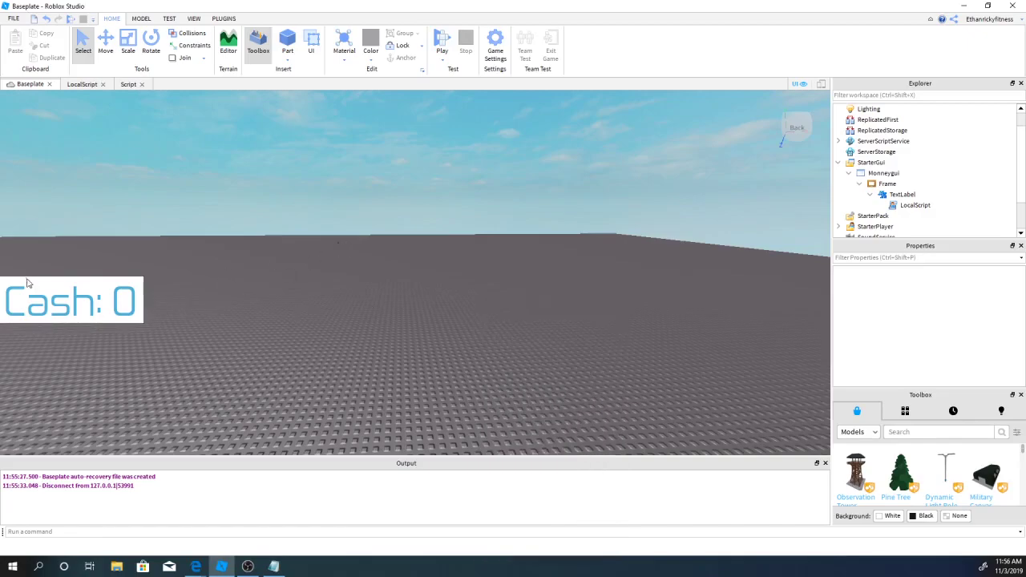
pyautogui.moveTo(259, 275)
pyautogui.mouseDown(button='right')
pyautogui.moveTo(240, 276)
pyautogui.moveTo(581, 232)
pyautogui.mouseUp(button='right')
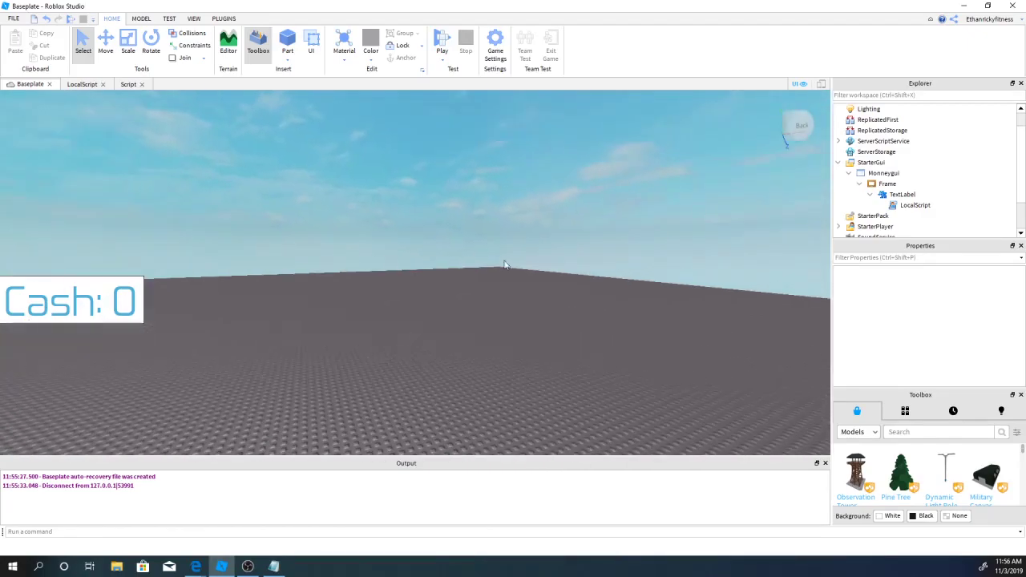
pyautogui.moveTo(686, 359); pyautogui.dragTo(557, 197, button='right')
pyautogui.scroll(5, 559, 189)
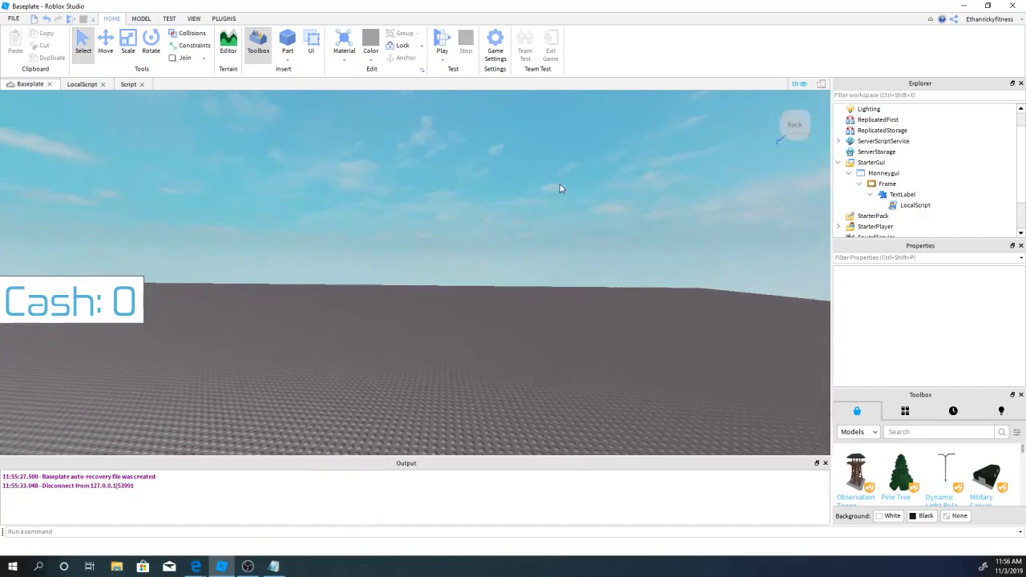
pyautogui.scroll(-3, 518, 194)
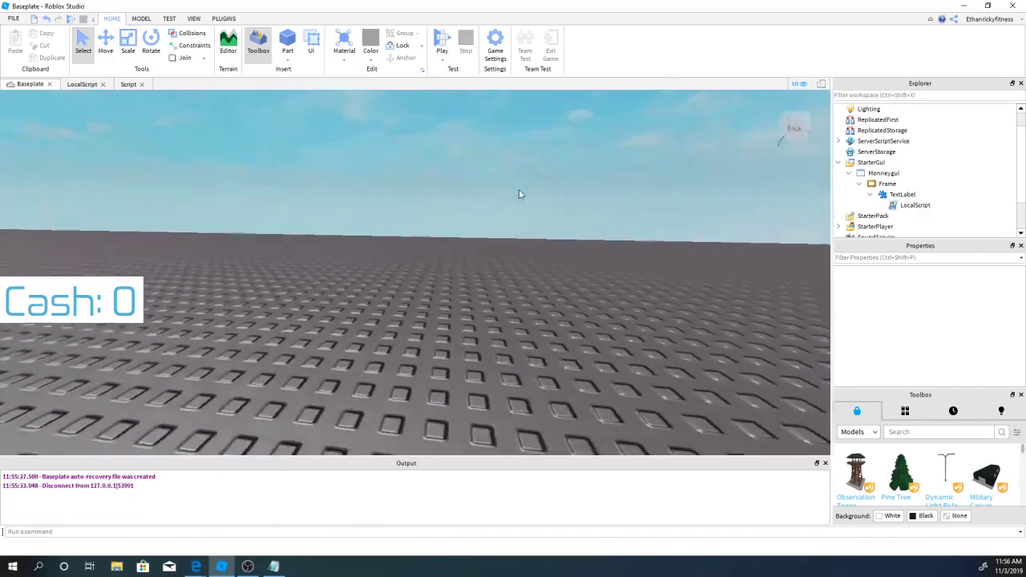
pyautogui.scroll(-3, 519, 194)
pyautogui.scroll(-2, 518, 194)
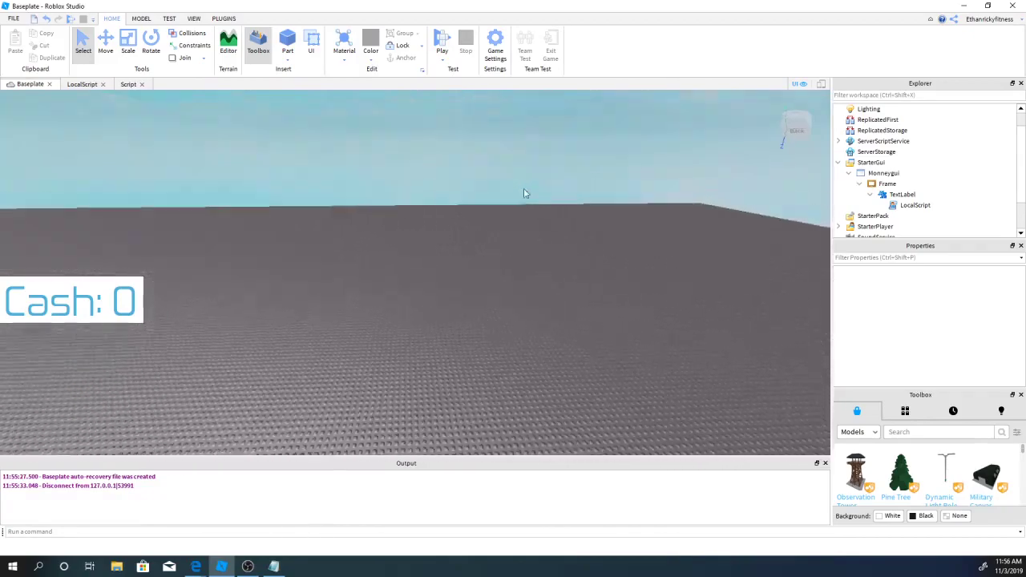
pyautogui.moveTo(518, 194); pyautogui.dragTo(543, 212, button='right')
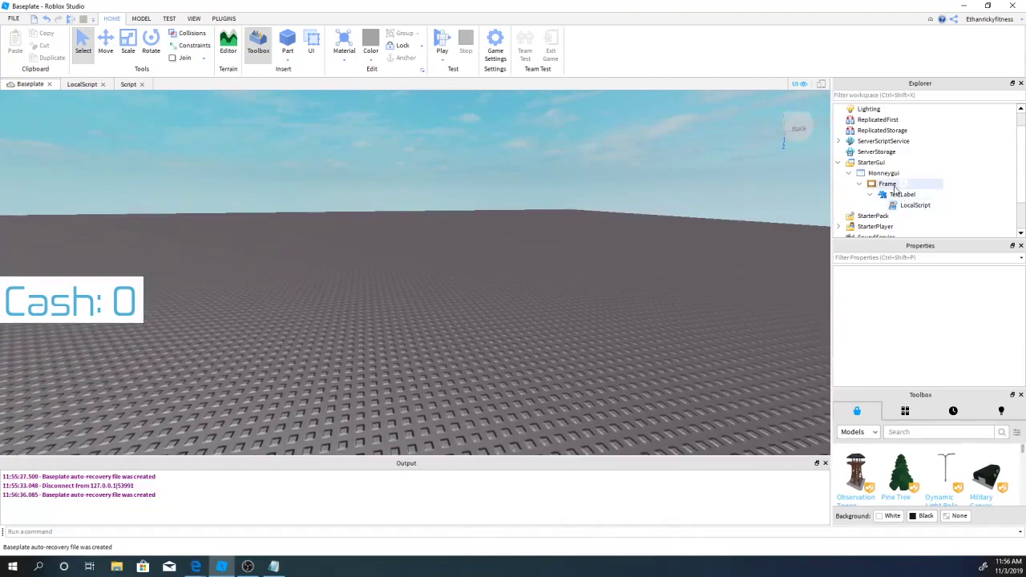
# - Set the TextLabel's Text property to "Cash: 15" in Properties
pyautogui.click(897, 195)
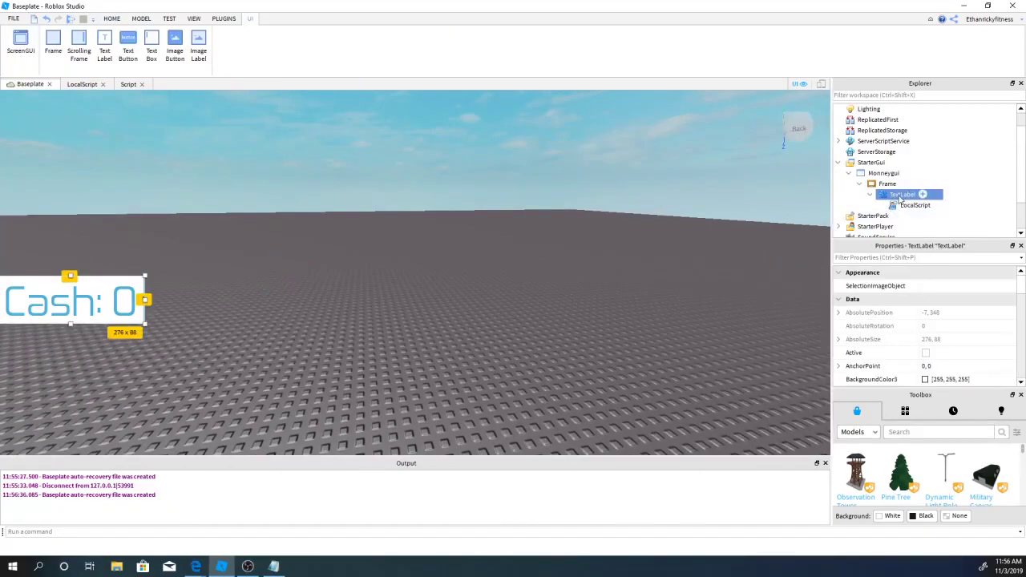
pyautogui.scroll(-3, 930, 345)
pyautogui.scroll(-3, 947, 343)
pyautogui.scroll(-3, 947, 343)
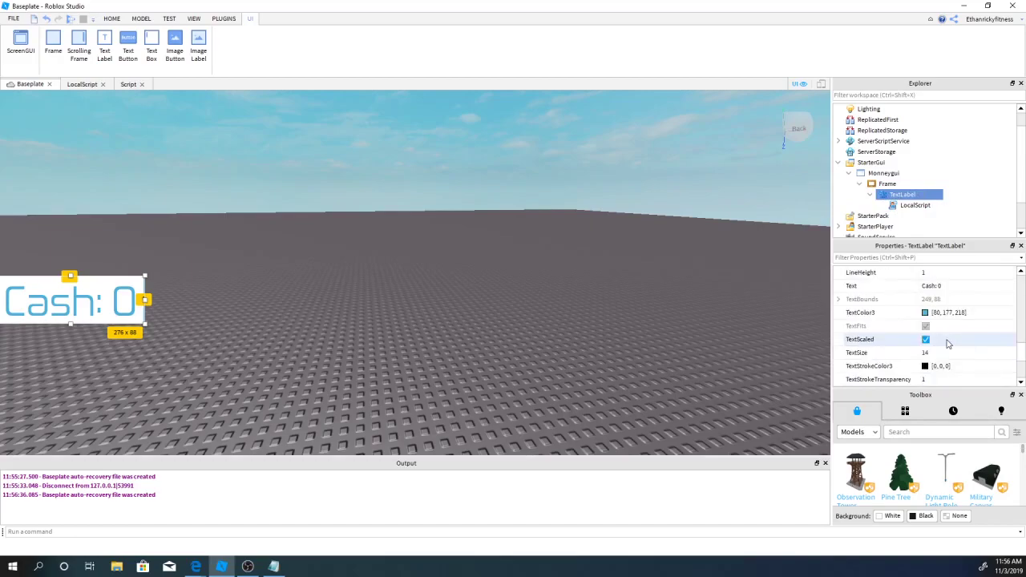
pyautogui.scroll(-2, 947, 336)
pyautogui.click(949, 286)
pyautogui.write('15')
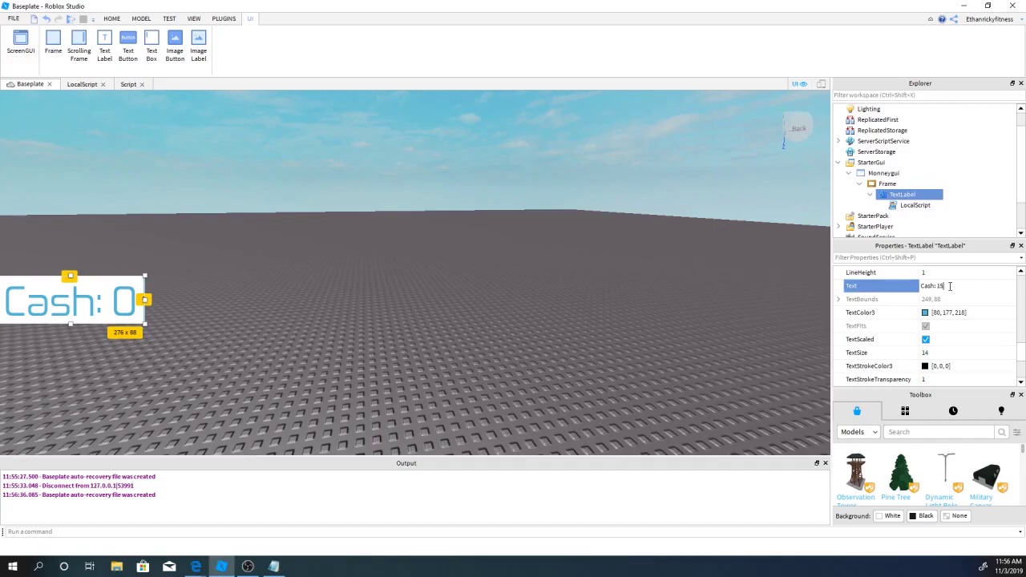
pyautogui.press('Return')
pyautogui.click(200, 279)
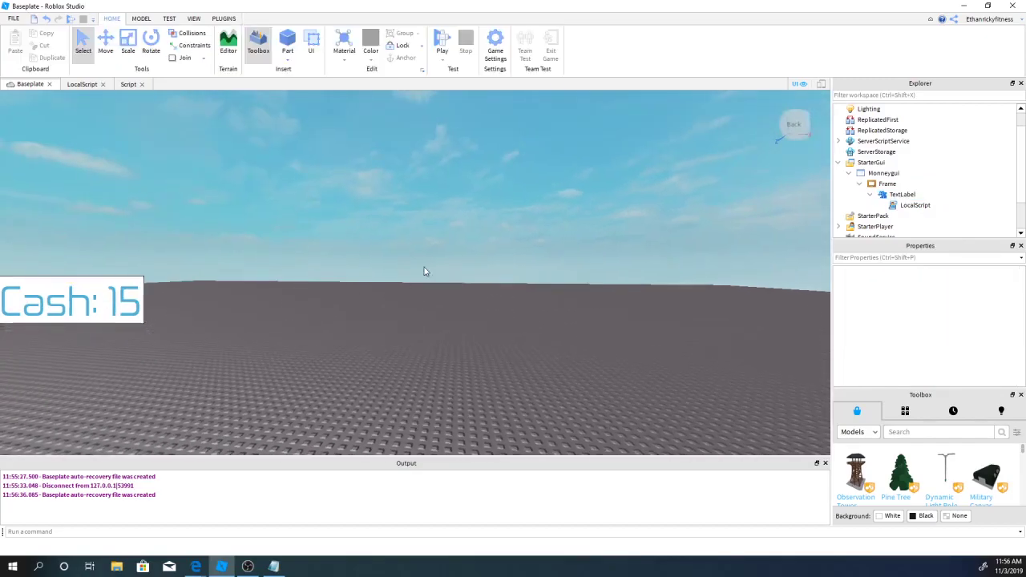
pyautogui.scroll(3, 425, 265)
pyautogui.moveTo(425, 265); pyautogui.dragTo(427, 270, button='right')
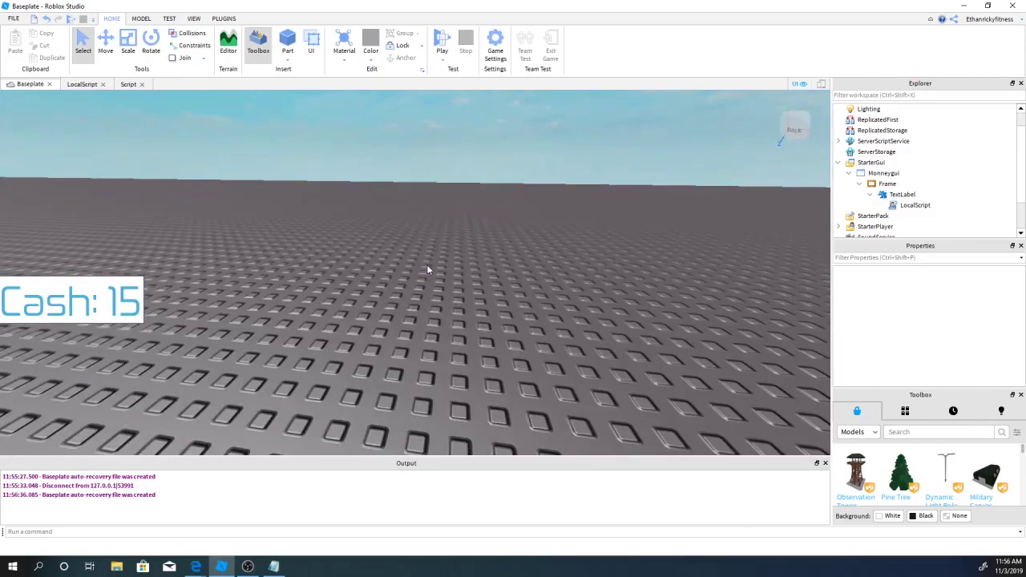
# - Review the label LocalScript's five lines of code by selecting them
pyautogui.click(91, 85)
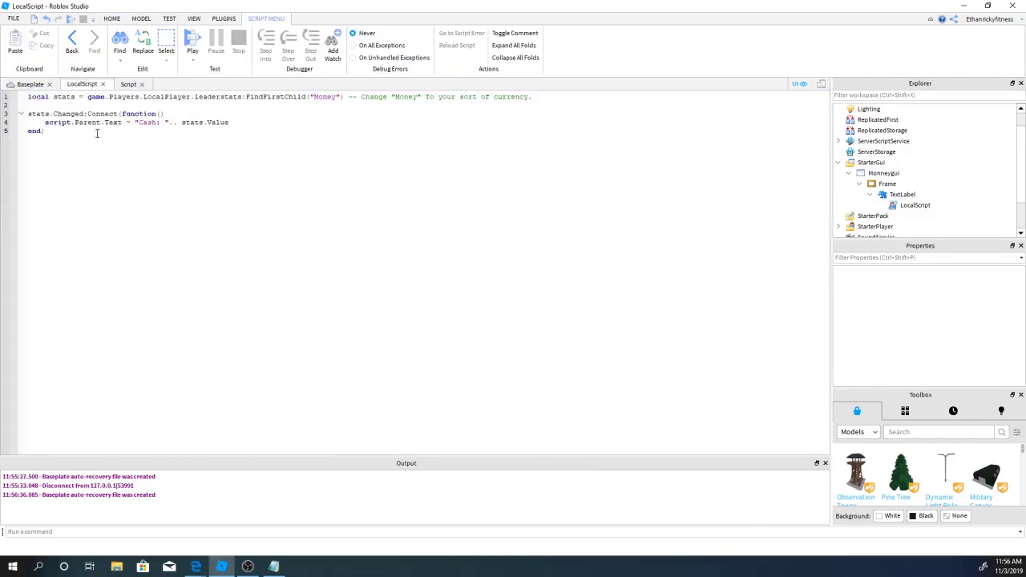
pyautogui.hotkey('ctrl', 'a')
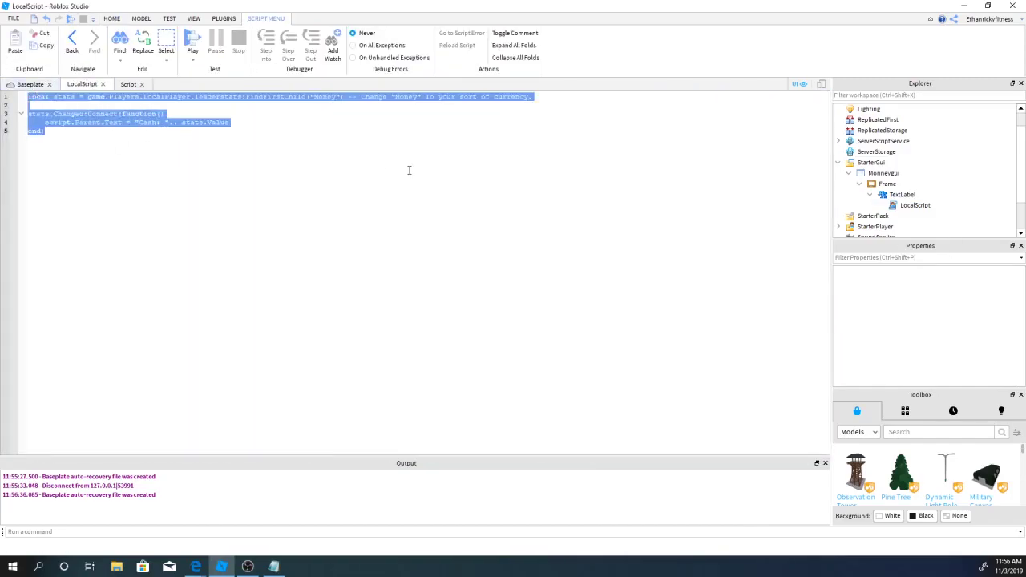
pyautogui.click(409, 170)
pyautogui.moveTo(27, 97); pyautogui.dragTo(332, 134)
pyautogui.click(154, 114)
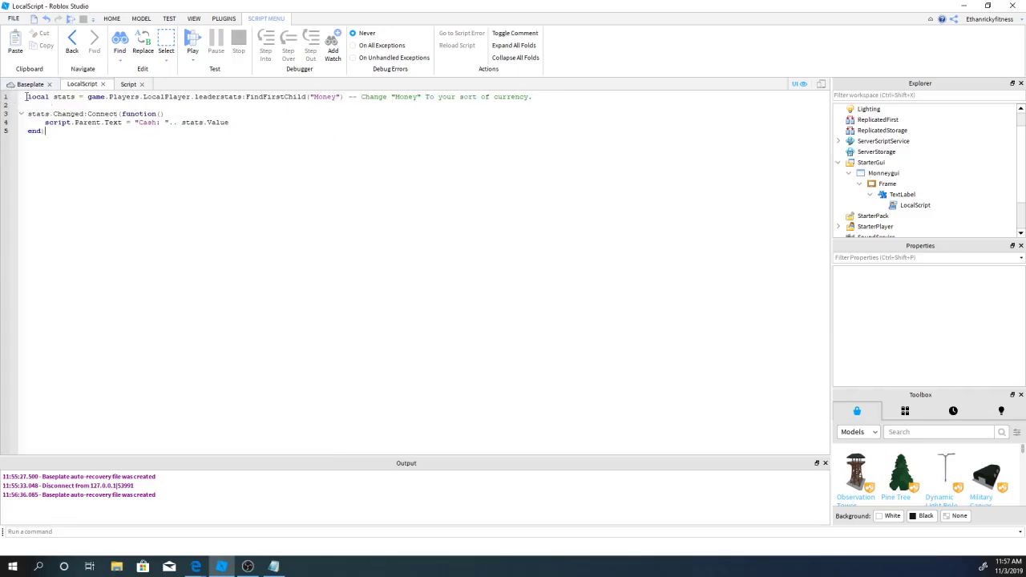
pyautogui.moveTo(28, 96); pyautogui.dragTo(456, 130)
pyautogui.click(481, 135)
# - Review the server script and label script code, then start a Play test
pyautogui.click(129, 86)
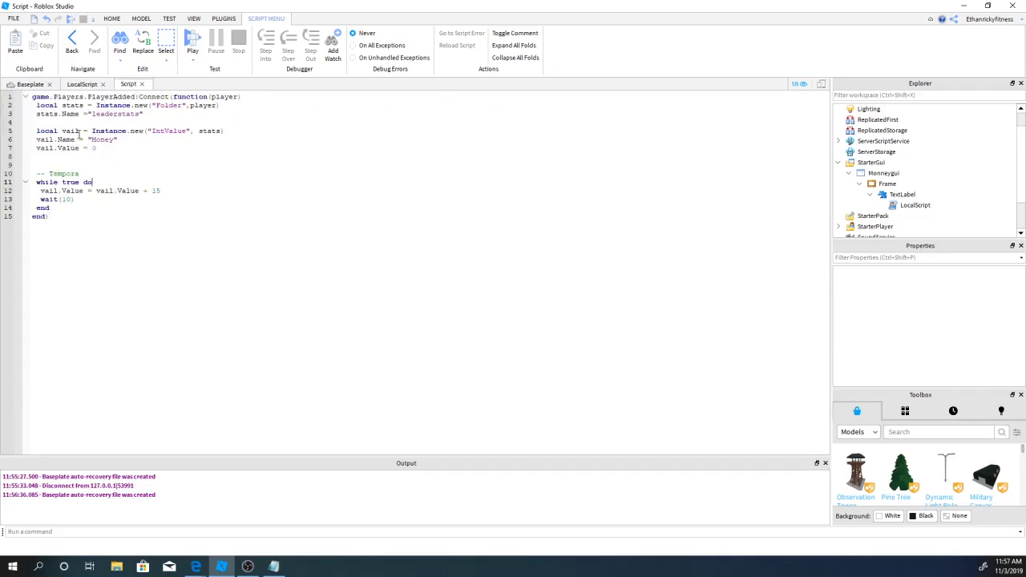
pyautogui.moveTo(32, 97); pyautogui.dragTo(309, 224)
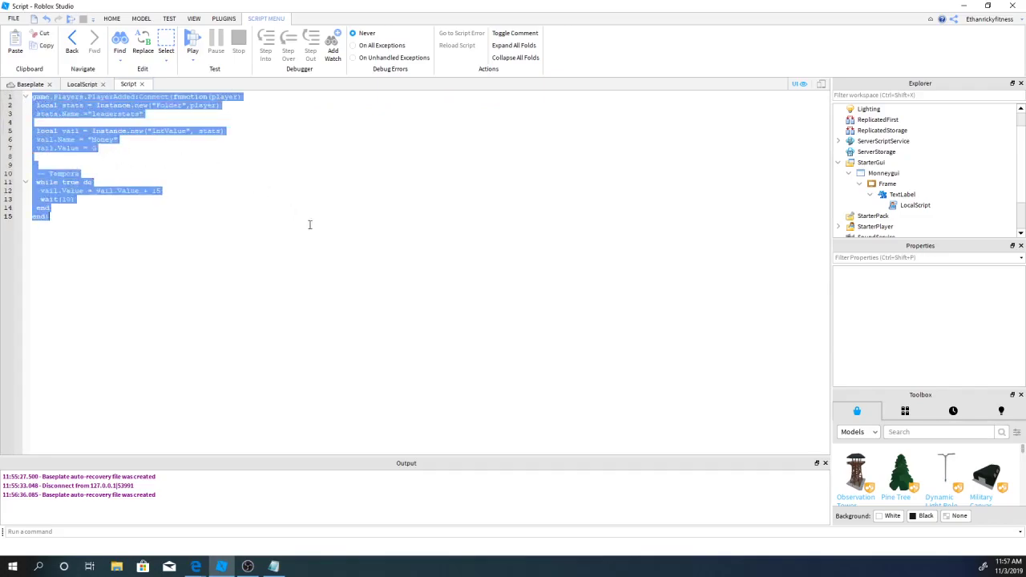
pyautogui.click(370, 257)
pyautogui.moveTo(33, 97); pyautogui.dragTo(251, 270)
pyautogui.click(251, 270)
pyautogui.click(82, 85)
pyautogui.moveTo(26, 97); pyautogui.dragTo(169, 146)
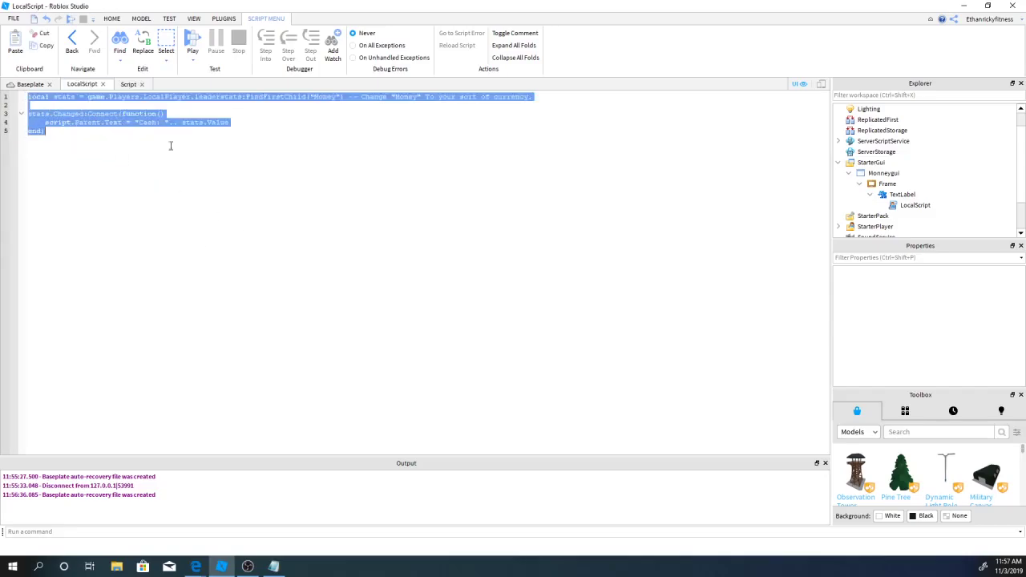
pyautogui.click(285, 165)
pyautogui.click(29, 84)
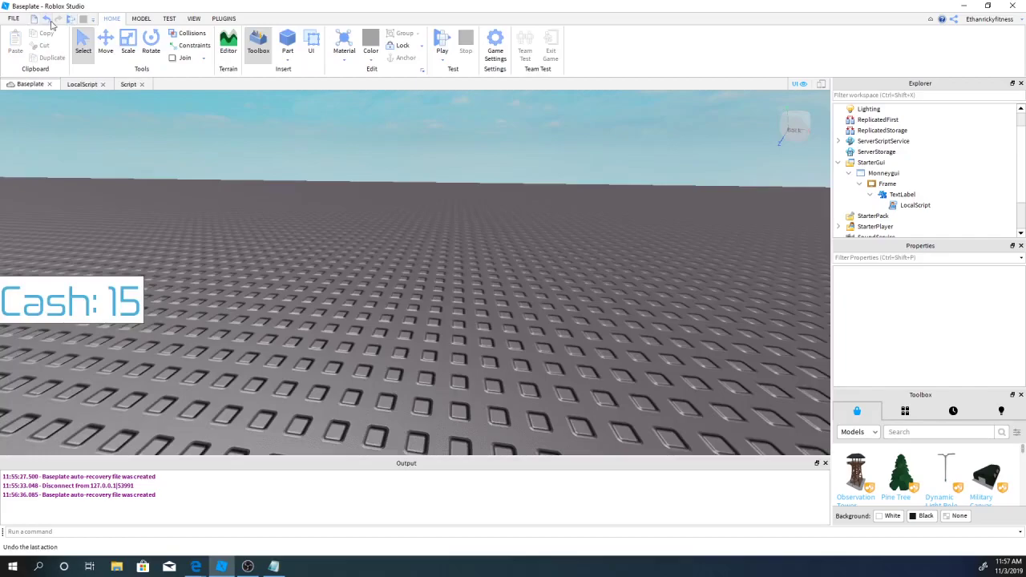
pyautogui.click(71, 18)
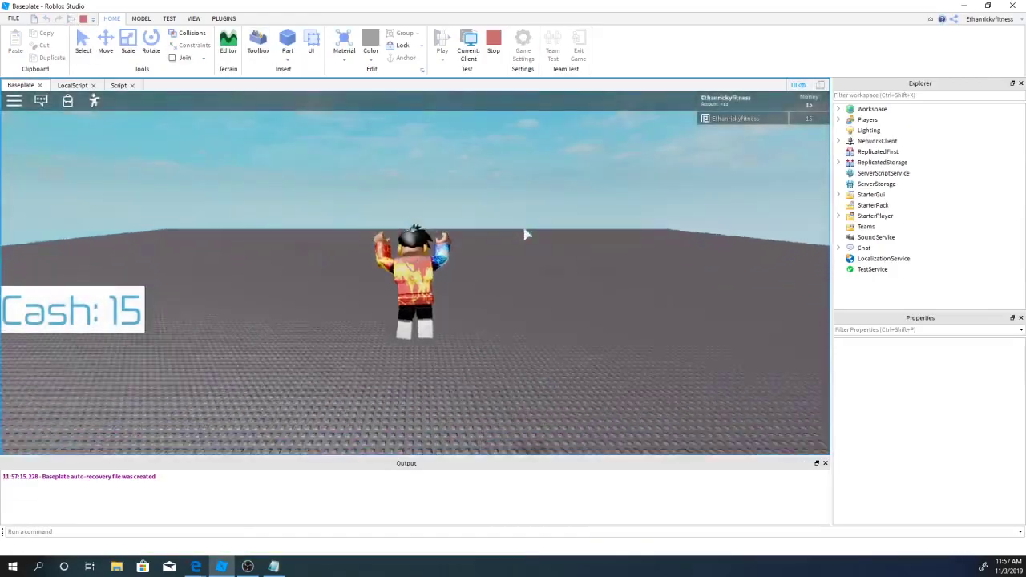
# - Run and jump the avatar around the baseplate while the Cash label starts climbing from 15
pyautogui.press('d')
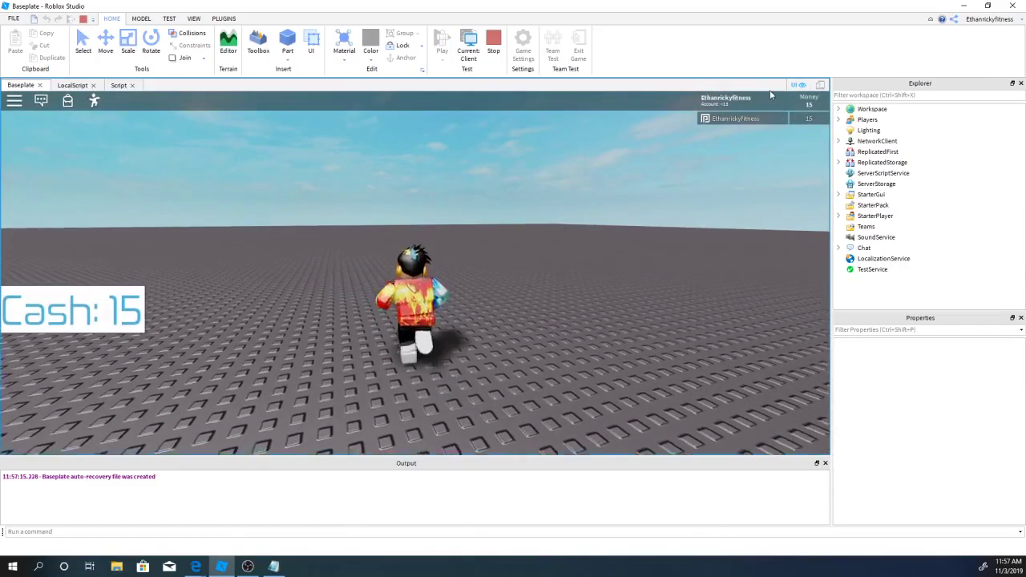
pyautogui.press('space')
pyautogui.press('space')
pyautogui.press('s')
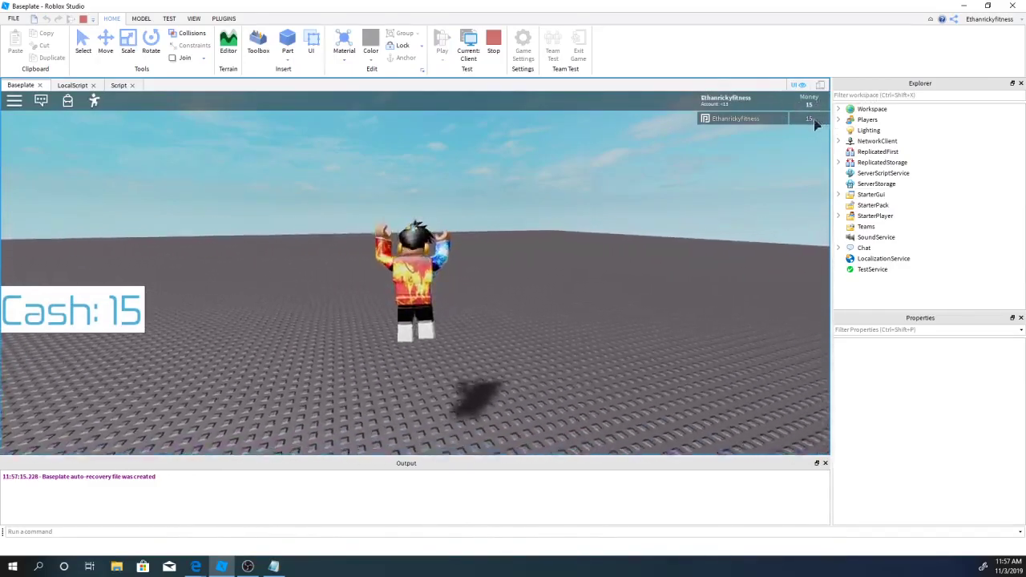
pyautogui.press('space')
pyautogui.press('w')
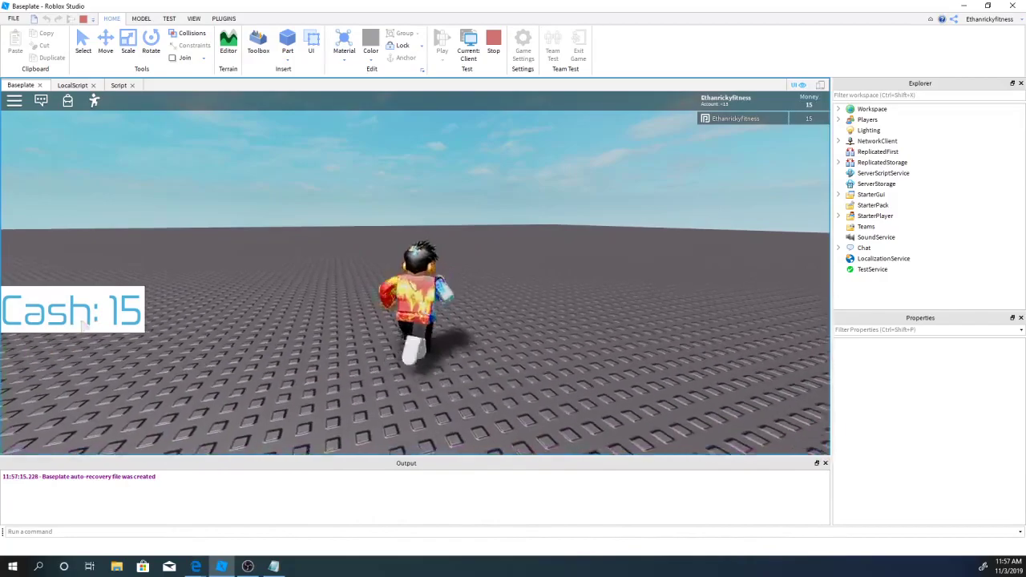
pyautogui.press('s')
pyautogui.press('w')
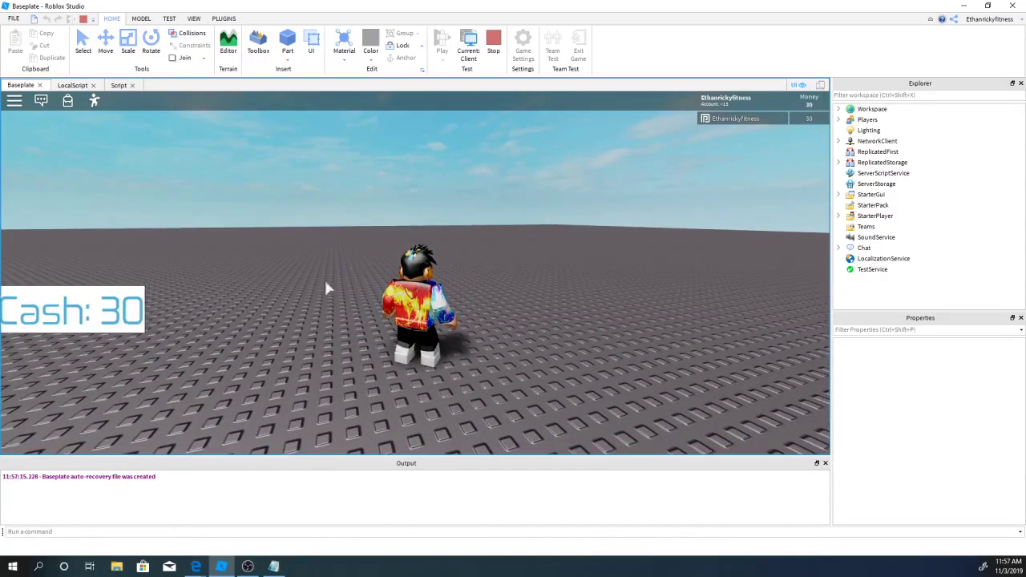
# - Swing and tilt the camera while walking, watching Cash and Money reach 60
pyautogui.moveTo(324, 277)
pyautogui.mouseDown(button='right')
pyautogui.moveTo(438, 250)
pyautogui.moveTo(494, 286)
pyautogui.moveTo(542, 258)
pyautogui.mouseUp(button='right')
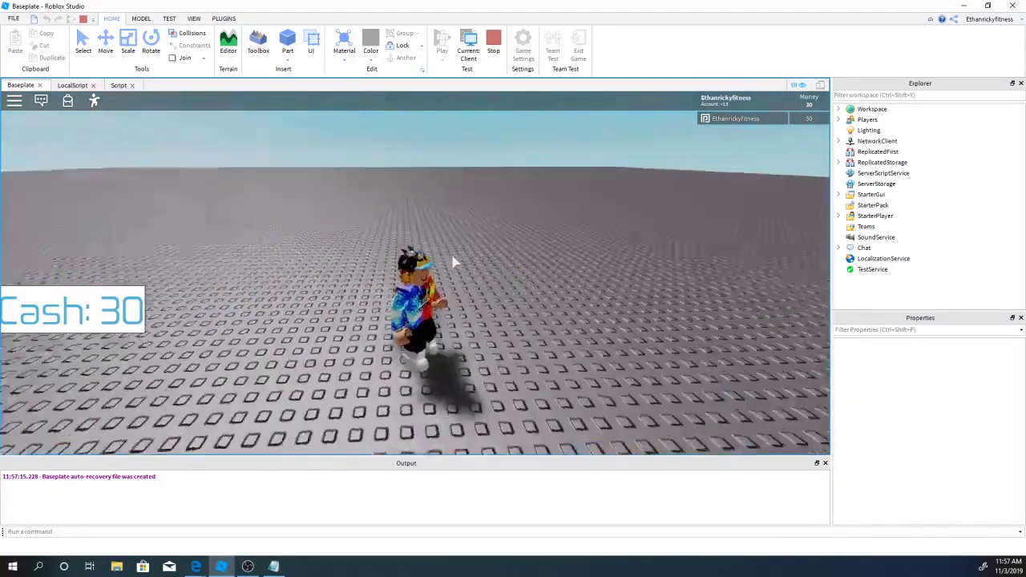
pyautogui.press('a')
pyautogui.moveTo(275, 348)
pyautogui.mouseDown(button='right')
pyautogui.moveTo(431, 338)
pyautogui.moveTo(111, 349)
pyautogui.mouseUp(button='right')
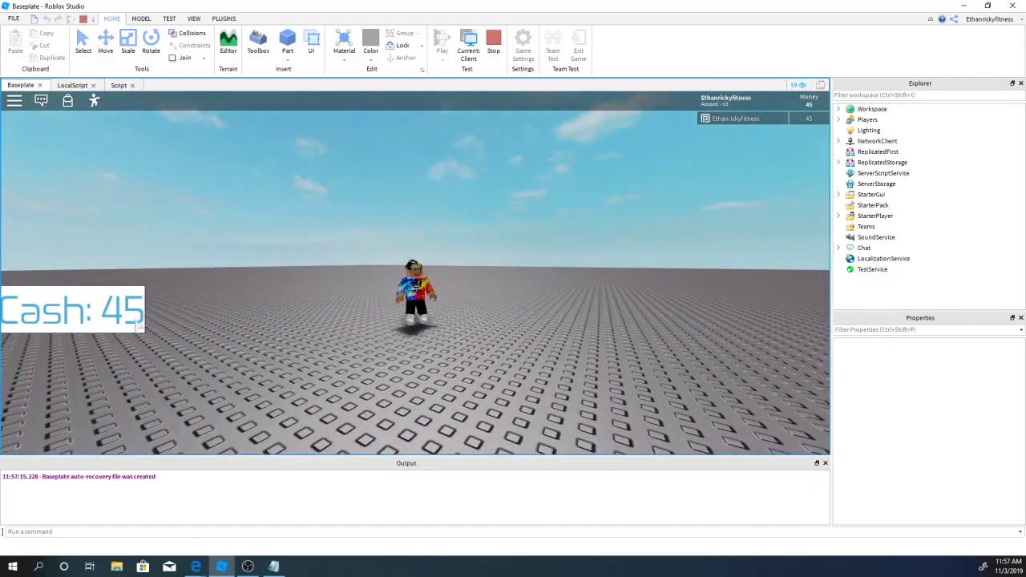
pyautogui.moveTo(579, 183); pyautogui.dragTo(581, 193, button='right')
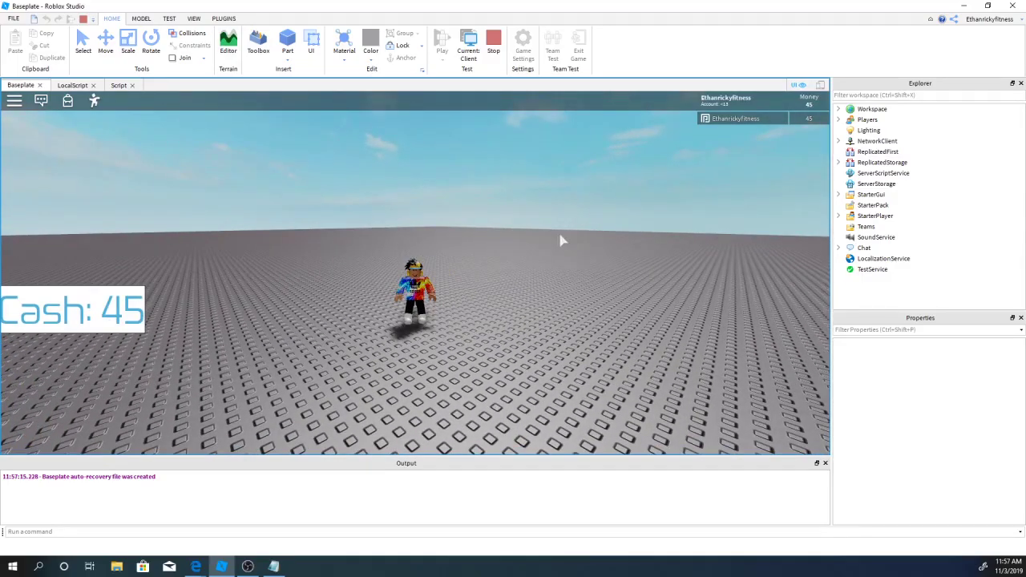
pyautogui.press('s')
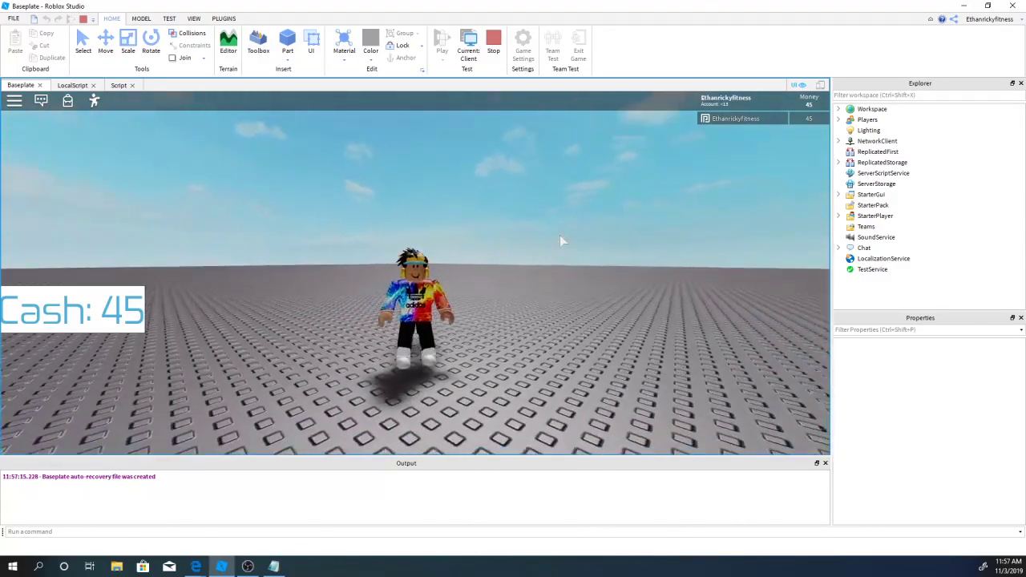
pyautogui.moveTo(559, 241); pyautogui.dragTo(559, 241, button='right')
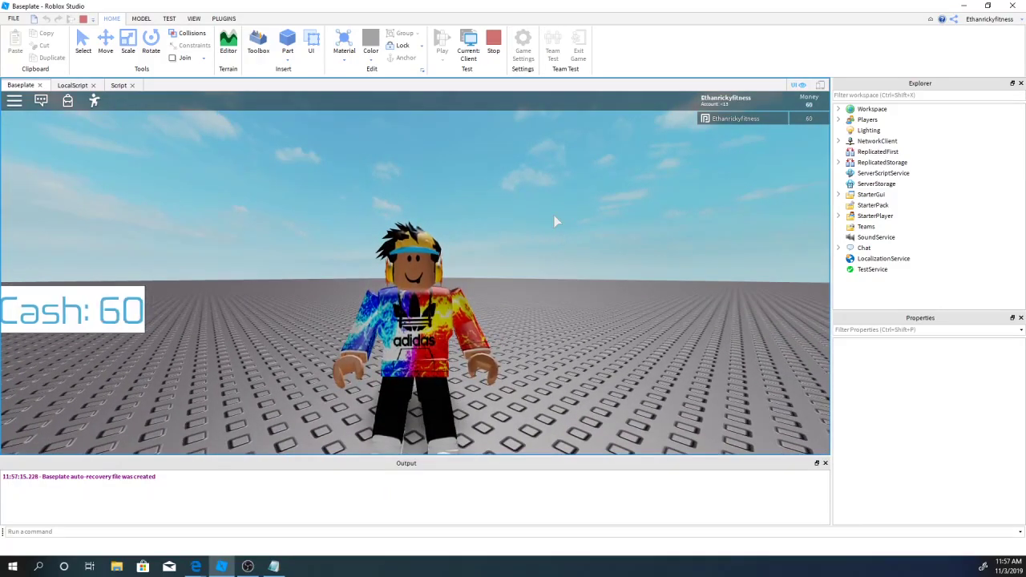
pyautogui.press('w')
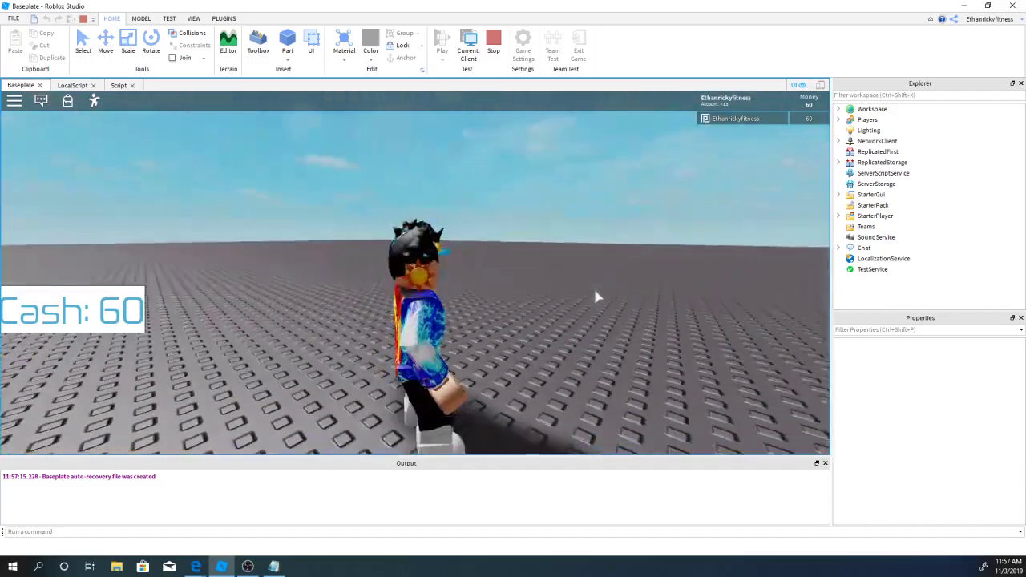